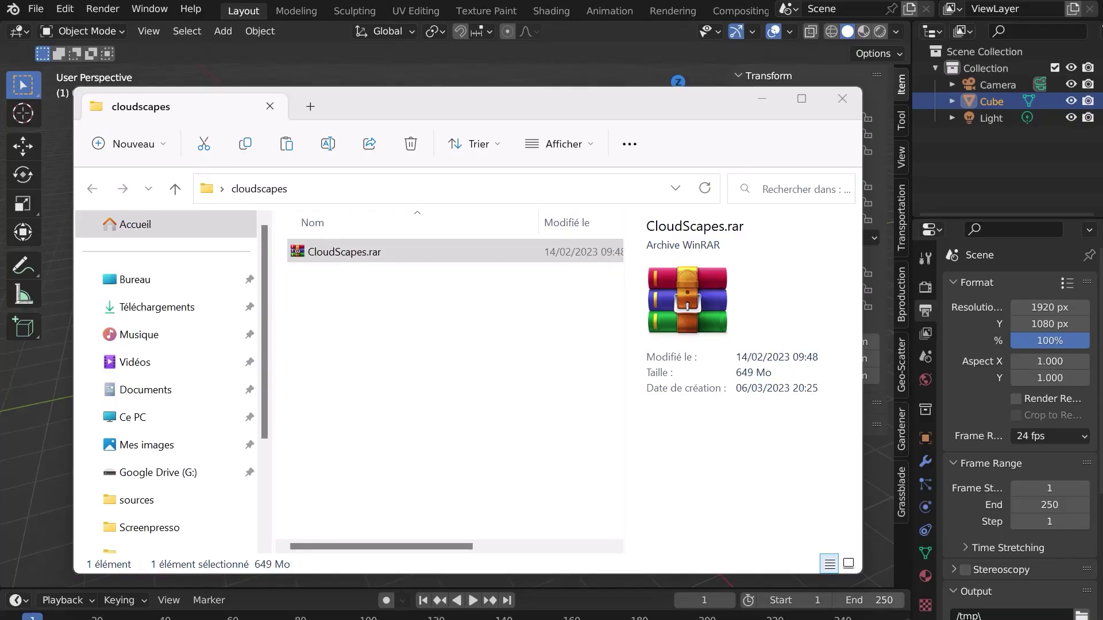
- Extract the CloudScapes.rar archive with WinRAR inside the cloudscapes folder
{"action": "left_click", "coordinate": [391, 390]}
{"action": "right_click", "coordinate": [340, 260]}
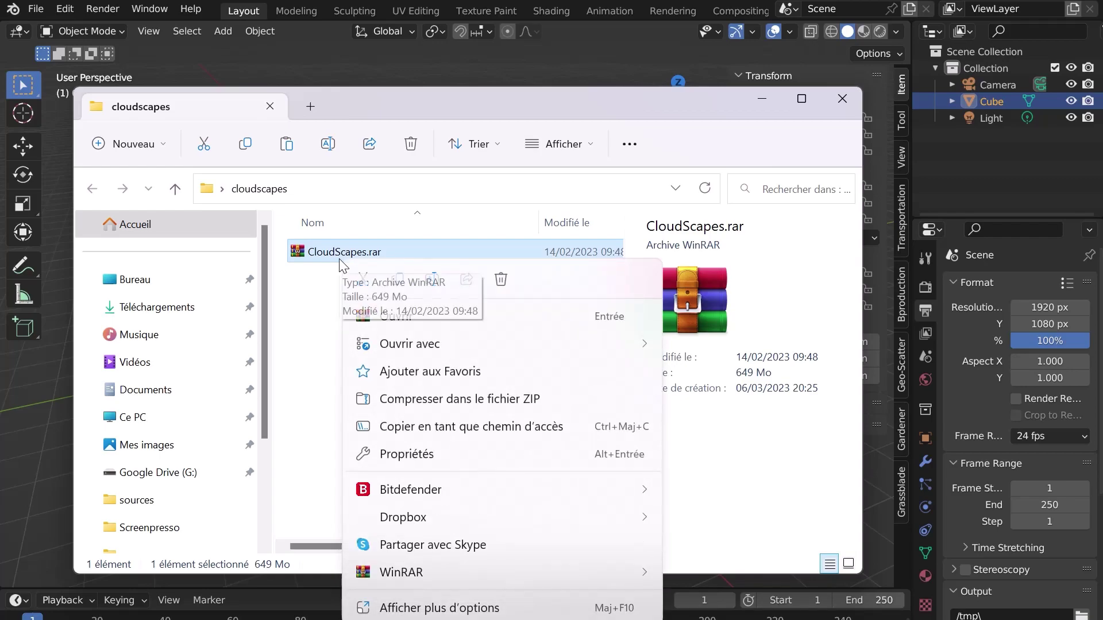
{"action": "mouse_move", "coordinate": [402, 572]}
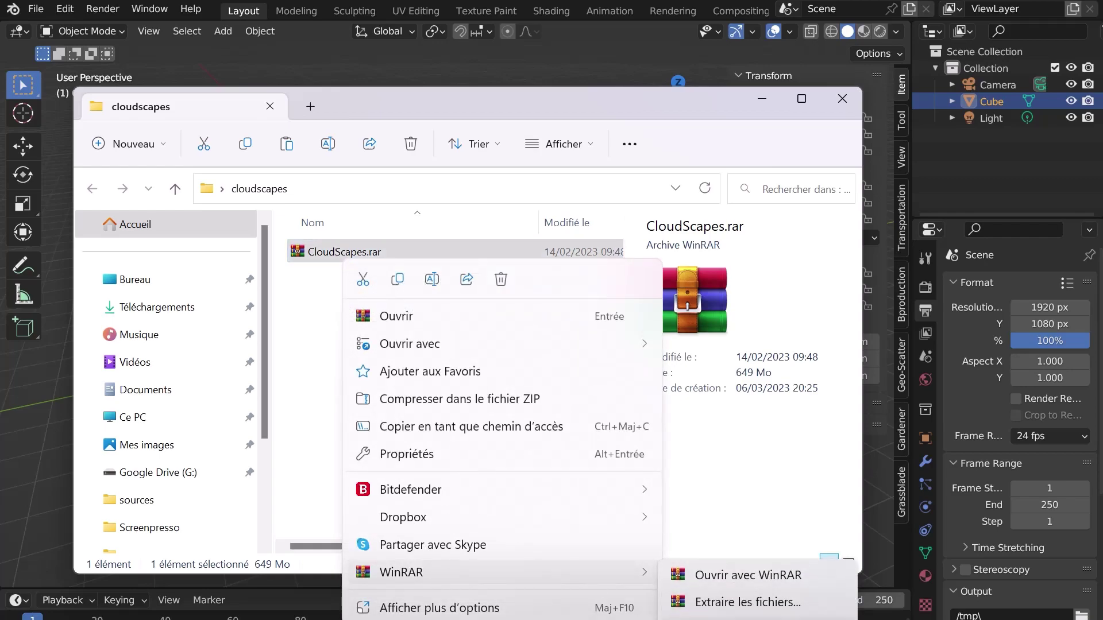
{"action": "left_click", "coordinate": [747, 602]}
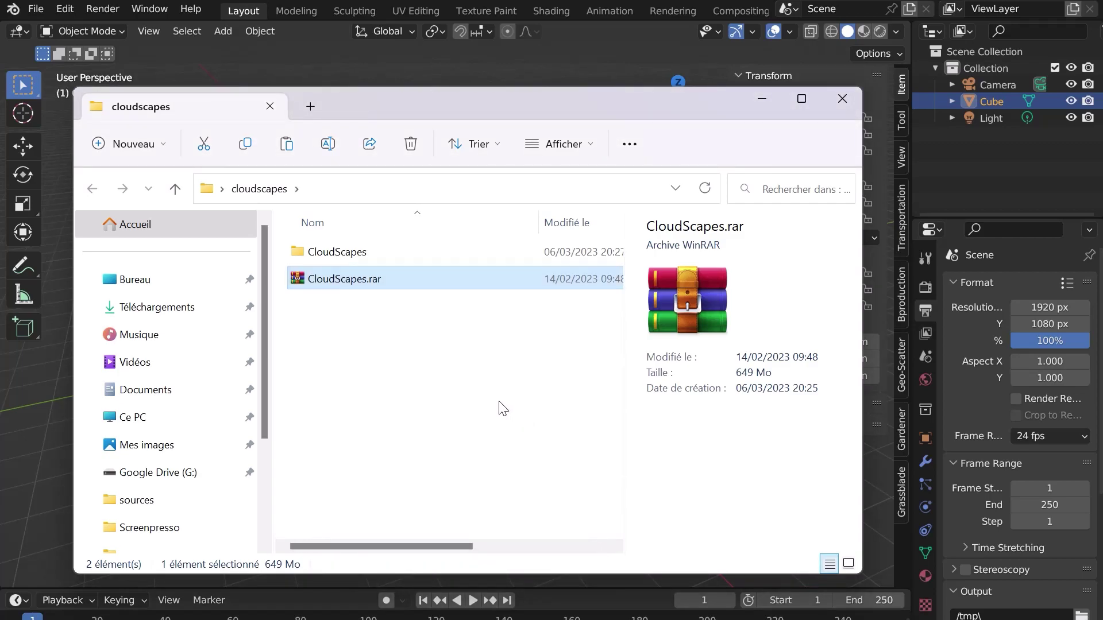
- Delete the CloudScapes.rar archive and open the extracted CloudScapes folder
{"action": "left_click", "coordinate": [354, 328]}
{"action": "left_click", "coordinate": [346, 285]}
{"action": "key", "text": "Delete"}
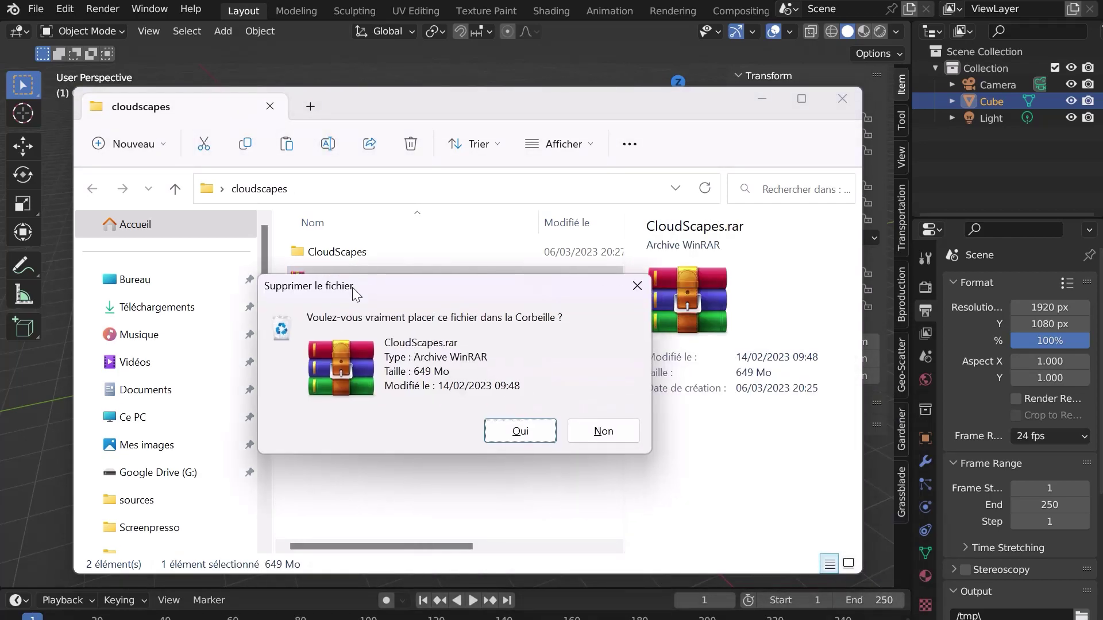
{"action": "key", "text": "Return"}
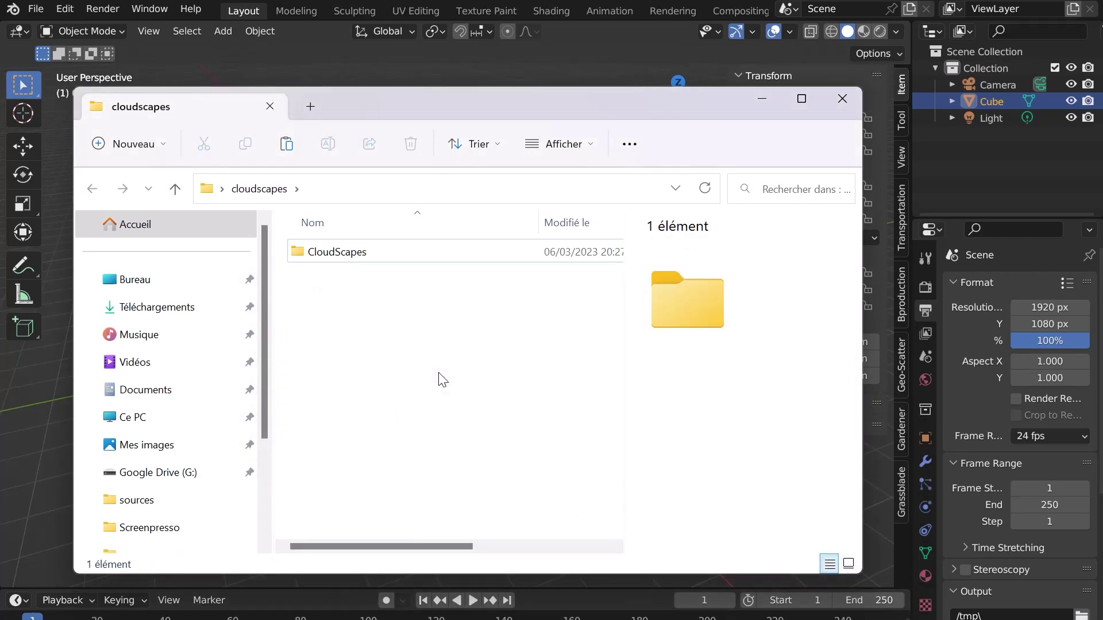
{"action": "double_click", "coordinate": [347, 253]}
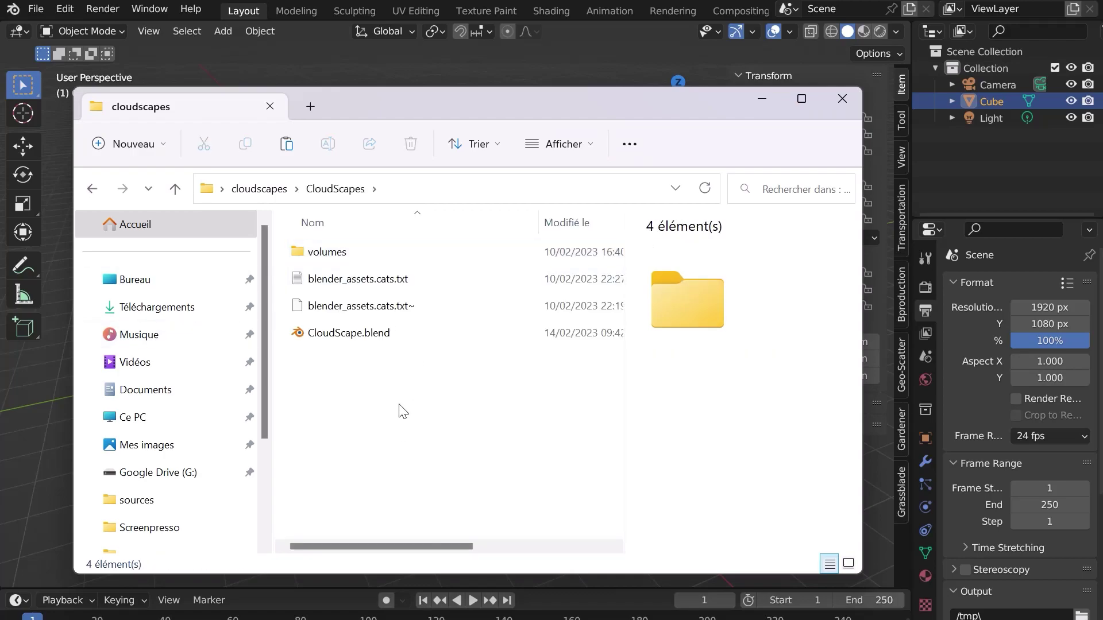
- Switch to Blender, open the File Paths preferences and move the preferences window fully into view
{"action": "left_click", "coordinate": [762, 99]}
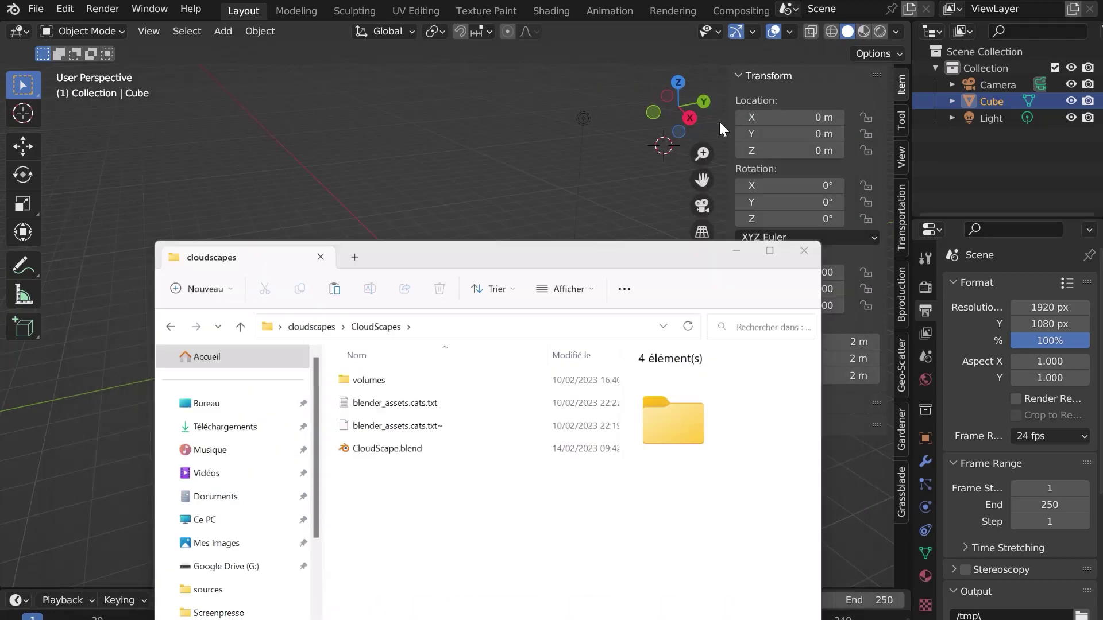
{"action": "left_click", "coordinate": [66, 13]}
{"action": "left_click", "coordinate": [108, 246]}
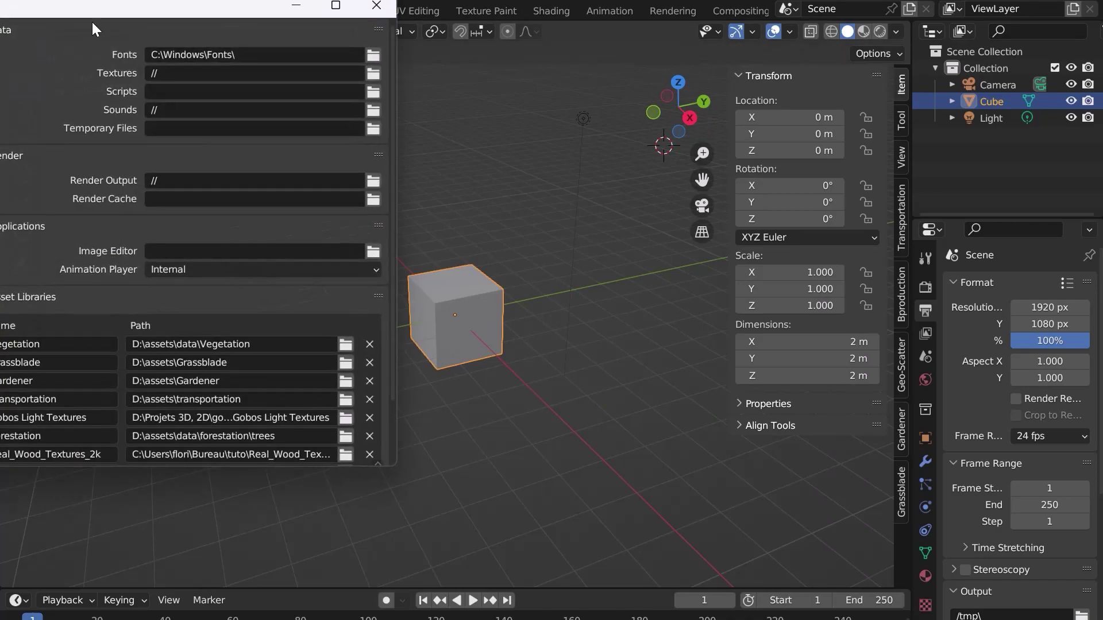
{"action": "left_click_drag", "start_coordinate": [92, 21], "coordinate": [438, 93]}
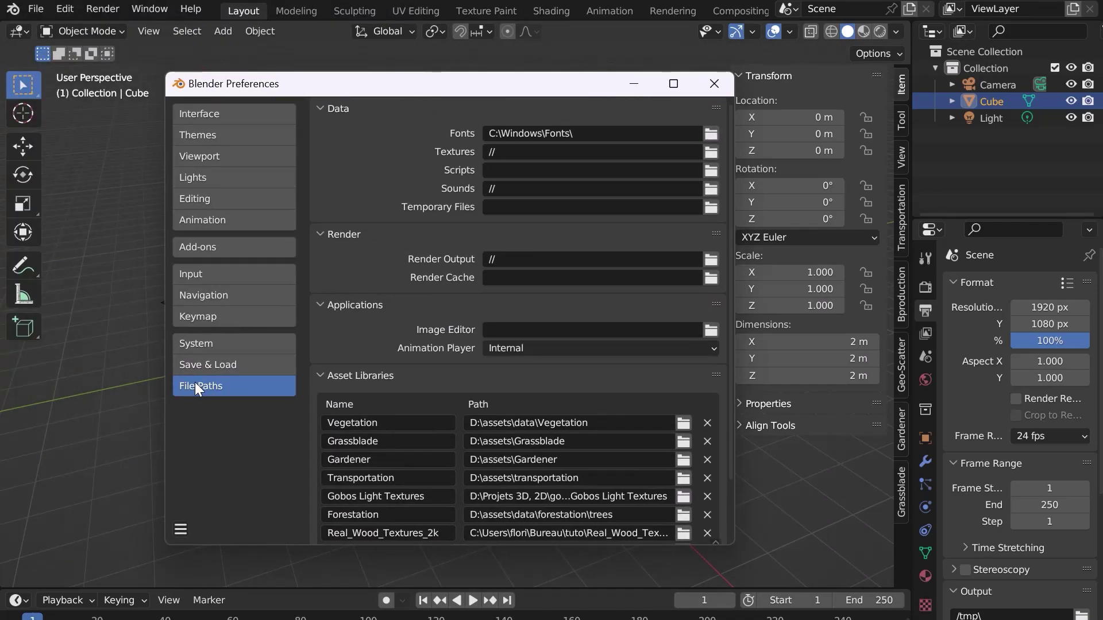
- Add the extracted CloudScapes folder, the one containing CloudScape.blend and volumes, as a new asset library
{"action": "left_click", "coordinate": [702, 523]}
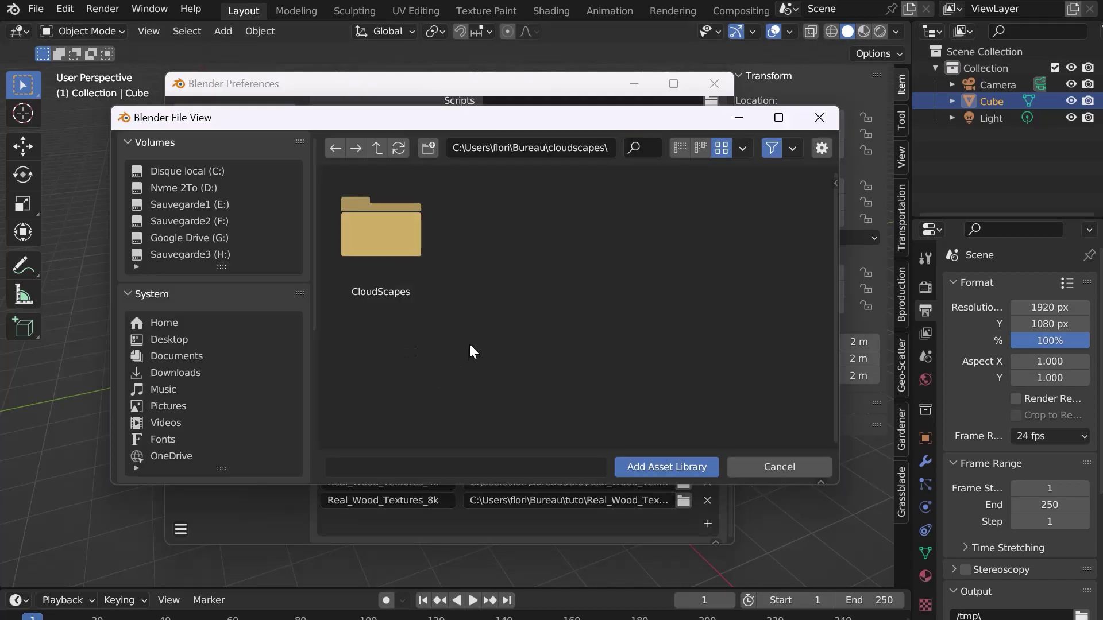
{"action": "double_click", "coordinate": [359, 227]}
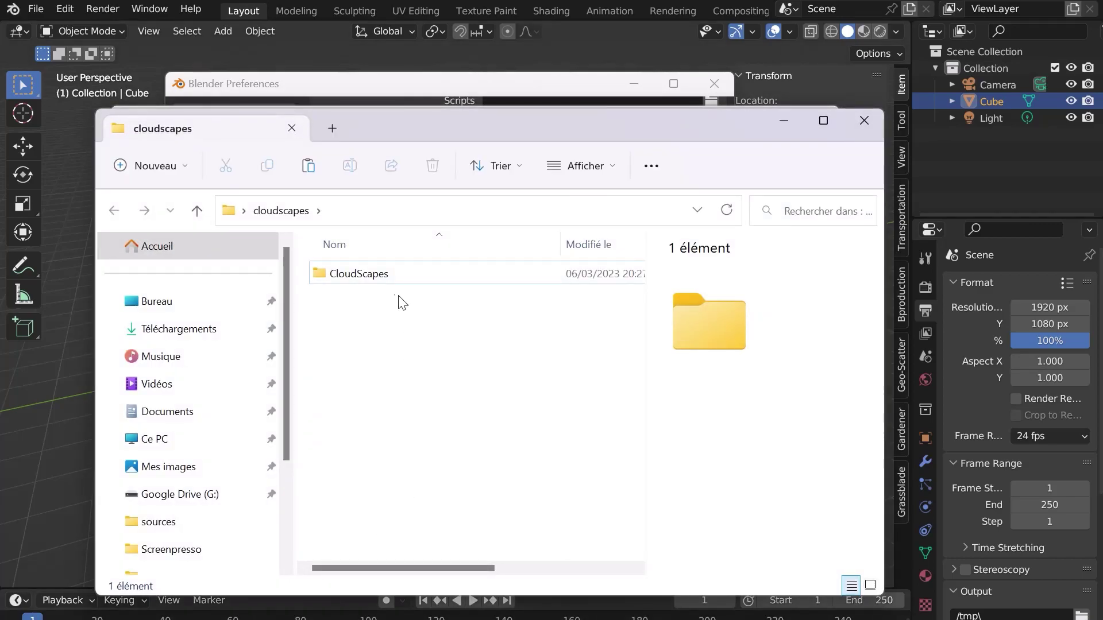
{"action": "double_click", "coordinate": [399, 295]}
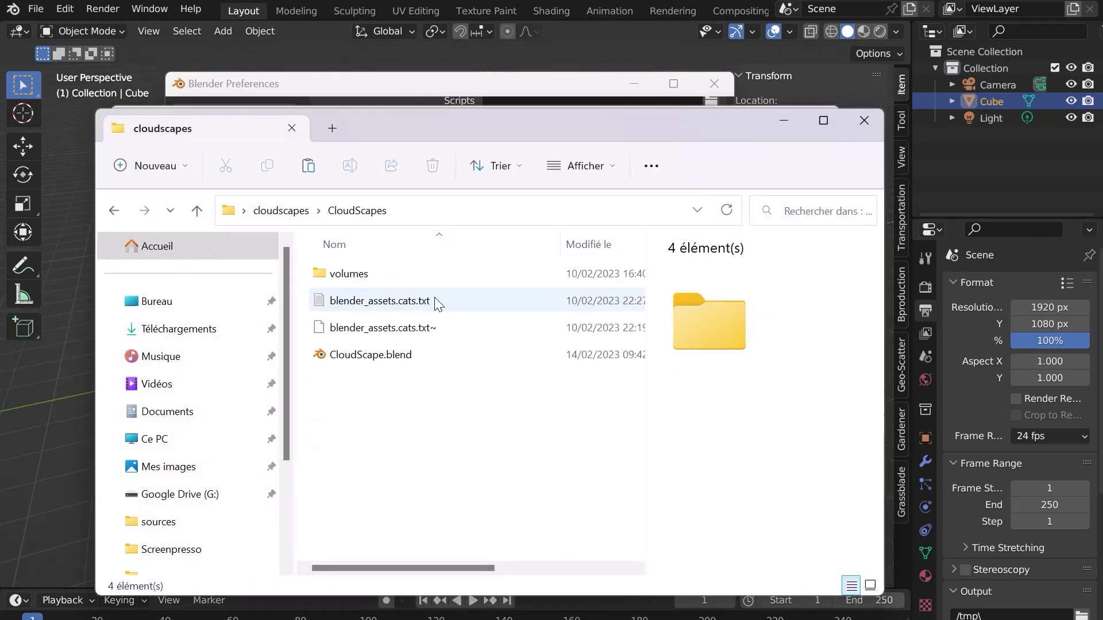
{"action": "left_click", "coordinate": [380, 328]}
{"action": "left_click", "coordinate": [380, 300]}
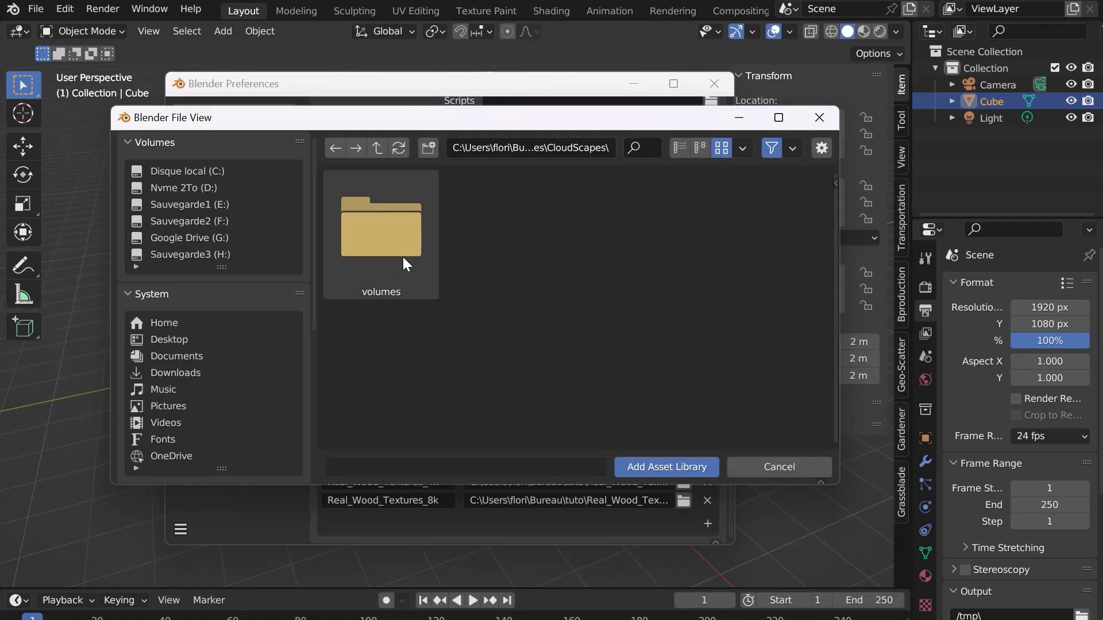
{"action": "left_click", "coordinate": [647, 463]}
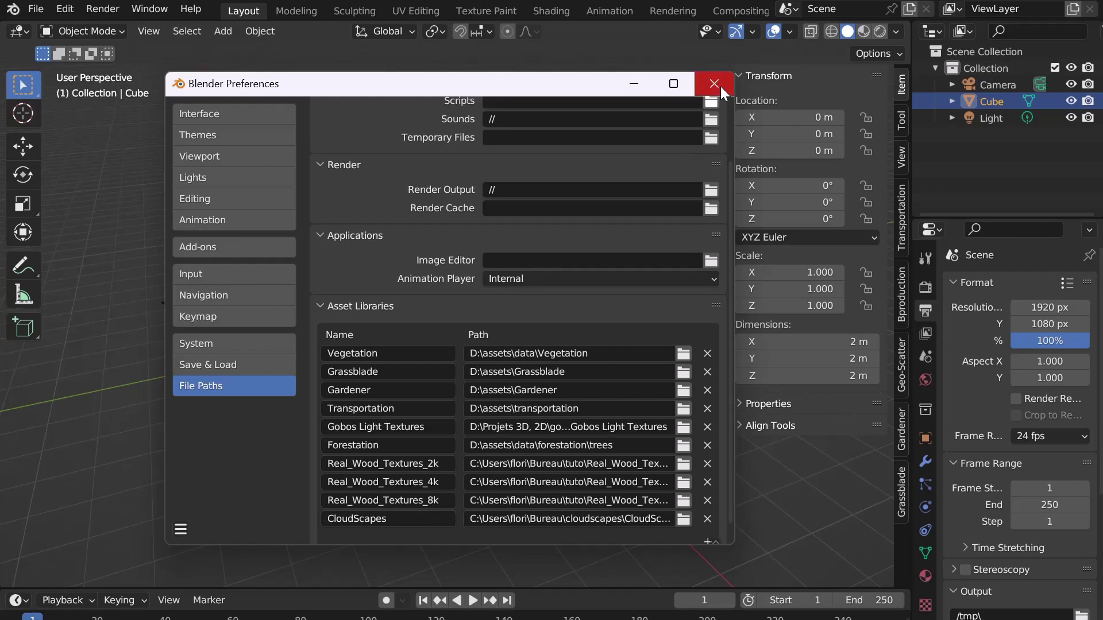
- Save the preferences and close the preferences window
{"action": "left_click", "coordinate": [180, 529]}
{"action": "left_click", "coordinate": [217, 485]}
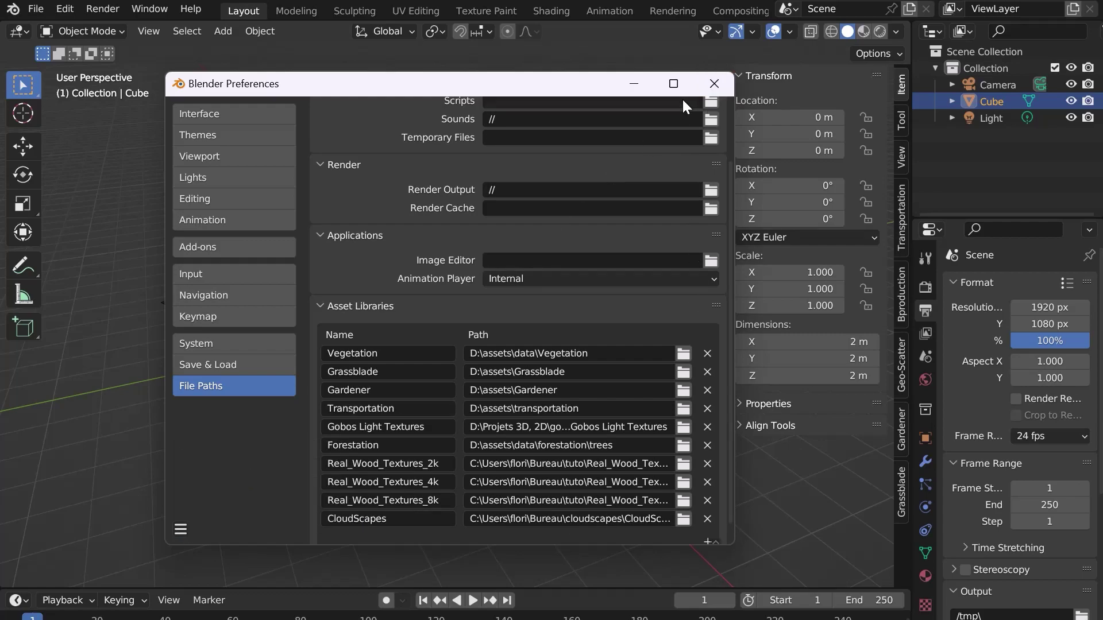
{"action": "left_click", "coordinate": [714, 83]}
- Split the 3D viewport, turn the new area into an Asset Browser and load the CloudScapes library
{"action": "left_click_drag", "start_coordinate": [908, 21], "coordinate": [538, 26]}
{"action": "left_click", "coordinate": [556, 32]}
{"action": "left_click", "coordinate": [970, 135]}
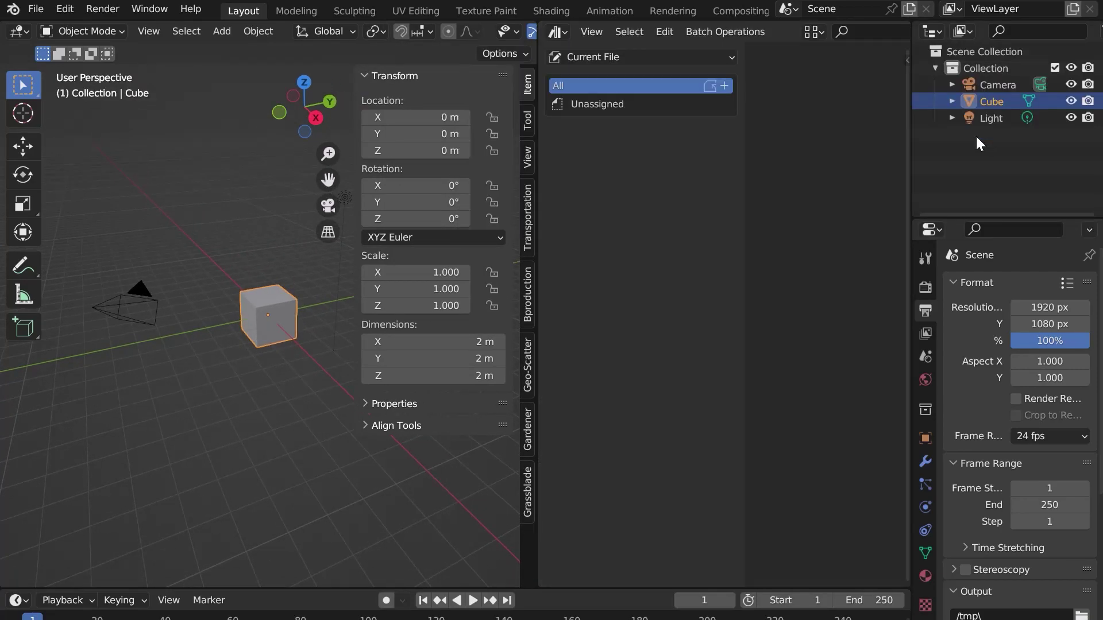
{"action": "left_click", "coordinate": [620, 58]}
{"action": "left_click", "coordinate": [581, 269]}
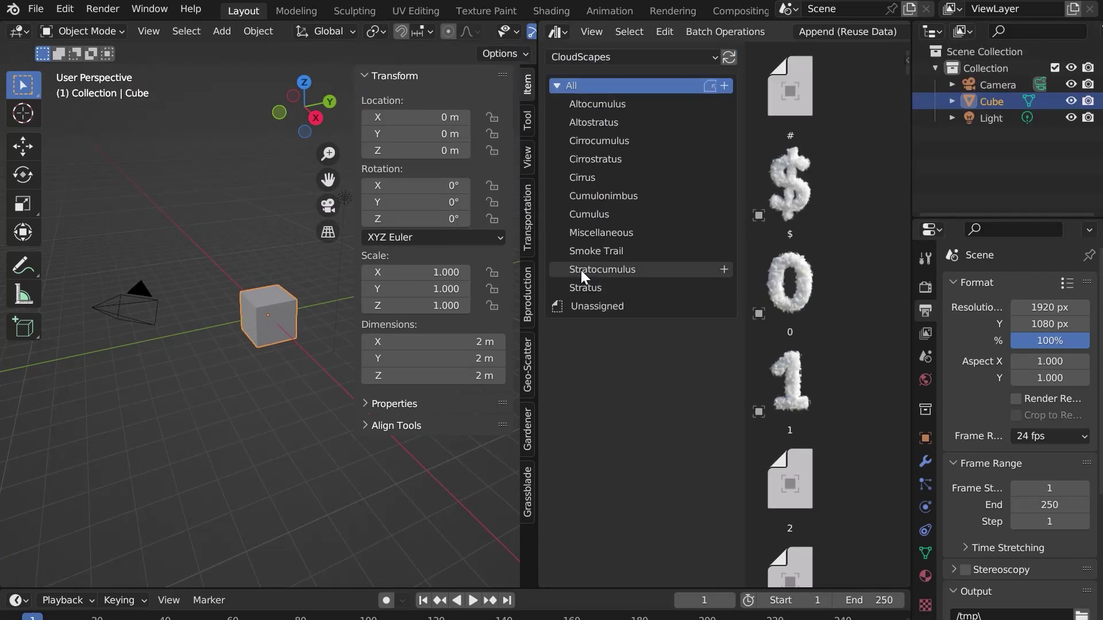
- Examine the cloud assets in the Altocumulus, Cirrocumulus, Cumulonimbus and All catalogs, widening the Asset Browser while browsing
{"action": "left_click_drag", "start_coordinate": [534, 245], "coordinate": [341, 246]}
{"action": "left_click", "coordinate": [410, 103]}
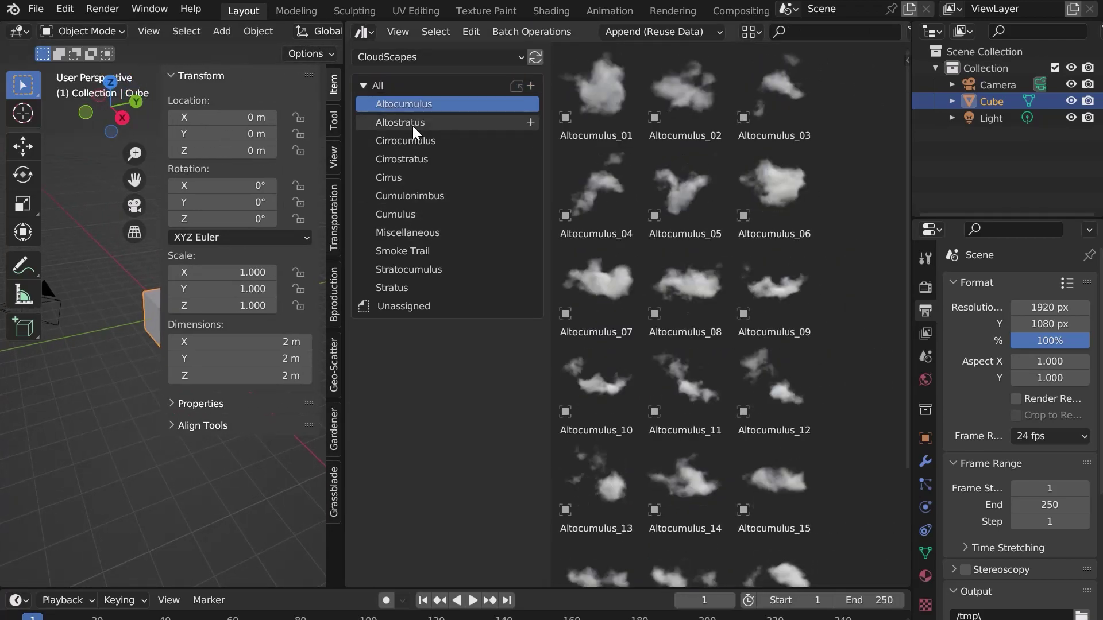
{"action": "left_click", "coordinate": [405, 141]}
{"action": "left_click", "coordinate": [401, 195]}
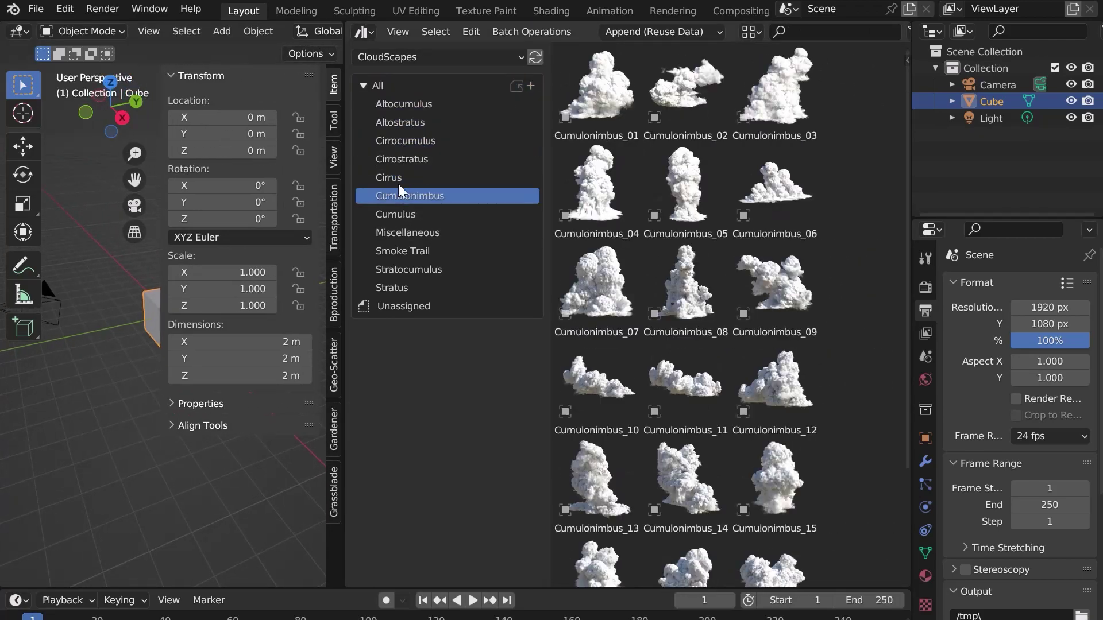
{"action": "left_click", "coordinate": [387, 85]}
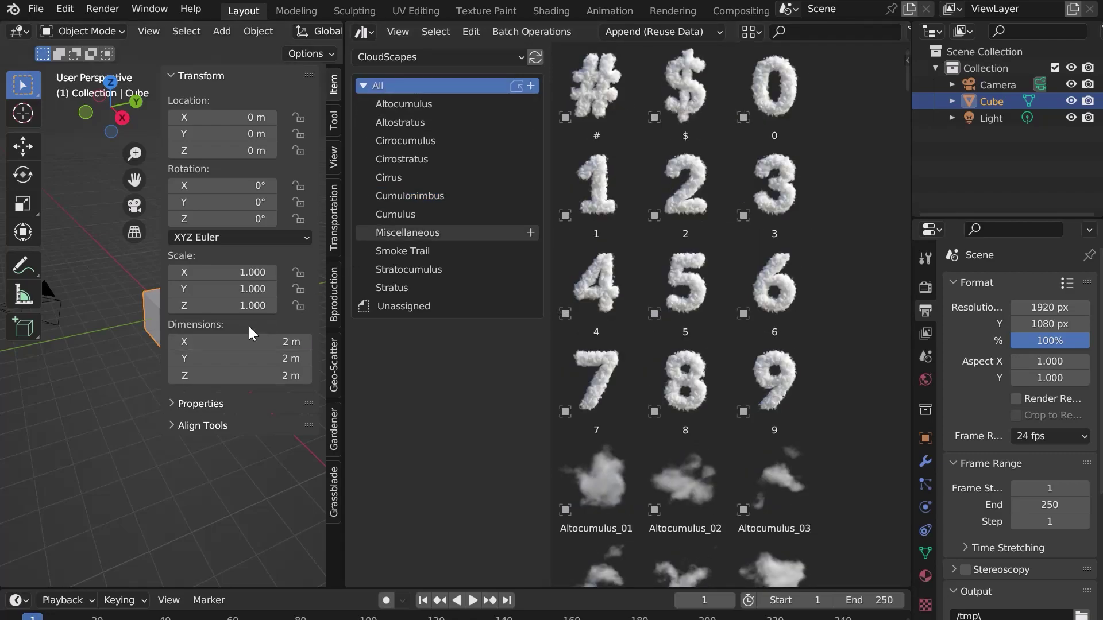
{"action": "scroll", "coordinate": [104, 339], "scroll_direction": "down", "scroll_amount": 1}
{"action": "left_click_drag", "start_coordinate": [344, 424], "coordinate": [554, 414]}
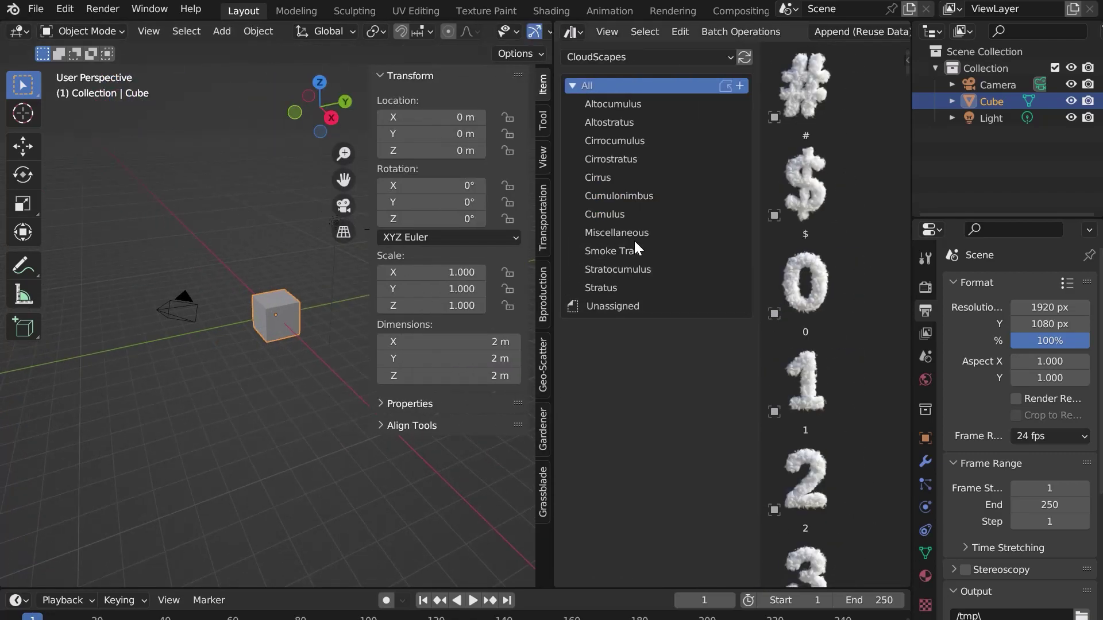
- Place the Cumulus_3 asset from the Cumulus catalog into the scene near the default cube
{"action": "left_click", "coordinate": [605, 214]}
{"action": "left_click_drag", "start_coordinate": [806, 284], "coordinate": [264, 380]}
{"action": "scroll", "coordinate": [262, 378], "scroll_direction": "down", "scroll_amount": 5}
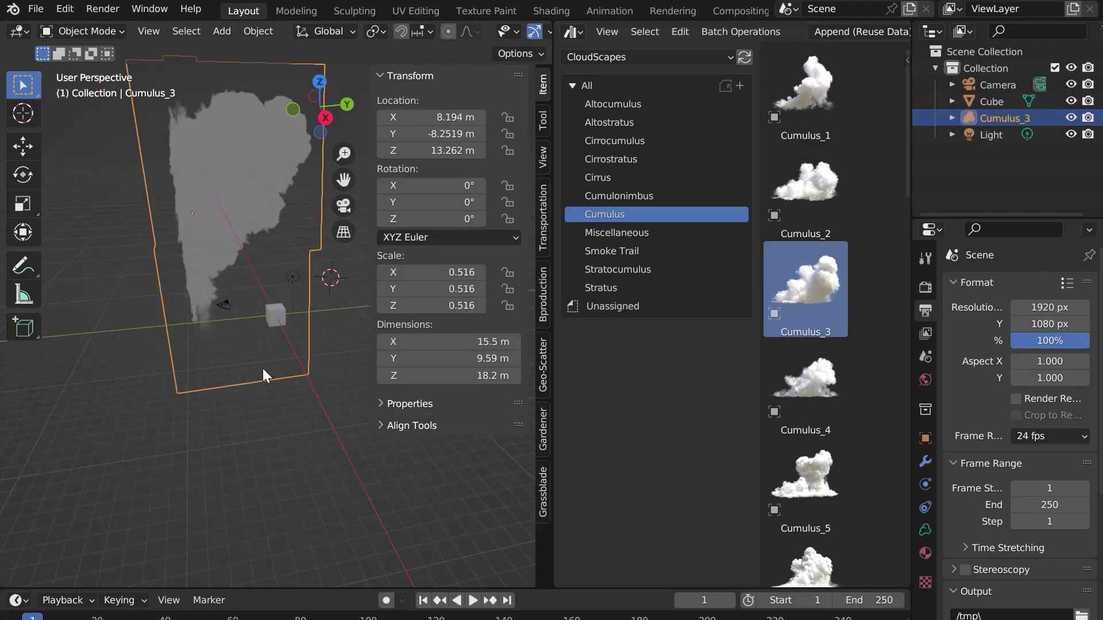
{"action": "middle_click_drag", "start_coordinate": [263, 368], "coordinate": [251, 375], "text": "shift"}
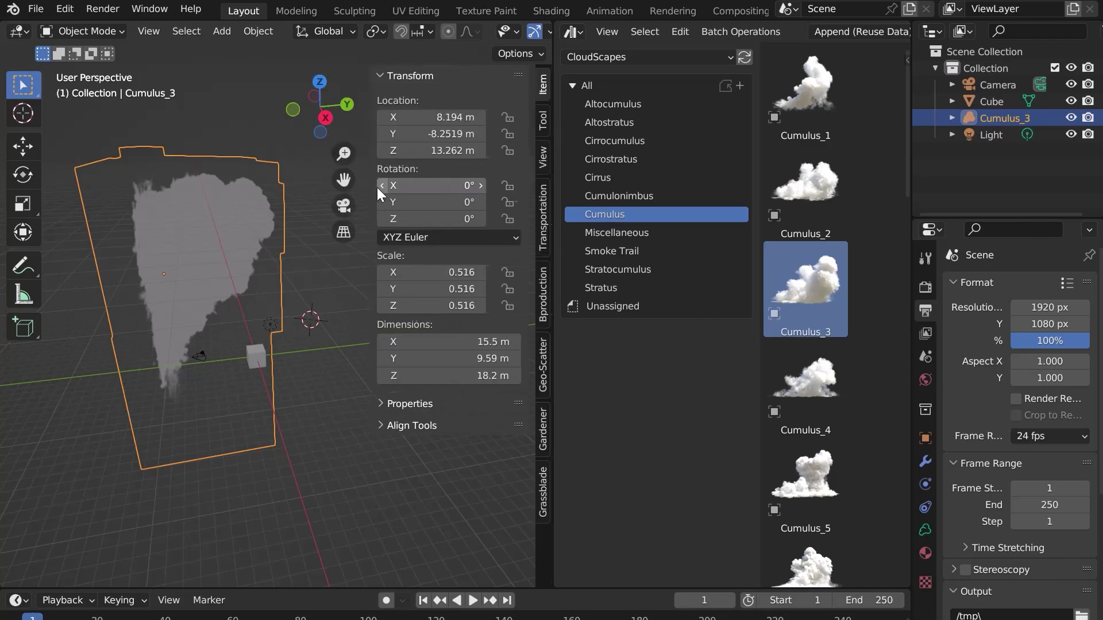
- Set the X rotation of the Cumulus_3 cloud to 90° so it stands upright
{"action": "left_click", "coordinate": [421, 180]}
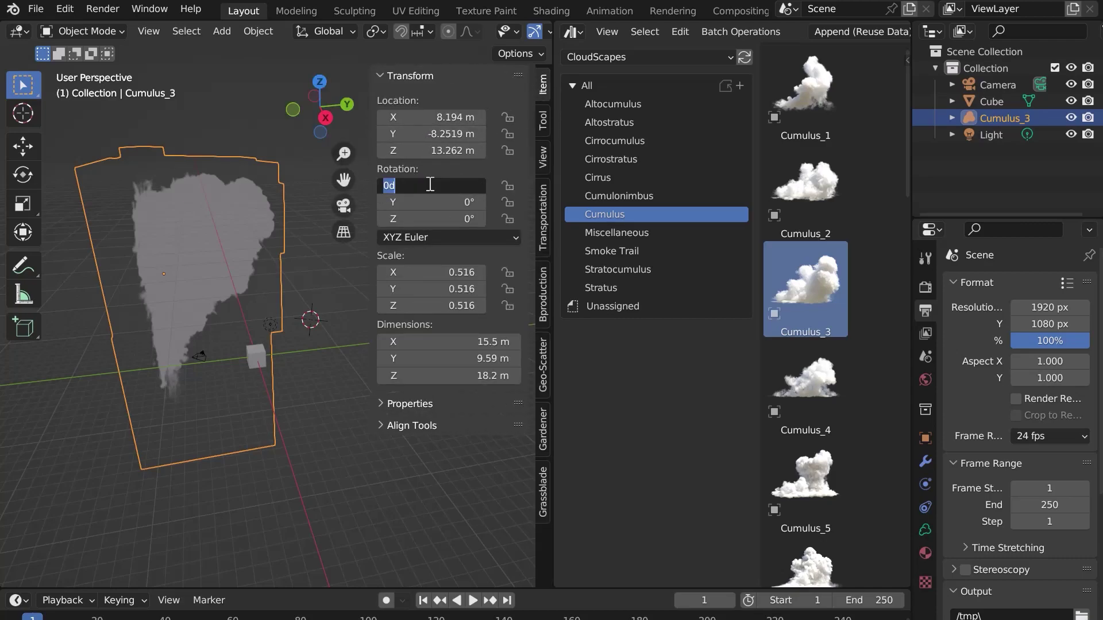
{"action": "key", "text": "Return"}
{"action": "middle_click_drag", "start_coordinate": [151, 353], "coordinate": [197, 397]}
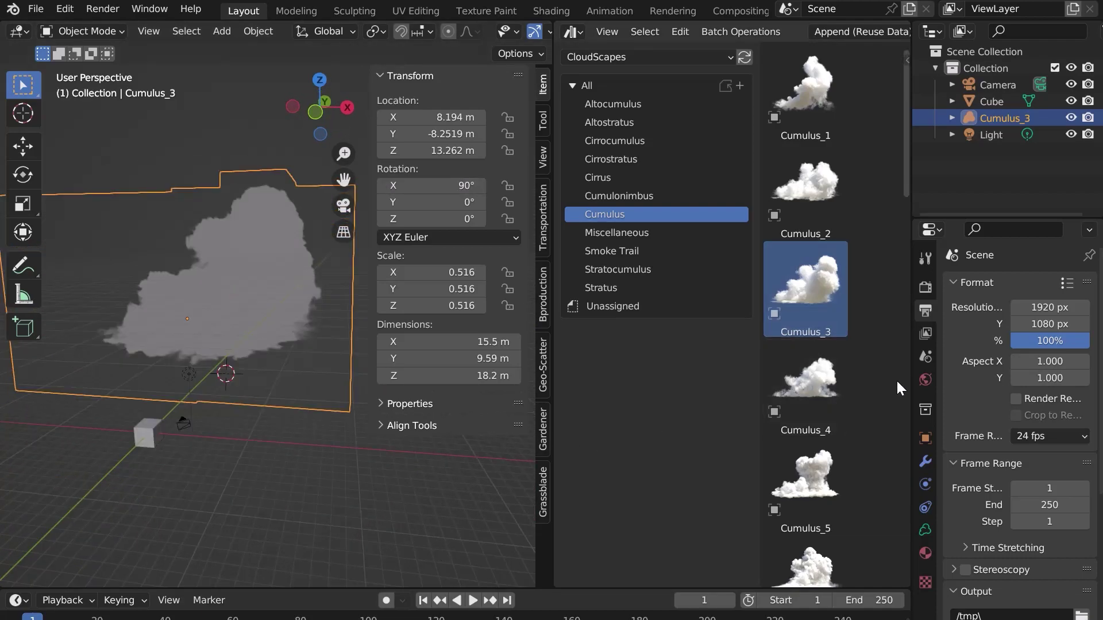
- Assign a Sky Texture to the world background color
{"action": "left_click", "coordinate": [925, 380]}
{"action": "left_click", "coordinate": [1011, 389]}
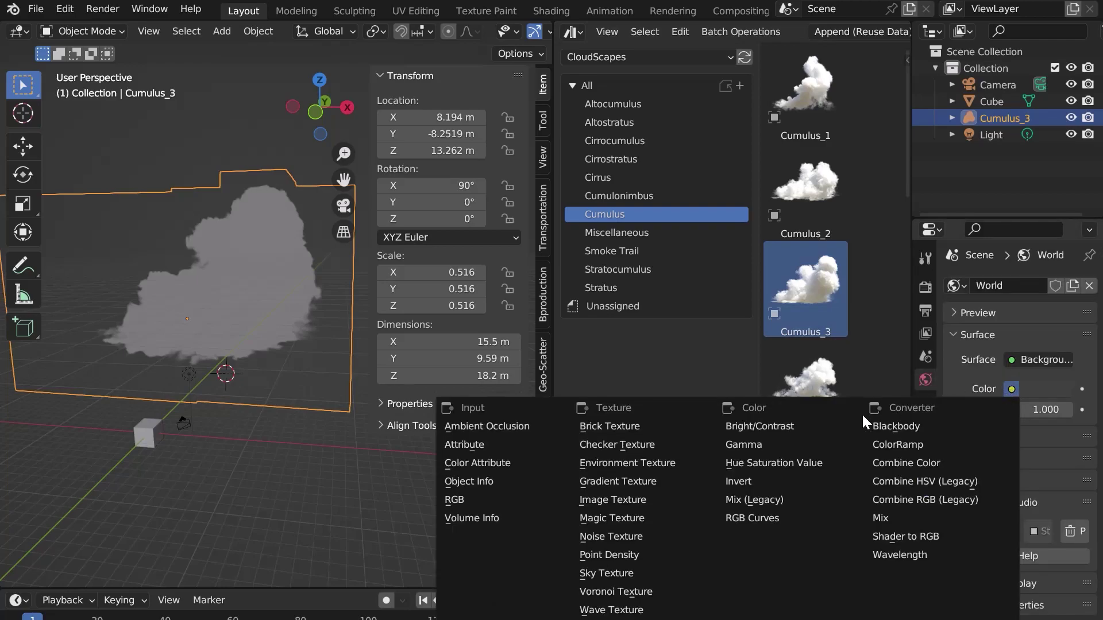
{"action": "left_click", "coordinate": [618, 578]}
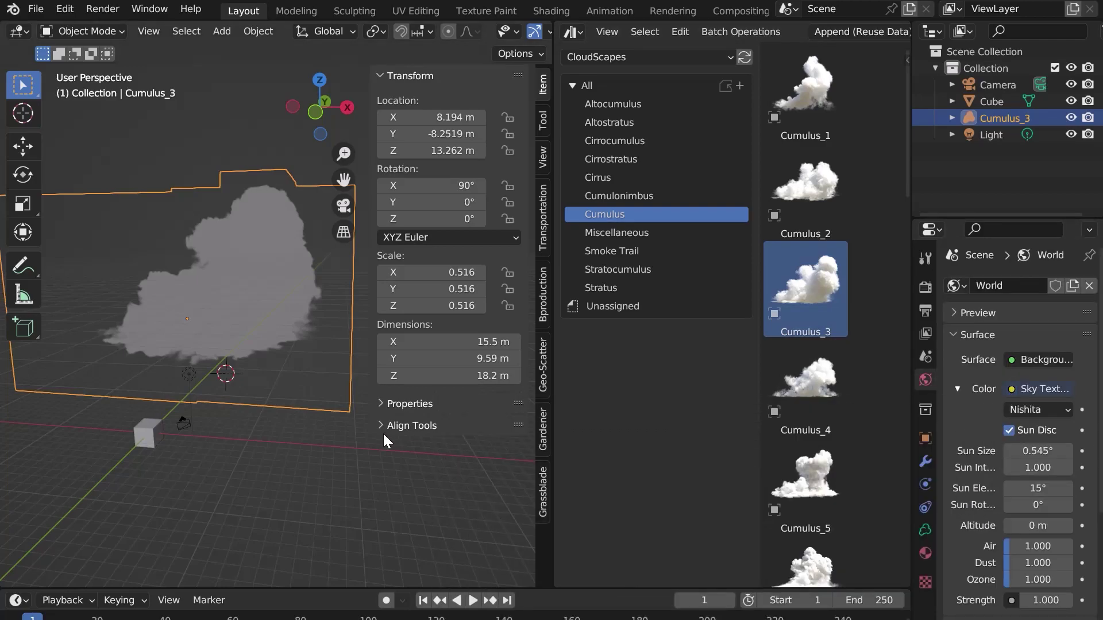
- Display the viewport in Rendered shading without the sidebar and view the cloud from its sunlit side
{"action": "key", "text": "z"}
{"action": "left_click", "coordinate": [318, 343]}
{"action": "key", "text": "n"}
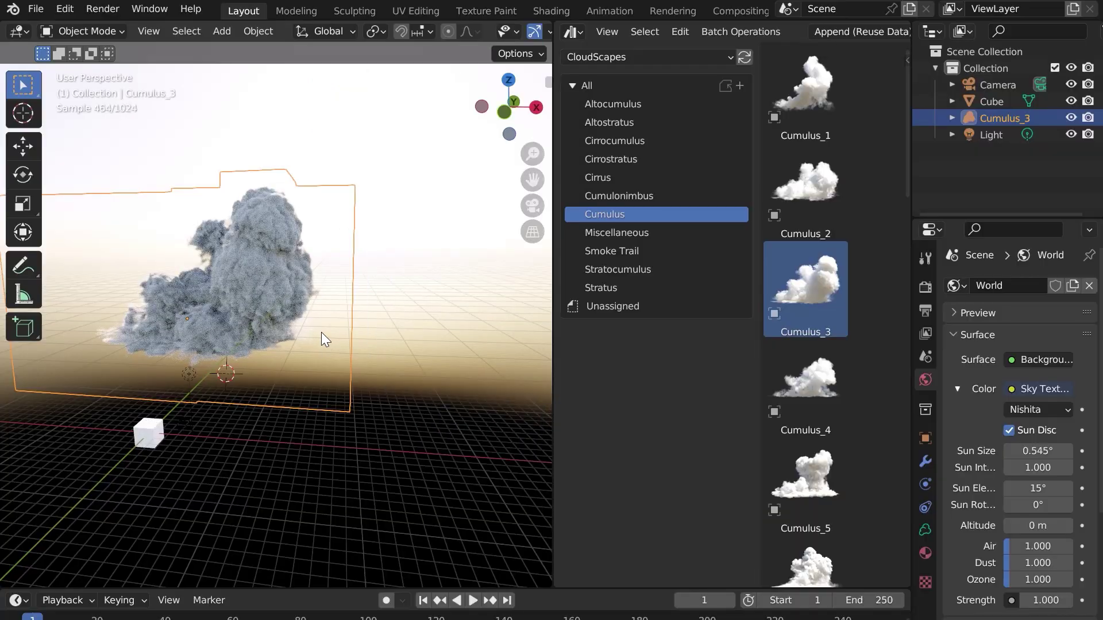
{"action": "middle_click_drag", "start_coordinate": [308, 379], "coordinate": [457, 404]}
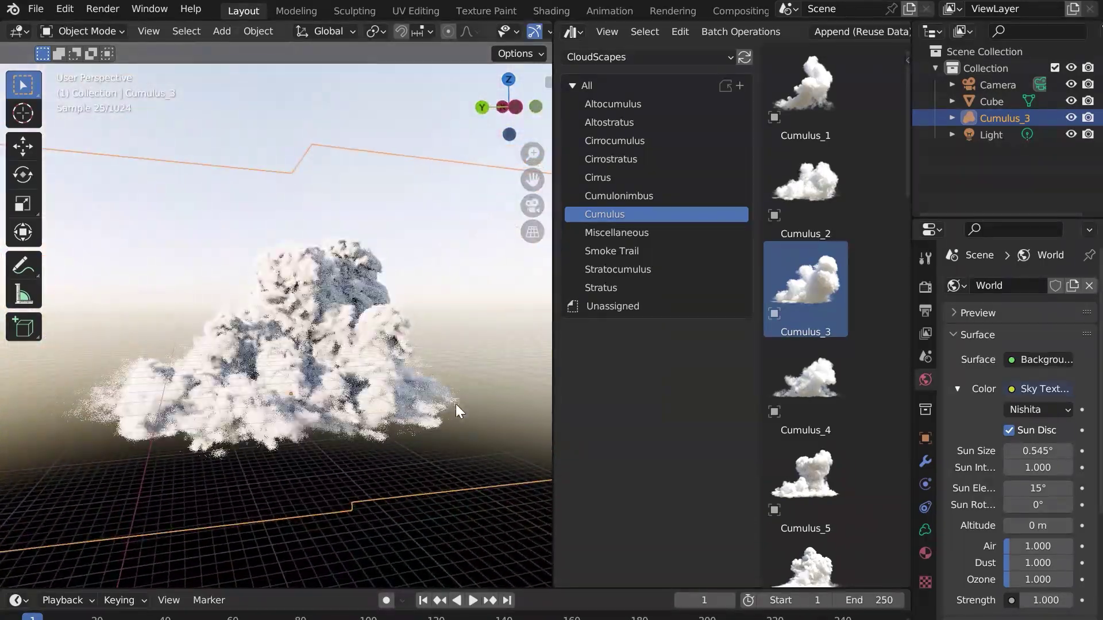
- Replace the Asset Browser with the Shader Editor, frame the CloudScape_Cumulus nodes without the sidebar and show the material properties
{"action": "left_click", "coordinate": [575, 33]}
{"action": "left_click", "coordinate": [522, 184]}
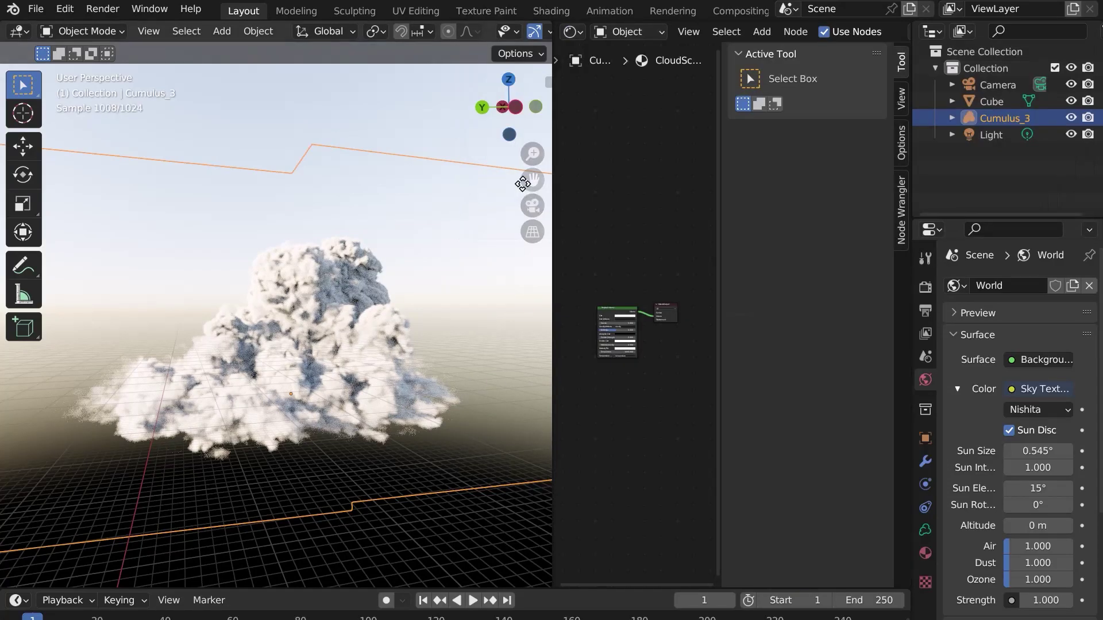
{"action": "key", "text": "n"}
{"action": "key", "text": "Home"}
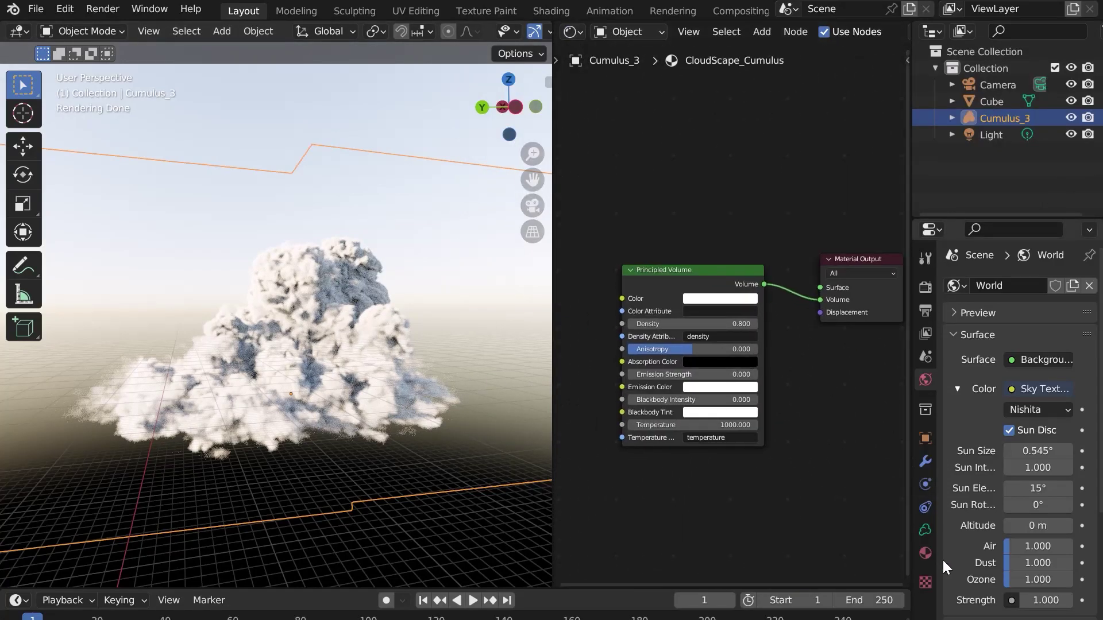
{"action": "left_click", "coordinate": [925, 553]}
{"action": "scroll", "coordinate": [729, 317], "scroll_direction": "up", "scroll_amount": 2}
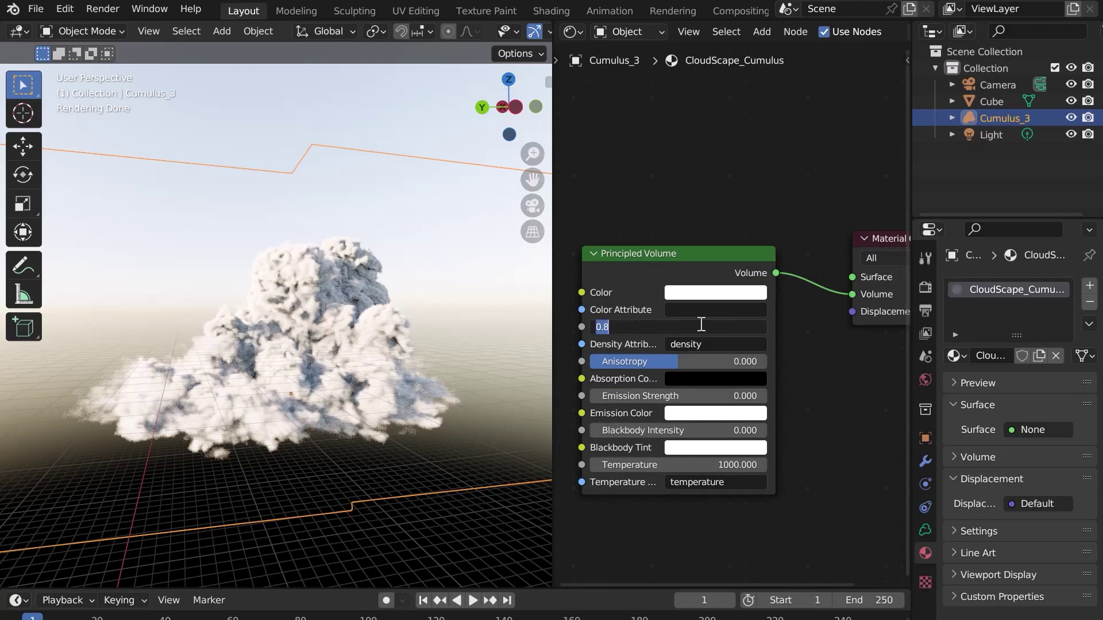
- Set the Principled Volume density of the cloud material to 0.1 and check the cloud in the viewport
{"action": "left_click", "coordinate": [701, 325]}
{"action": "type", "text": "0.1"}
{"action": "key", "text": "Return"}
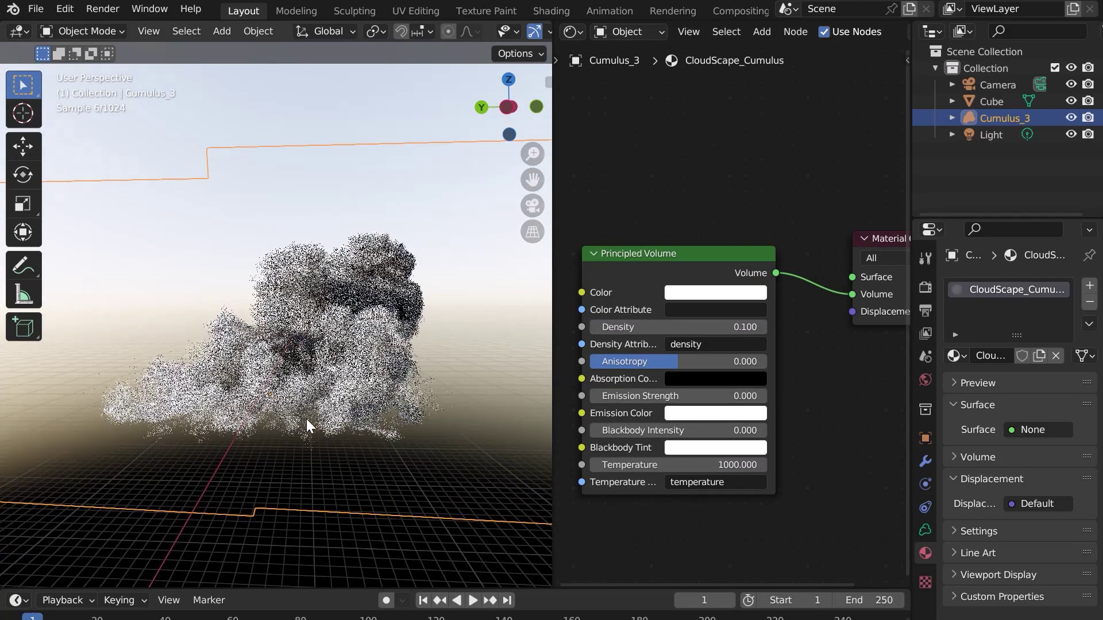
{"action": "middle_click_drag", "start_coordinate": [270, 414], "coordinate": [299, 409]}
- Set the Principled Volume density of the cloud material to 0.01 and check the cloud in the viewport
{"action": "left_click", "coordinate": [678, 326]}
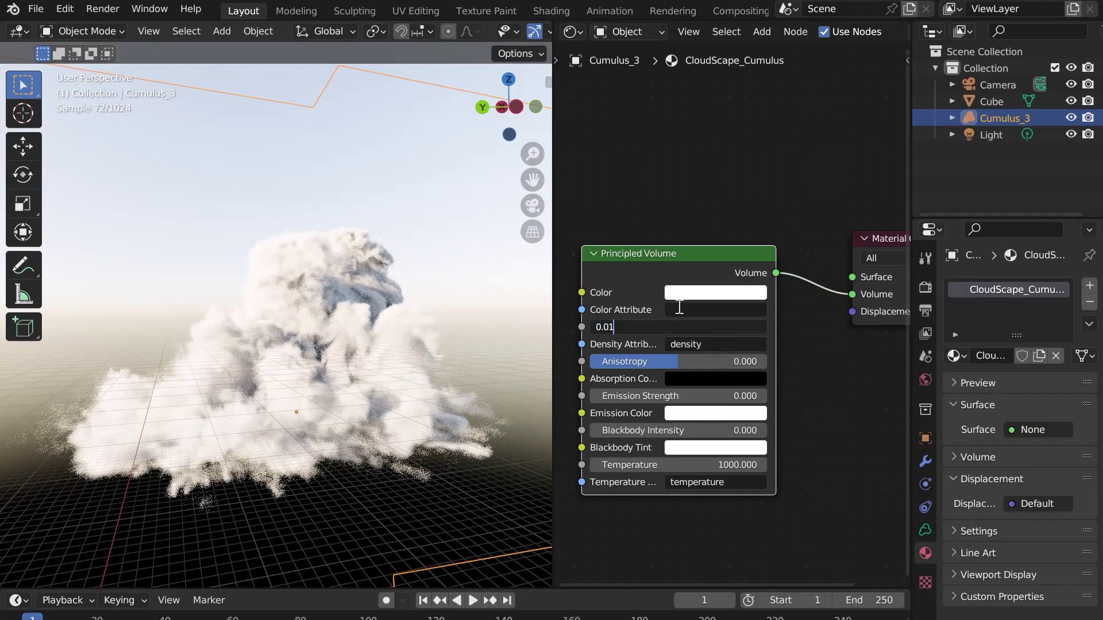
{"action": "type", "text": "0.01"}
{"action": "key", "text": "Return"}
{"action": "middle_click_drag", "start_coordinate": [264, 360], "coordinate": [295, 374]}
- Set the strength of the world's sky background to 0.2 and check the cloud in the viewport
{"action": "left_click", "coordinate": [925, 380]}
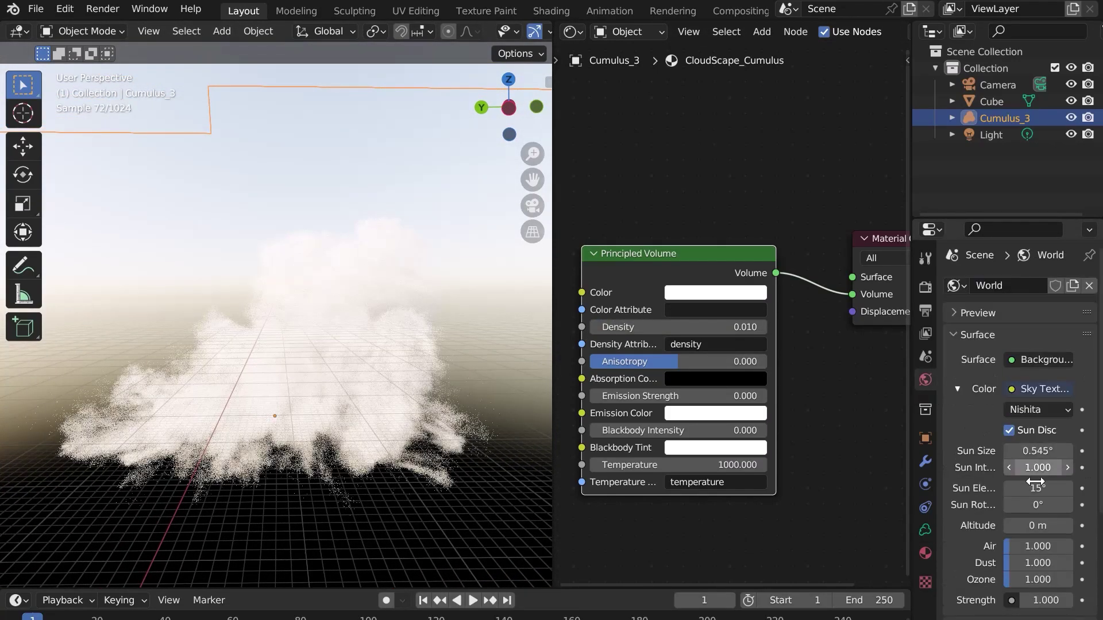
{"action": "scroll", "coordinate": [1039, 528], "scroll_direction": "down", "scroll_amount": 1}
{"action": "type", "text": "0.2"}
{"action": "key", "text": "Return"}
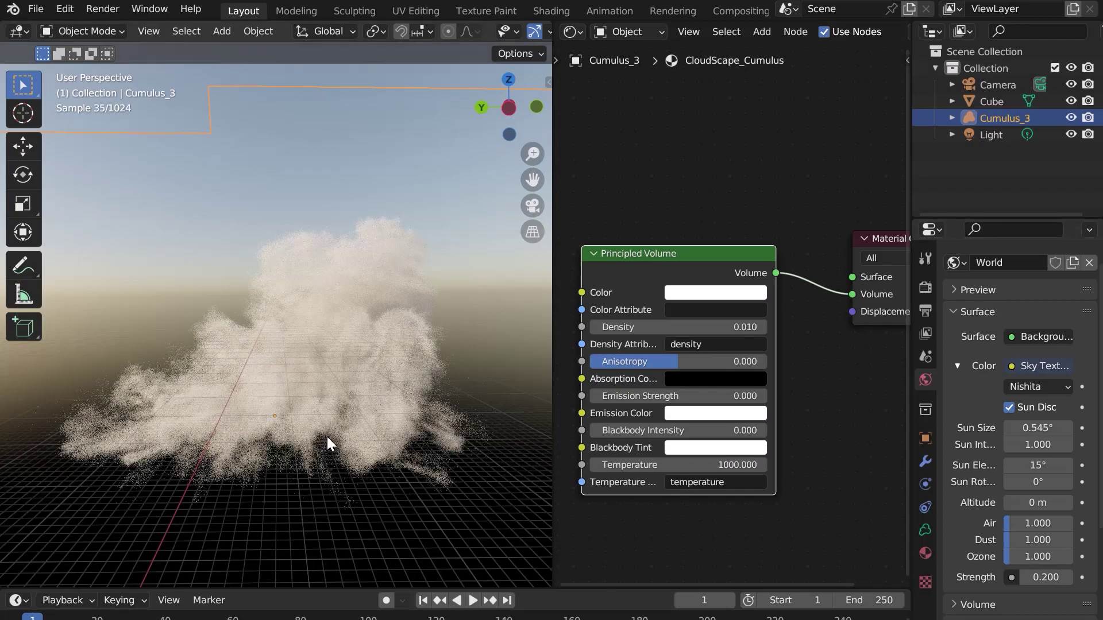
{"action": "middle_click_drag", "start_coordinate": [326, 436], "coordinate": [418, 413]}
- Darken the Principled Volume color of the cloud to grey and set the density to 0.05
{"action": "left_click", "coordinate": [713, 293]}
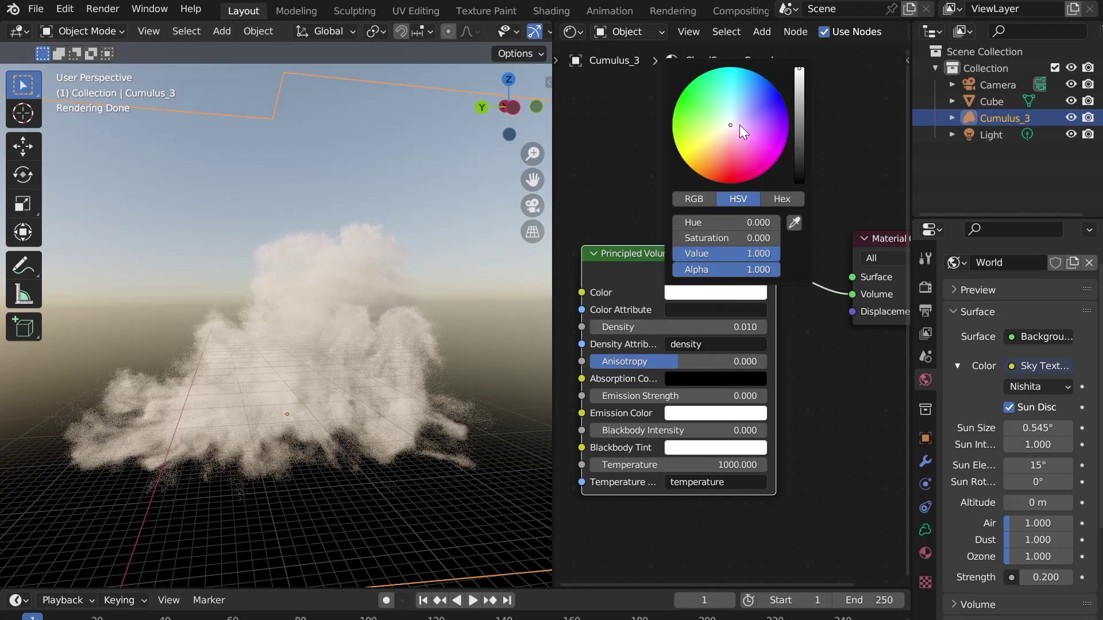
{"action": "left_click_drag", "start_coordinate": [802, 101], "coordinate": [802, 149]}
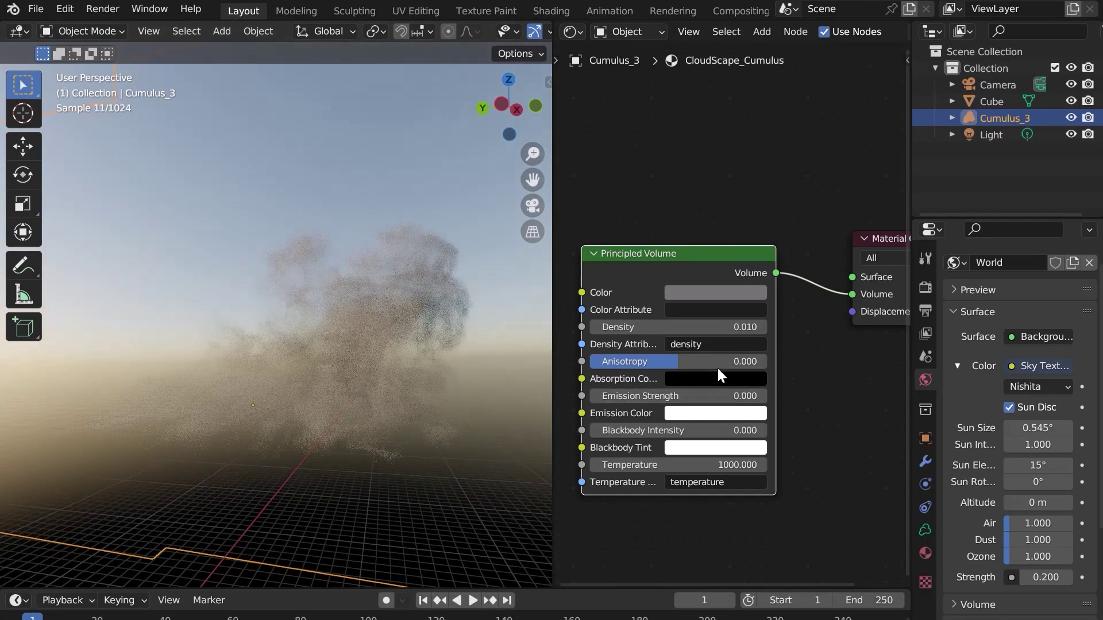
{"action": "key", "text": "BackSpace"}
{"action": "type", "text": "5"}
{"action": "key", "text": "Return"}
{"action": "middle_click_drag", "start_coordinate": [338, 384], "coordinate": [313, 387]}
- Lower the Principled Volume anisotropy to about -0.344 and try out the emission strength and blackbody intensity
{"action": "left_click_drag", "start_coordinate": [632, 362], "coordinate": [601, 362]}
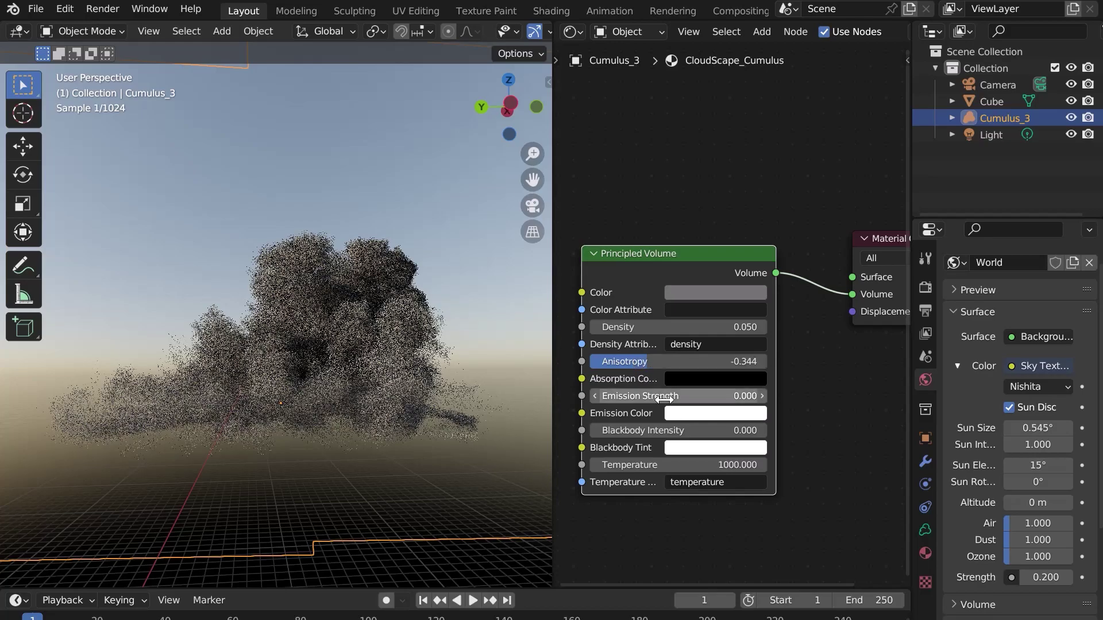
{"action": "mouse_move", "coordinate": [664, 397]}
{"action": "left_mouse_down"}
{"action": "mouse_move", "coordinate": [682, 397]}
{"action": "mouse_move", "coordinate": [665, 397]}
{"action": "left_mouse_up"}
{"action": "mouse_move", "coordinate": [608, 430]}
{"action": "left_mouse_down"}
{"action": "mouse_move", "coordinate": [670, 429]}
{"action": "mouse_move", "coordinate": [609, 430]}
{"action": "left_mouse_up"}
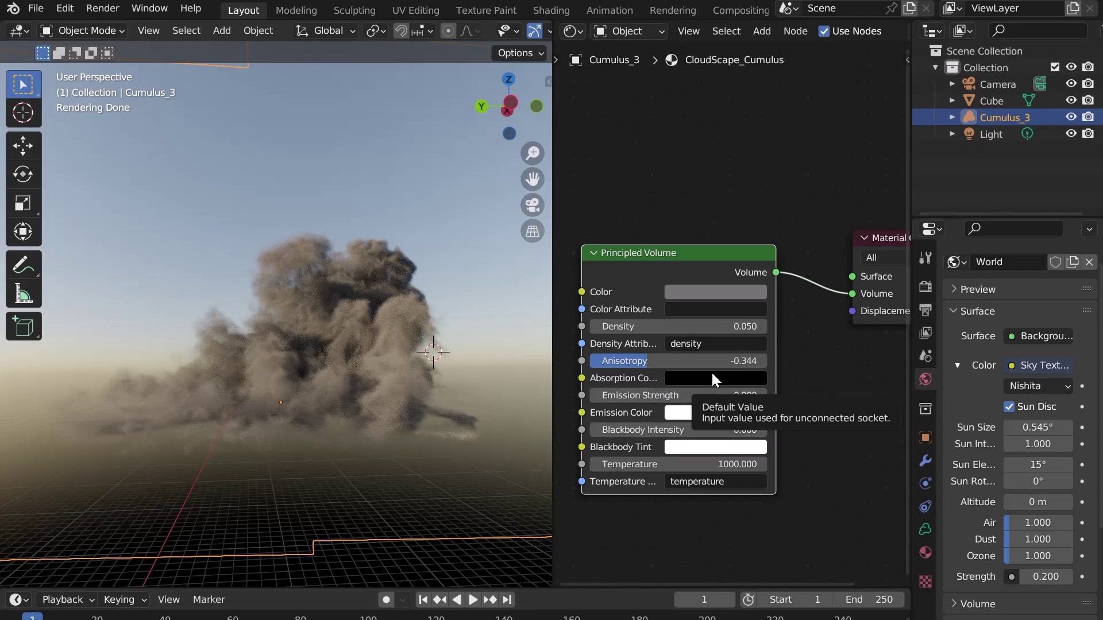
- Set the temperature attribute of the Principled Volume to density
{"action": "left_click", "coordinate": [699, 484]}
{"action": "type", "text": "densi"}
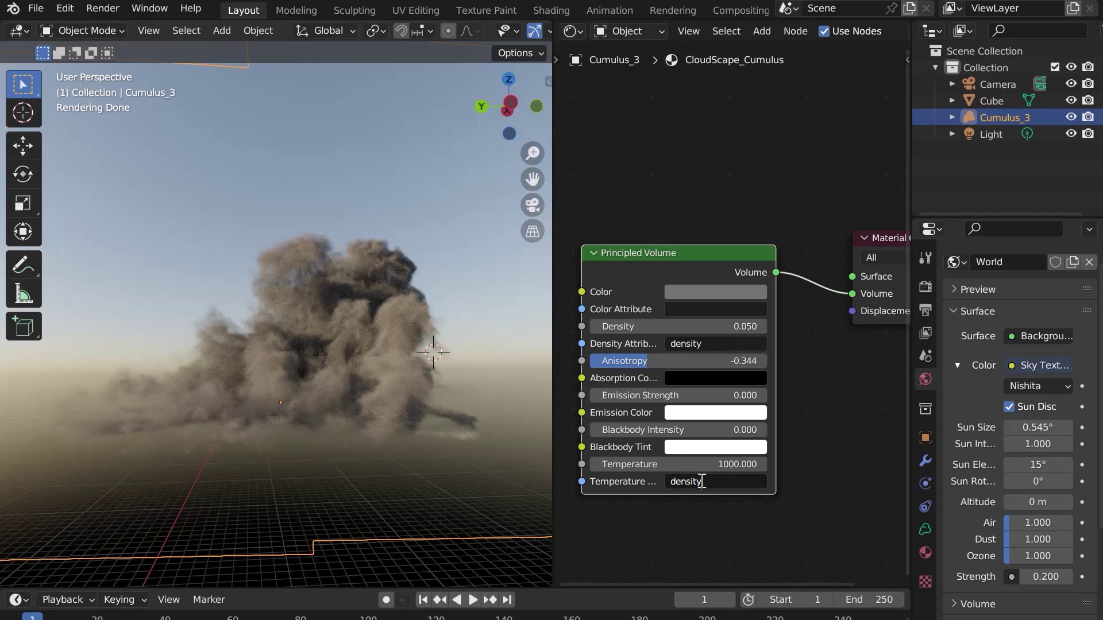
{"action": "type", "text": "ty"}
{"action": "key", "text": "Return"}
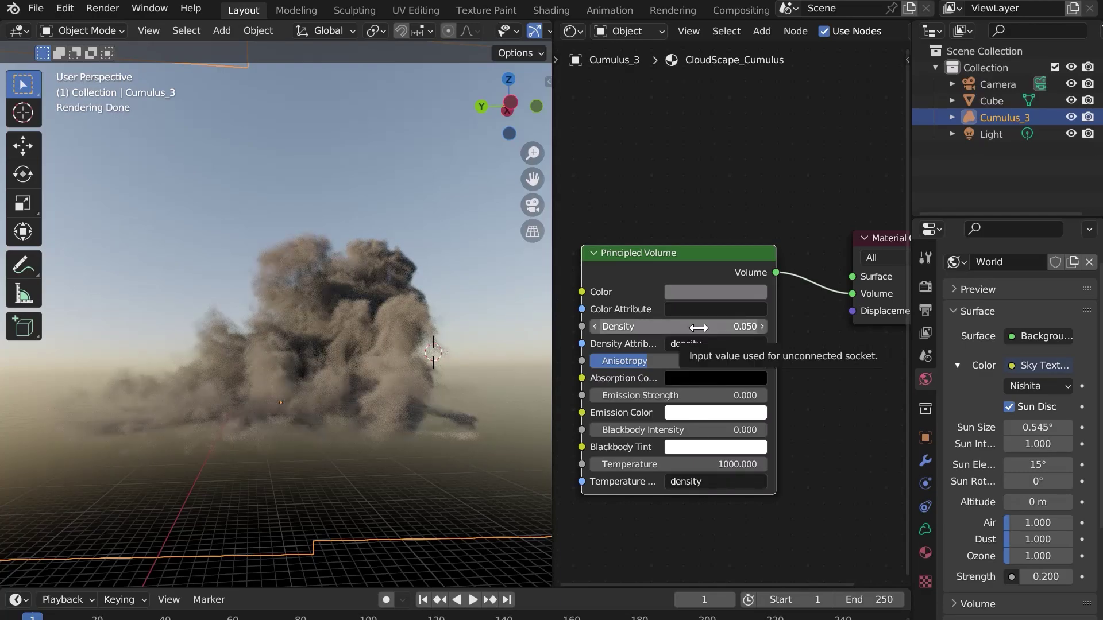
- Raise the blackbody intensity to 1 and set the temperature to 100 on the Principled Volume
{"action": "left_click_drag", "start_coordinate": [643, 432], "coordinate": [767, 431]}
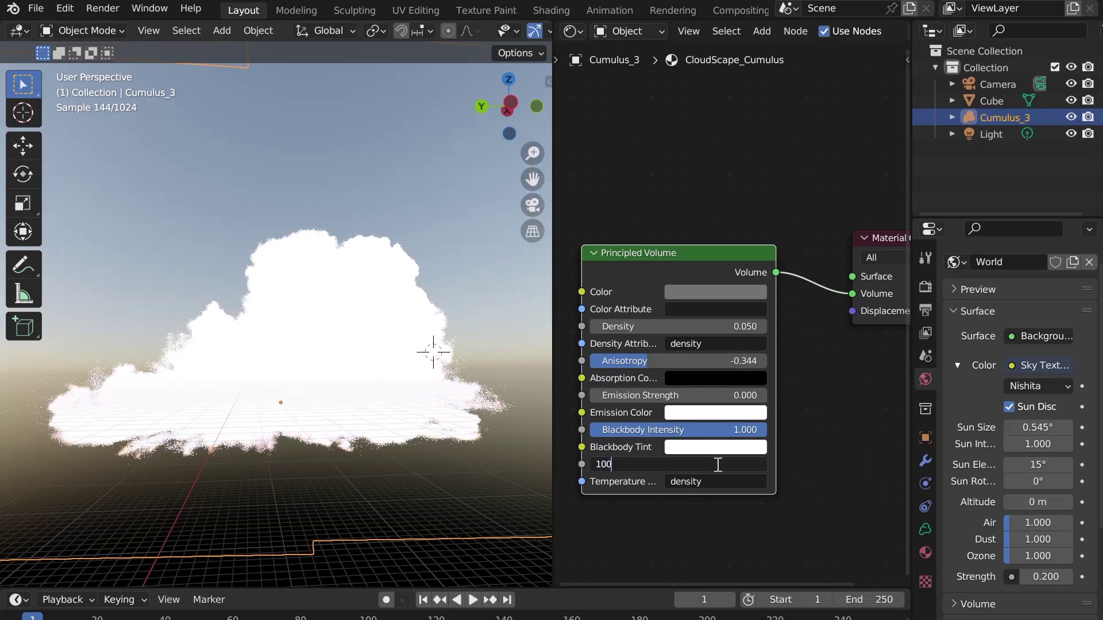
{"action": "key", "text": "Return"}
{"action": "middle_click_drag", "start_coordinate": [365, 403], "coordinate": [403, 411]}
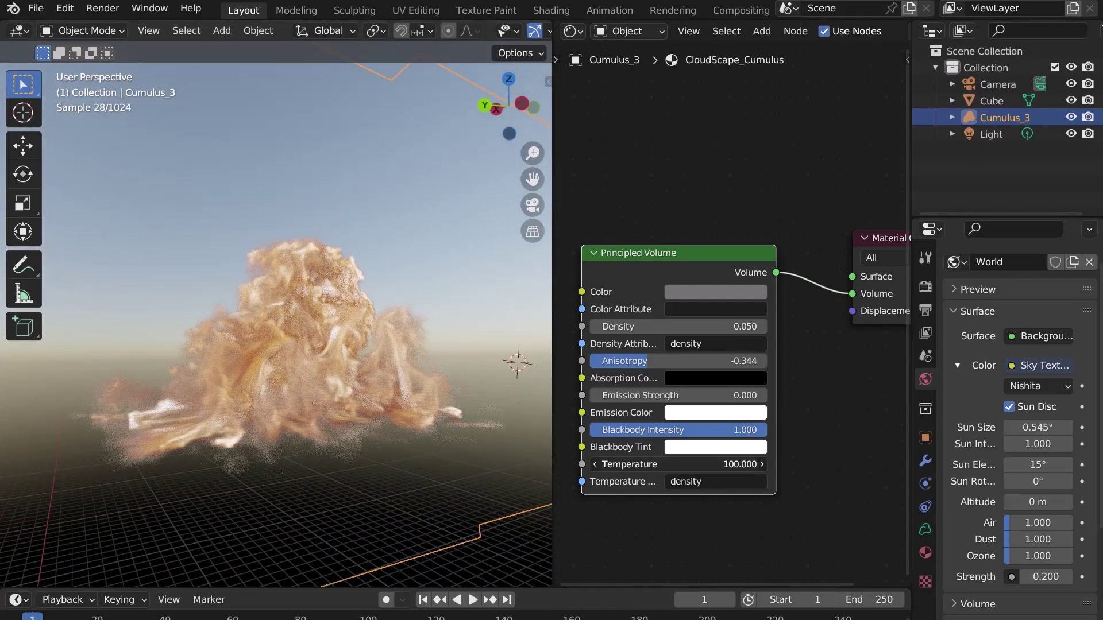
- Try Principled Volume temperatures of about 50.7 and 39.5, and settle on 68.4 with full blackbody intensity
{"action": "left_click_drag", "start_coordinate": [678, 464], "coordinate": [597, 464]}
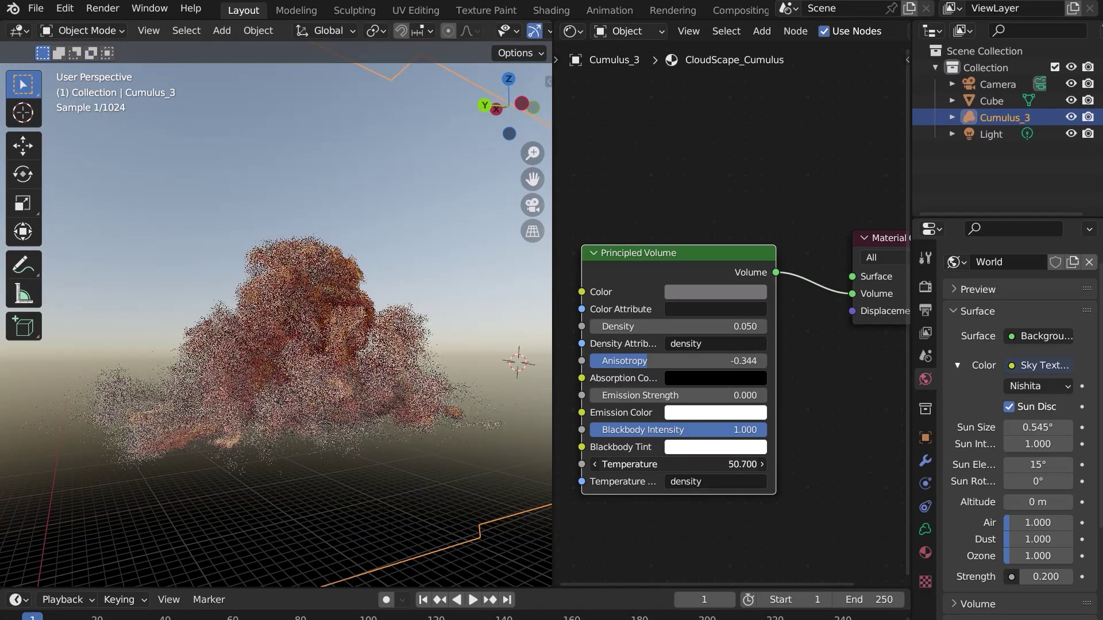
{"action": "middle_click_drag", "start_coordinate": [221, 446], "coordinate": [161, 454]}
{"action": "left_click_drag", "start_coordinate": [709, 464], "coordinate": [686, 465]}
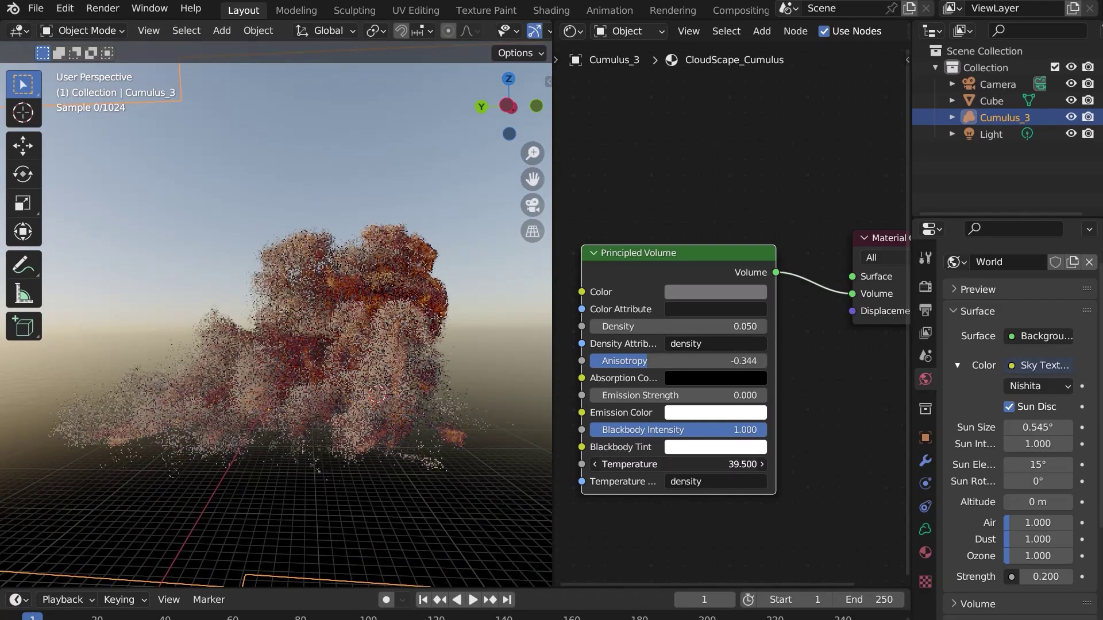
{"action": "middle_click_drag", "start_coordinate": [332, 453], "coordinate": [371, 445]}
{"action": "left_click_drag", "start_coordinate": [638, 464], "coordinate": [704, 464]}
{"action": "left_click_drag", "start_coordinate": [677, 430], "coordinate": [792, 431]}
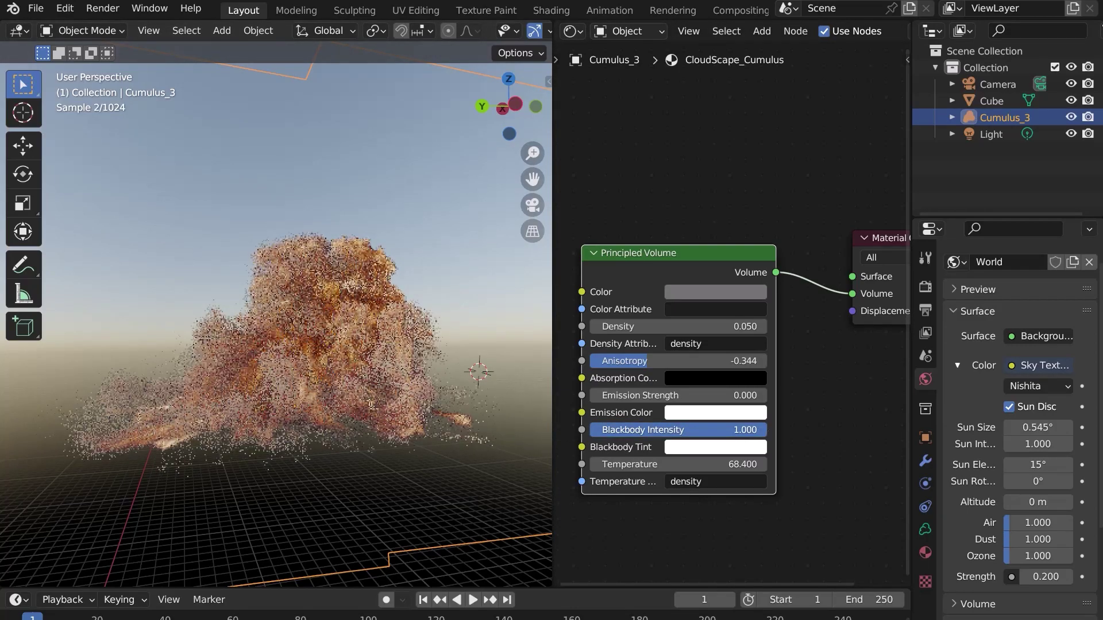
- Darken the Principled Volume color further and check the glowing cloud in the viewport
{"action": "left_click", "coordinate": [722, 292]}
{"action": "left_click_drag", "start_coordinate": [795, 132], "coordinate": [795, 180]}
{"action": "middle_click_drag", "start_coordinate": [305, 529], "coordinate": [292, 506]}
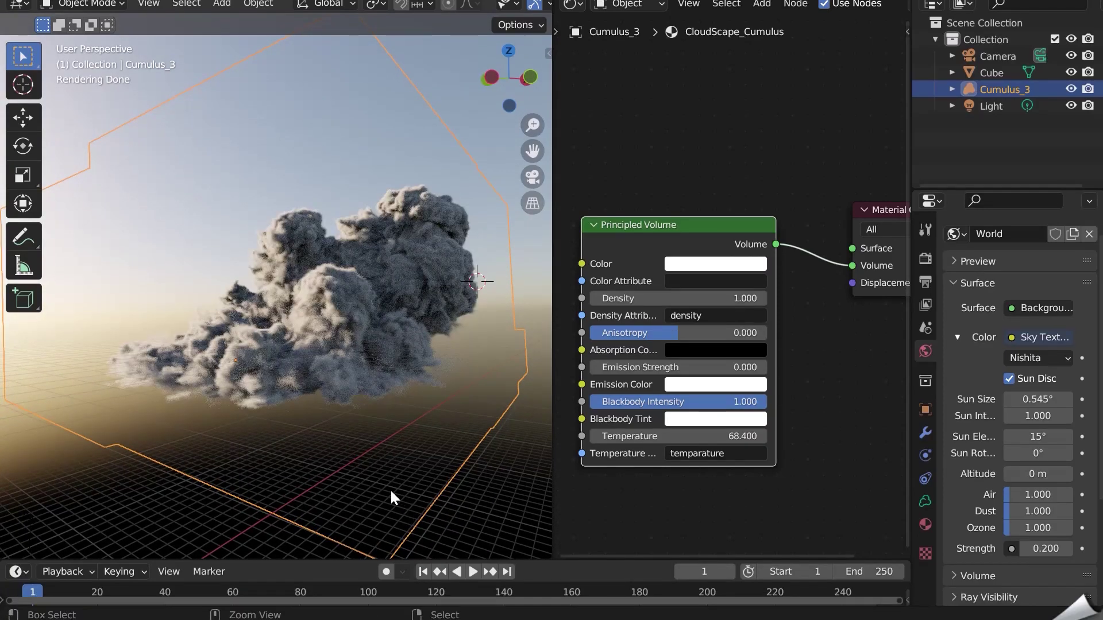
- View the cloud from its shaded side and set the maximum volume bounces of the Cycles light paths to 30
{"action": "middle_click_drag", "start_coordinate": [389, 488], "coordinate": [461, 454]}
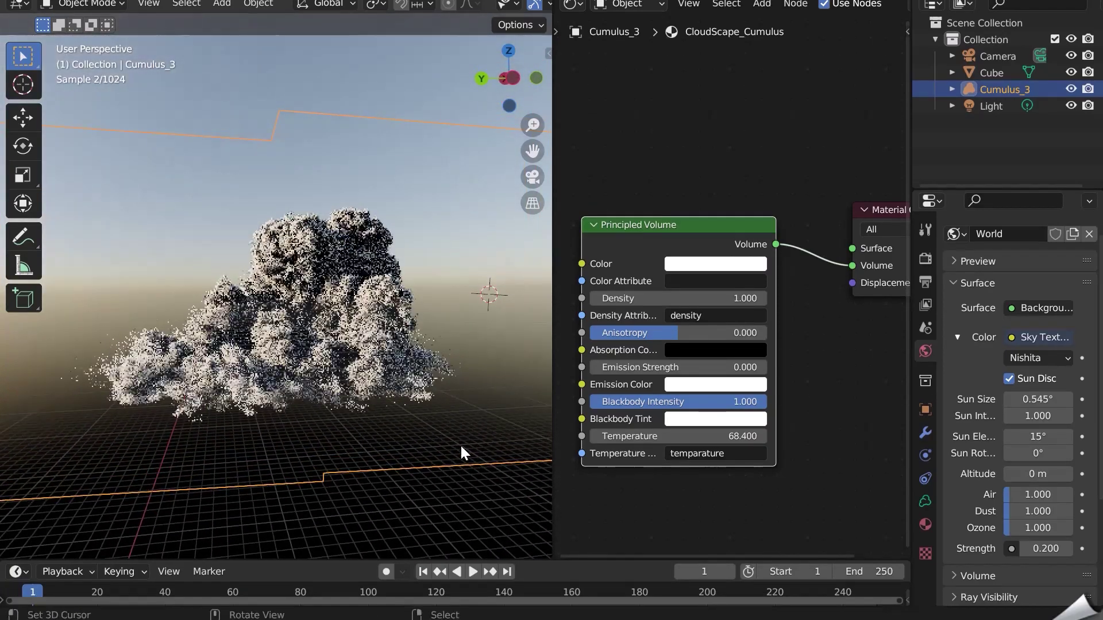
{"action": "middle_click_drag", "start_coordinate": [398, 231], "coordinate": [233, 260]}
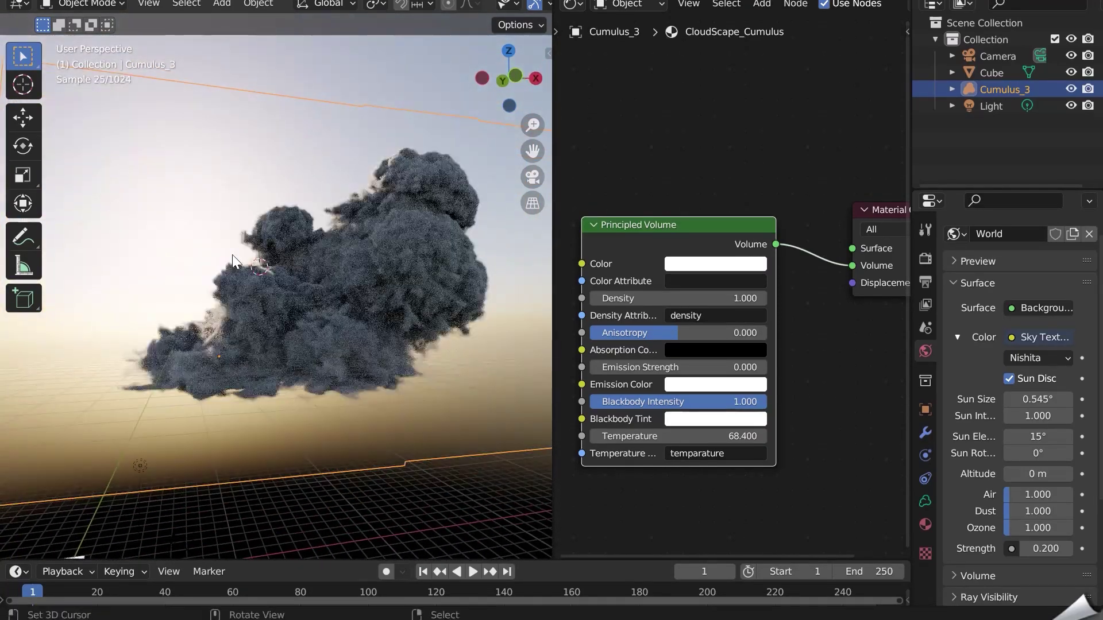
{"action": "left_click", "coordinate": [924, 259]}
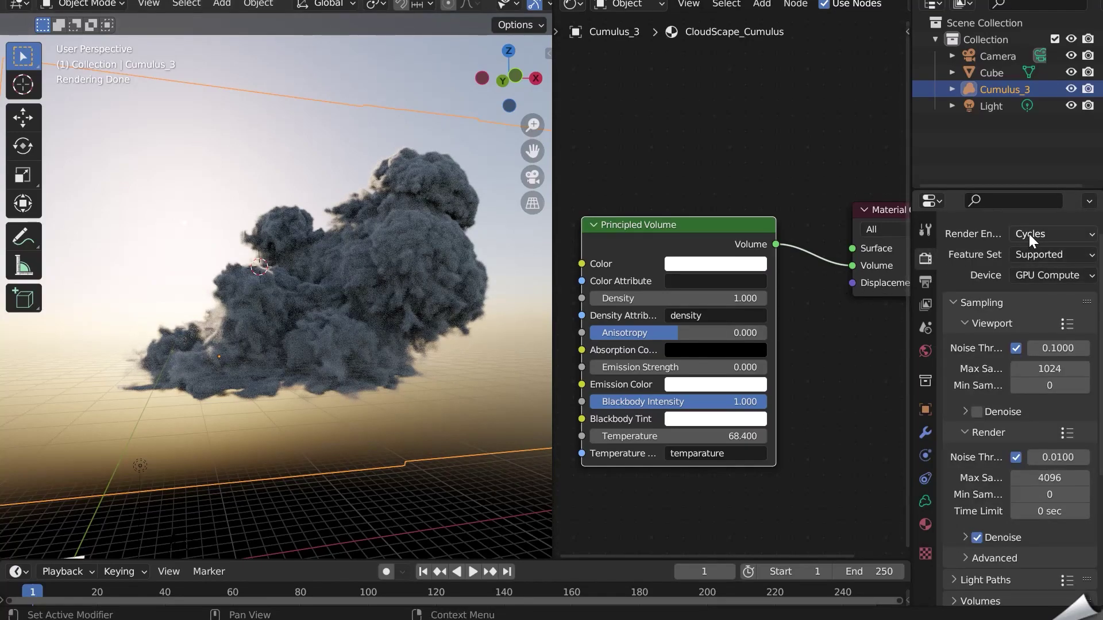
{"action": "scroll", "coordinate": [1031, 253], "scroll_direction": "down", "scroll_amount": 6}
{"action": "left_click", "coordinate": [963, 396]}
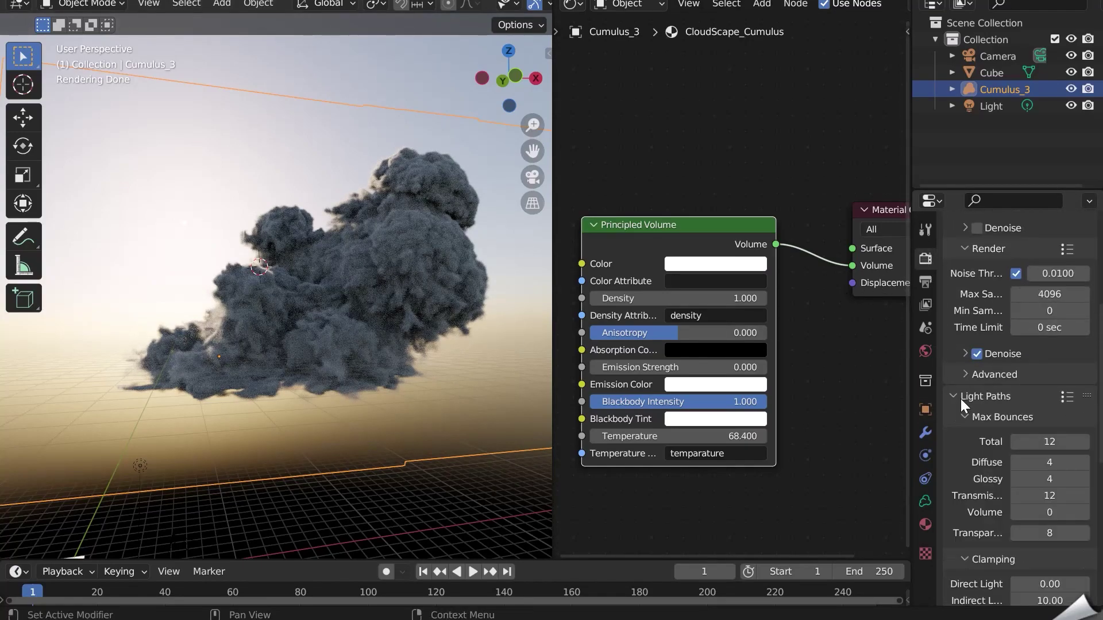
{"action": "scroll", "coordinate": [962, 396], "scroll_direction": "down", "scroll_amount": 3}
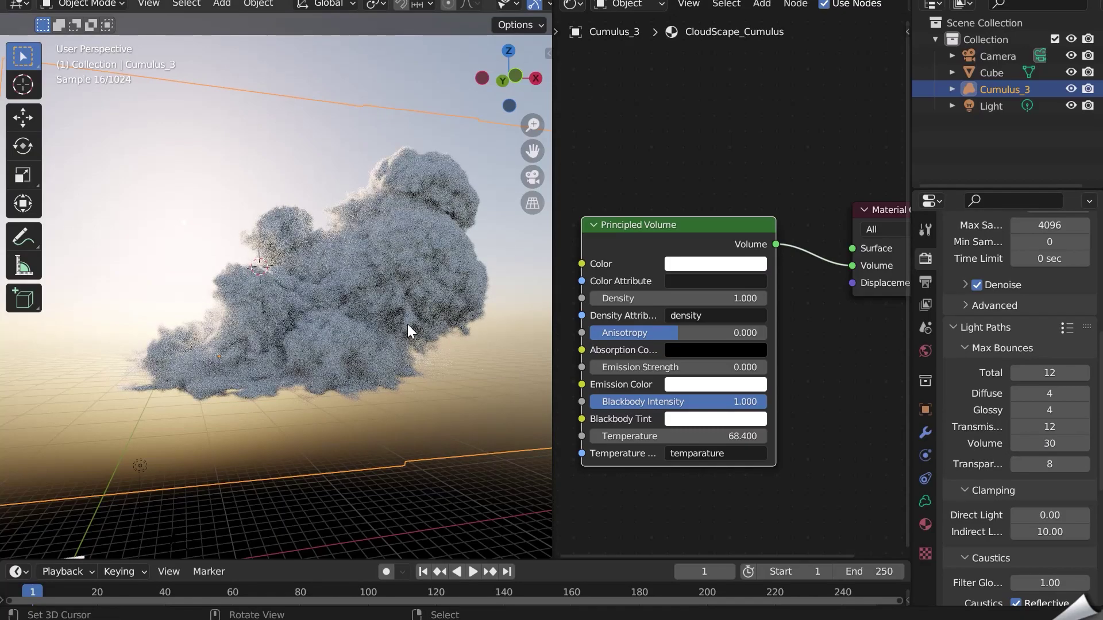
- Inspect the cloud from different angles and set its Principled Volume density to 0.3
{"action": "middle_click_drag", "start_coordinate": [357, 320], "coordinate": [339, 319]}
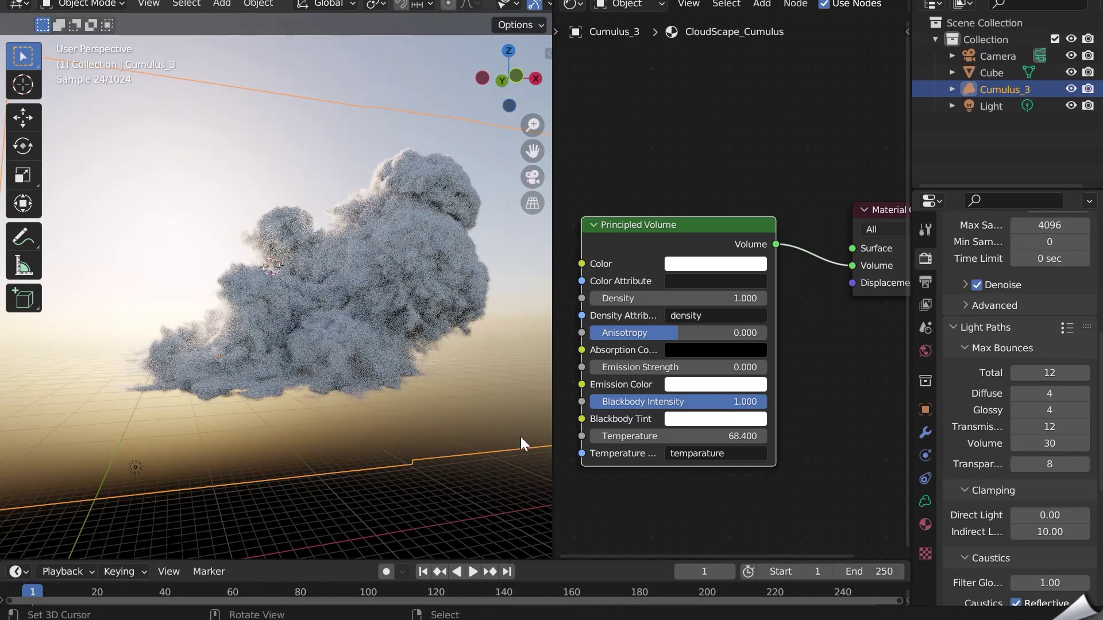
{"action": "middle_click_drag", "start_coordinate": [381, 363], "coordinate": [344, 381]}
{"action": "middle_click_drag", "start_coordinate": [482, 398], "coordinate": [488, 391]}
{"action": "left_click", "coordinate": [723, 298]}
{"action": "type", "text": "03.3"}
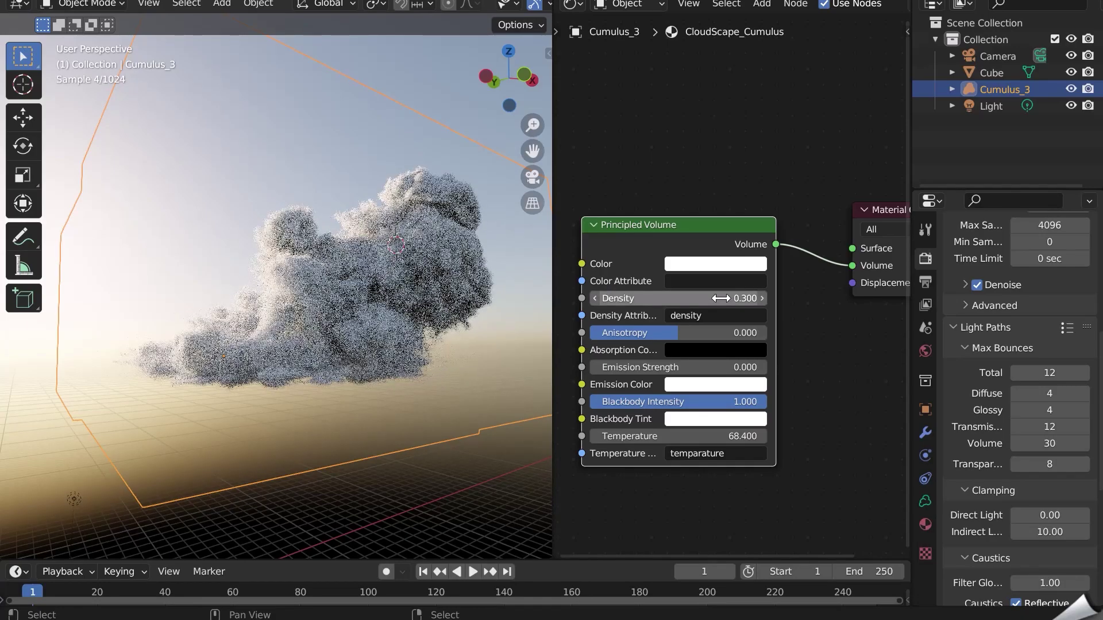
- Set the Principled Volume density of the cloud to 0.1
{"action": "key", "text": "BackSpace"}
{"action": "type", "text": "1"}
{"action": "key", "text": "Return"}
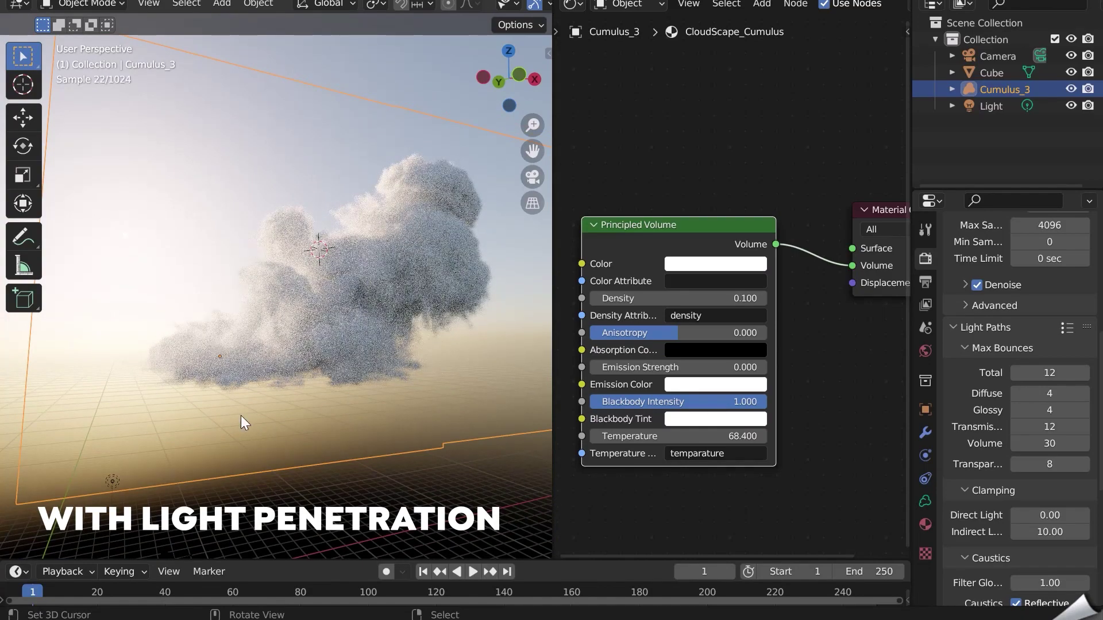
- Compare the cloud with the maximum volume bounces at 0, and set them back to 30
{"action": "type", "text": "0"}
{"action": "key", "text": "Return"}
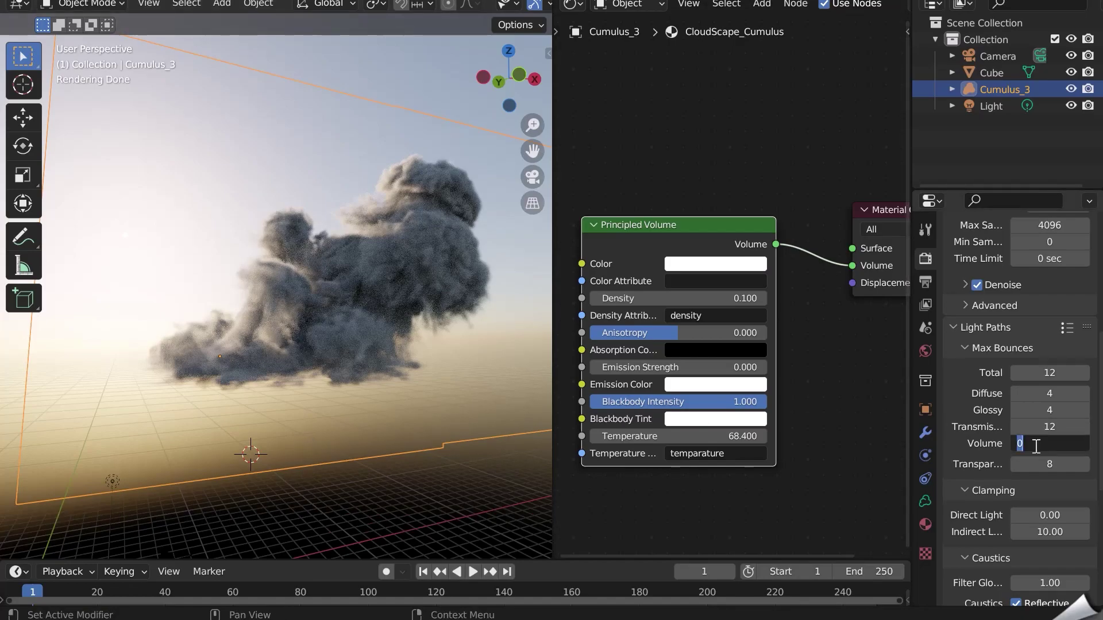
{"action": "type", "text": "30"}
{"action": "key", "text": "Return"}
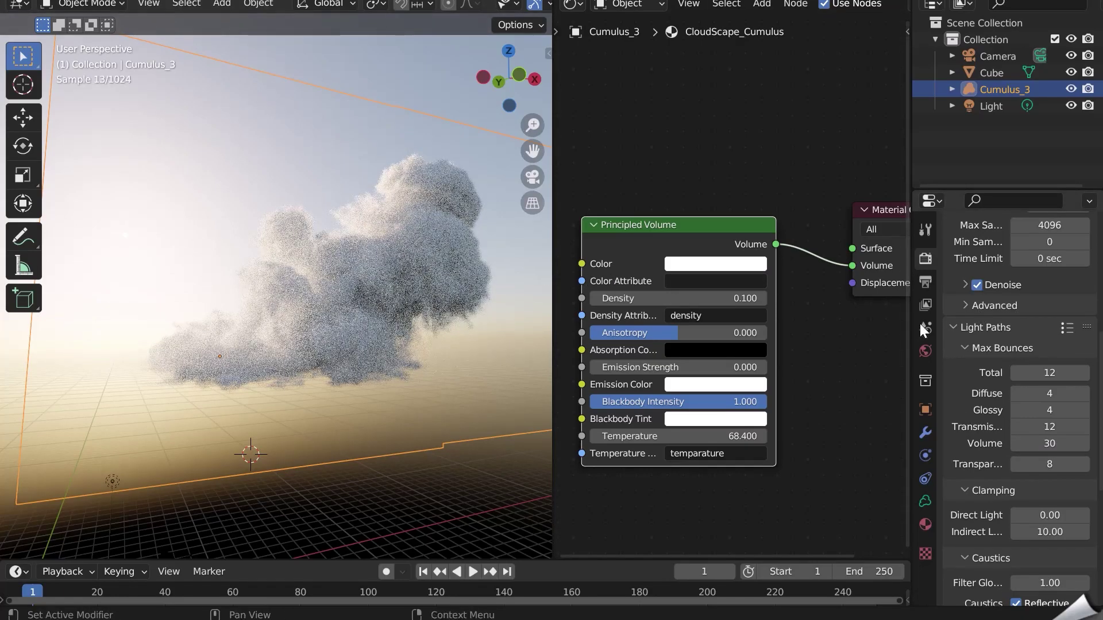
- Expand the Volumes render settings and widen the properties editor so the setting names fit
{"action": "scroll", "coordinate": [1004, 322], "scroll_direction": "down", "scroll_amount": 6}
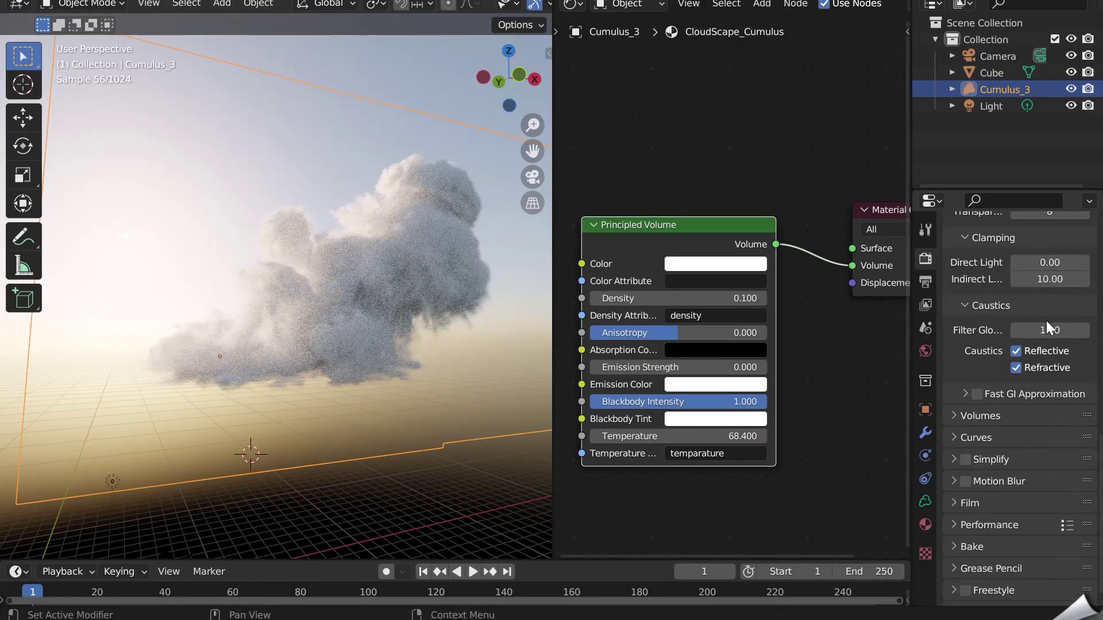
{"action": "left_click", "coordinate": [976, 402]}
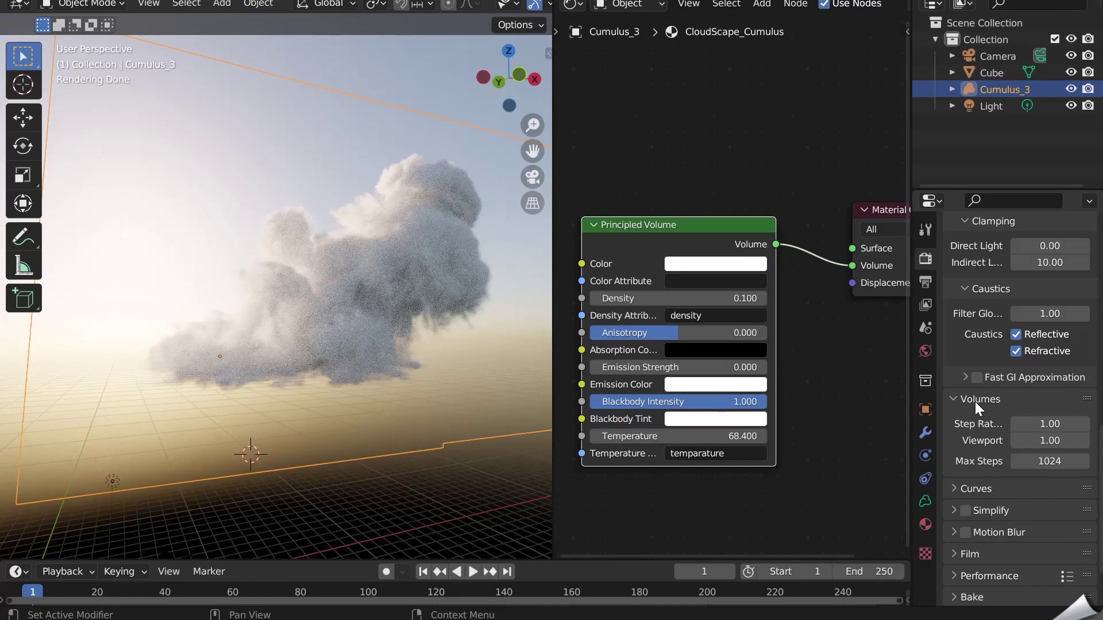
{"action": "left_click_drag", "start_coordinate": [940, 402], "coordinate": [932, 460]}
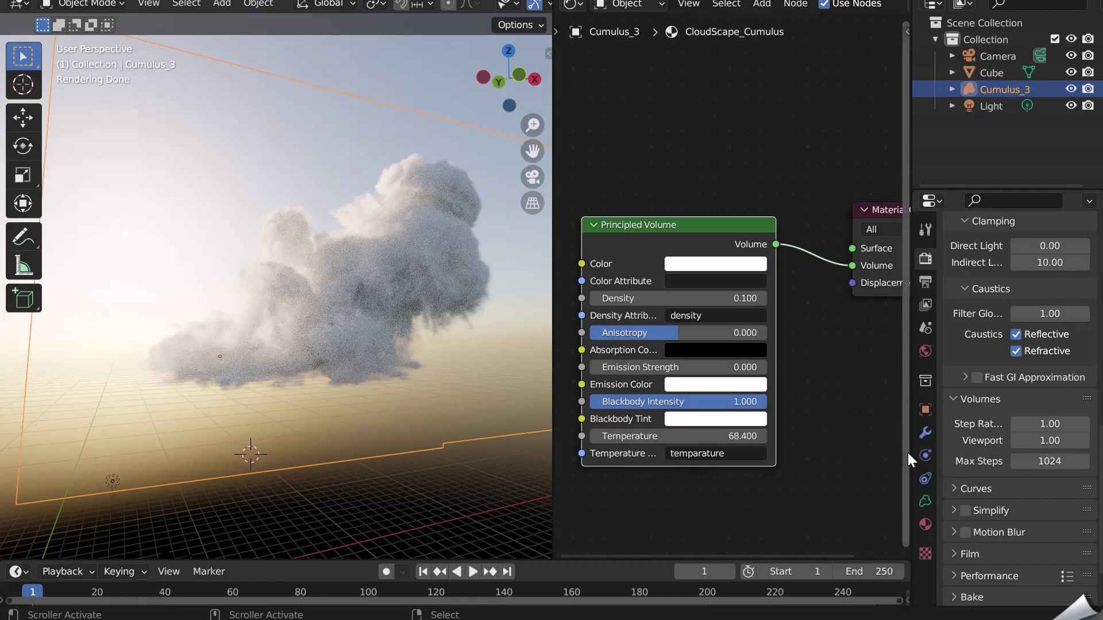
{"action": "left_click_drag", "start_coordinate": [909, 453], "coordinate": [818, 454]}
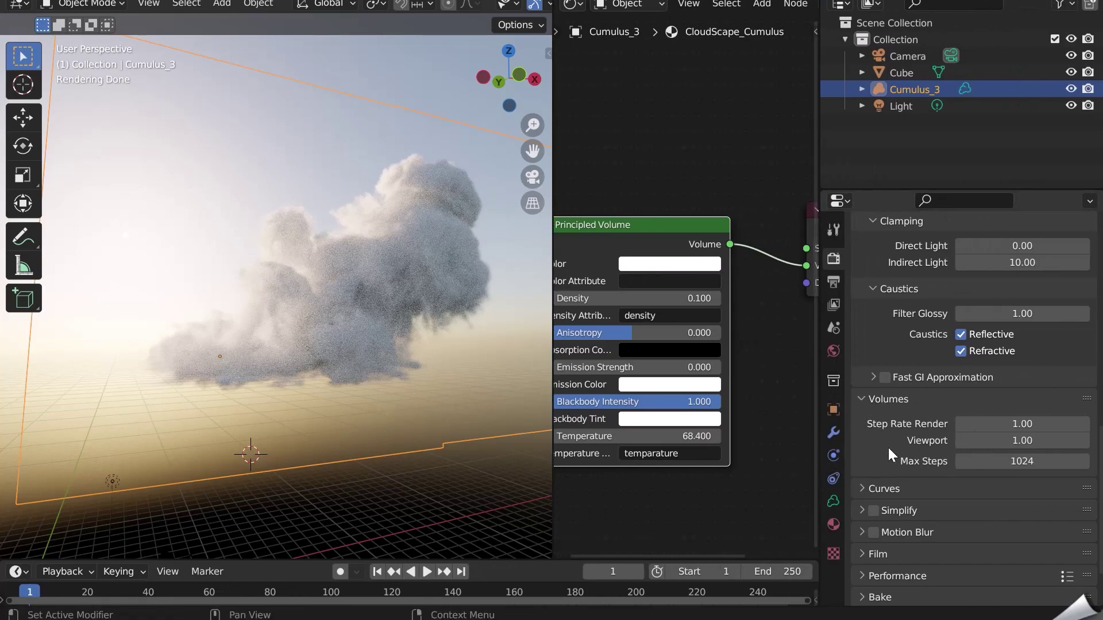
- Set the max steps for volume rendering to 3 and view the cloud from a higher angle
{"action": "left_click", "coordinate": [1020, 466]}
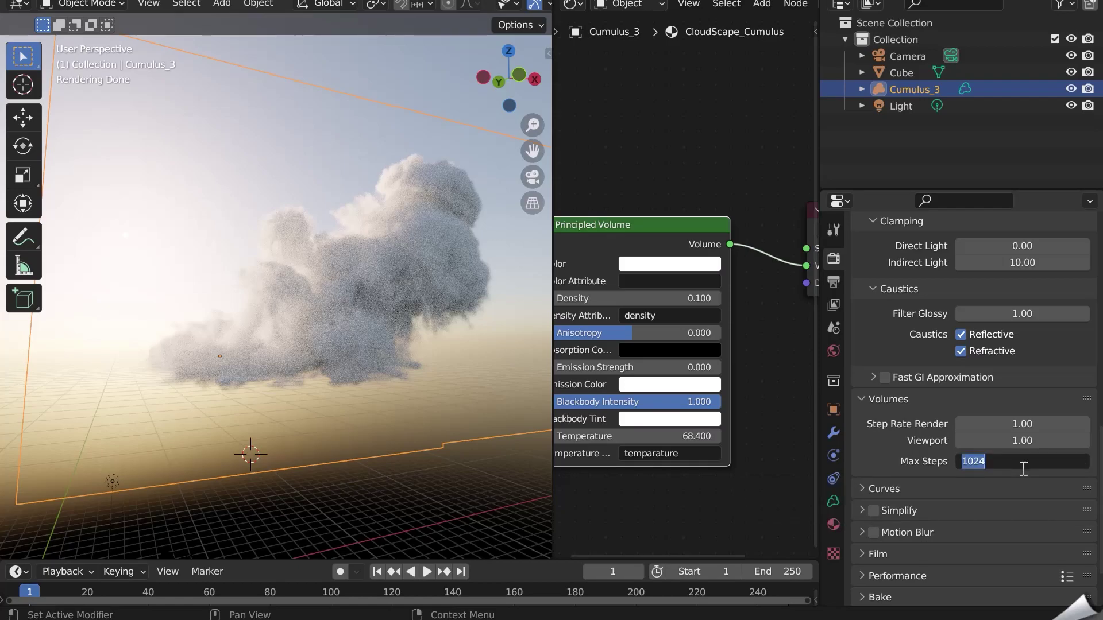
{"action": "type", "text": "3"}
{"action": "key", "text": "Return"}
{"action": "middle_click_drag", "start_coordinate": [401, 319], "coordinate": [374, 517]}
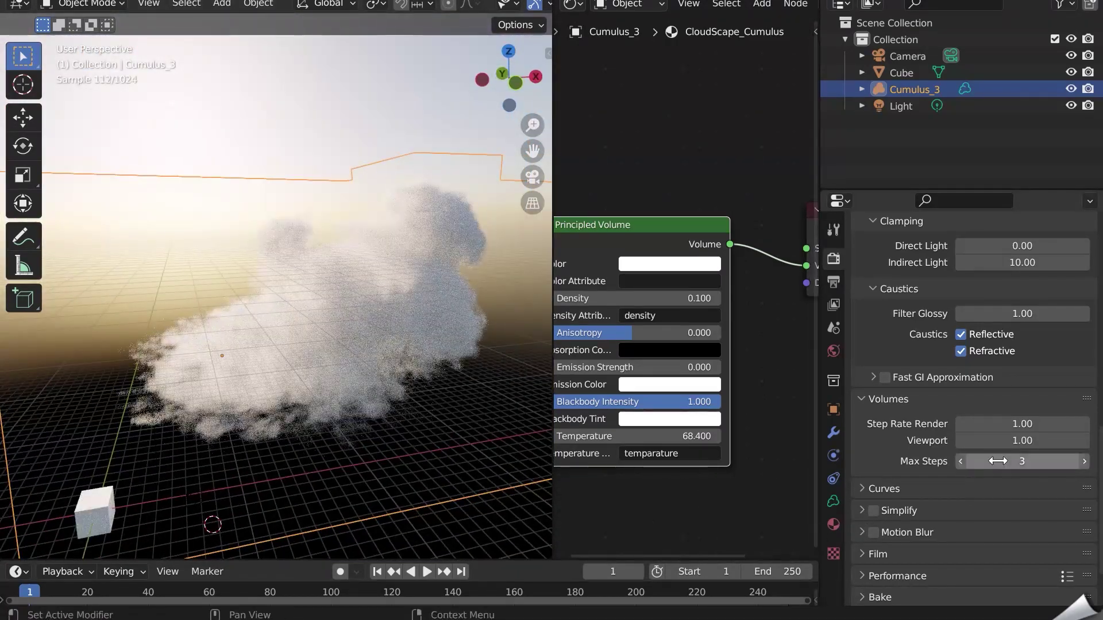
- Set the max steps for volume rendering back to 1024 and inspect the cloud from several sides
{"action": "left_click", "coordinate": [1009, 461]}
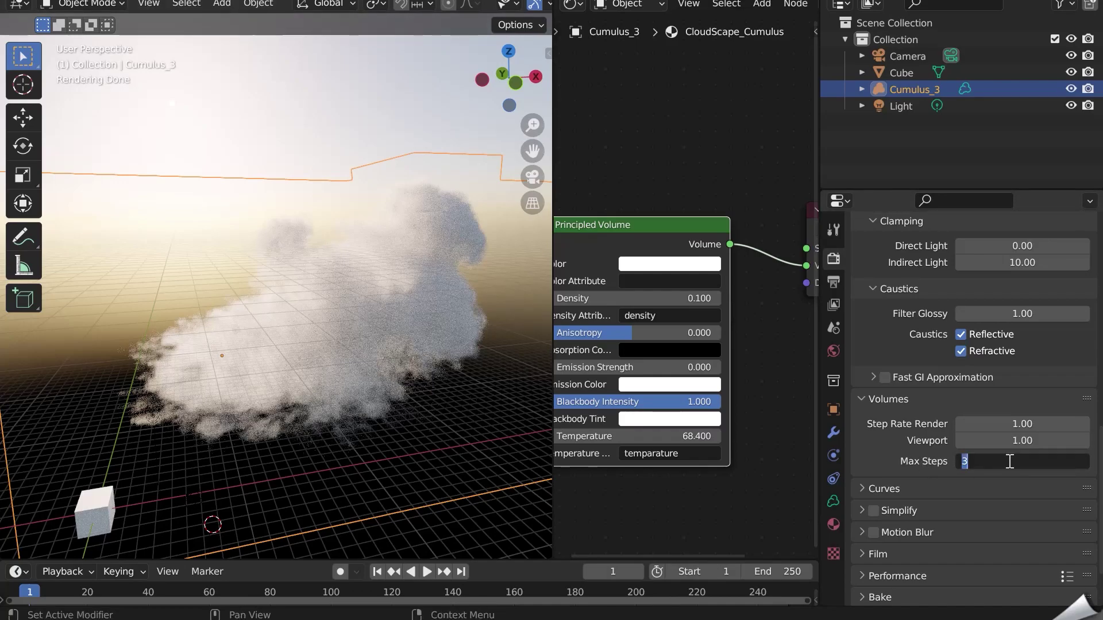
{"action": "key", "text": "Return"}
{"action": "middle_click_drag", "start_coordinate": [328, 328], "coordinate": [377, 584]}
{"action": "middle_click_drag", "start_coordinate": [348, 418], "coordinate": [284, 415]}
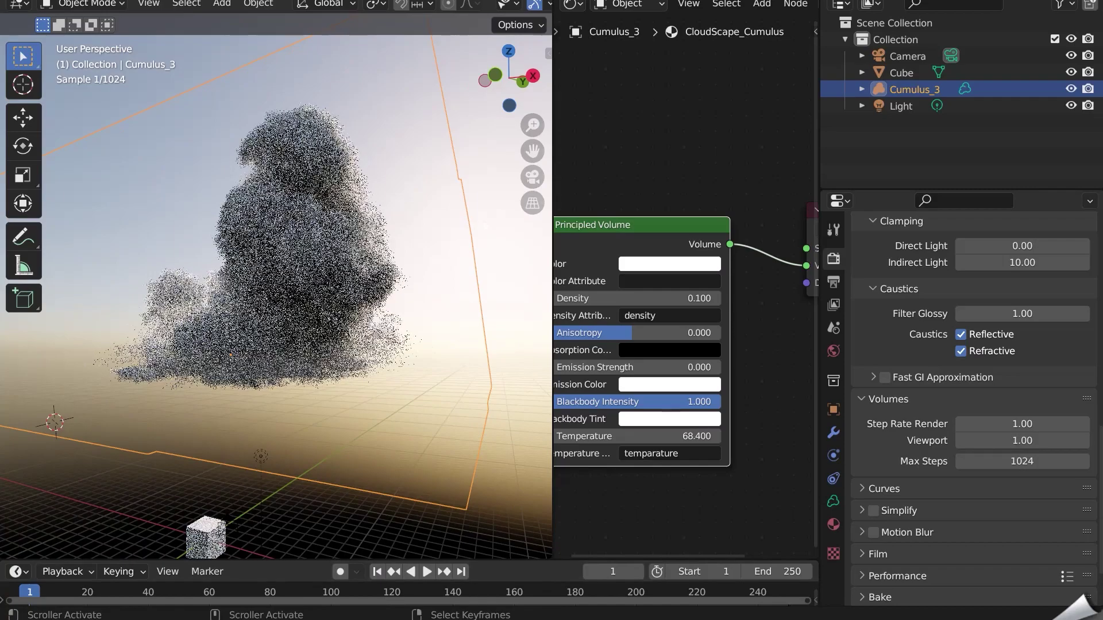
{"action": "middle_click_drag", "start_coordinate": [377, 416], "coordinate": [432, 427]}
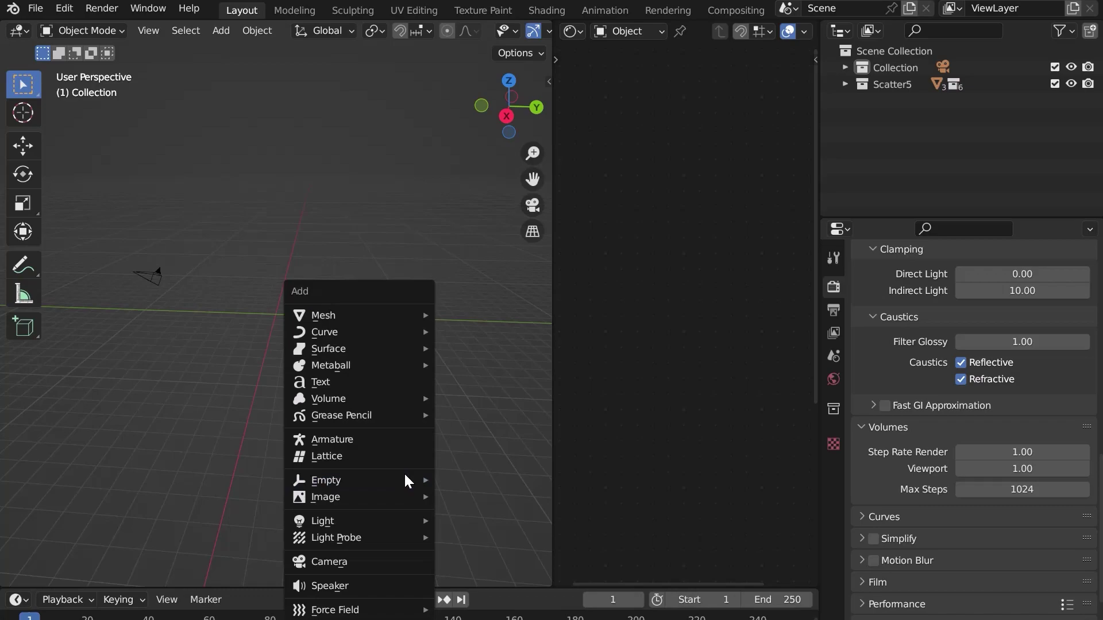
- Add a plane to the scene containing the Scatter5 collection and clear its location to centre it at the origin
{"action": "mouse_move", "coordinate": [391, 314]}
{"action": "left_click", "coordinate": [459, 319]}
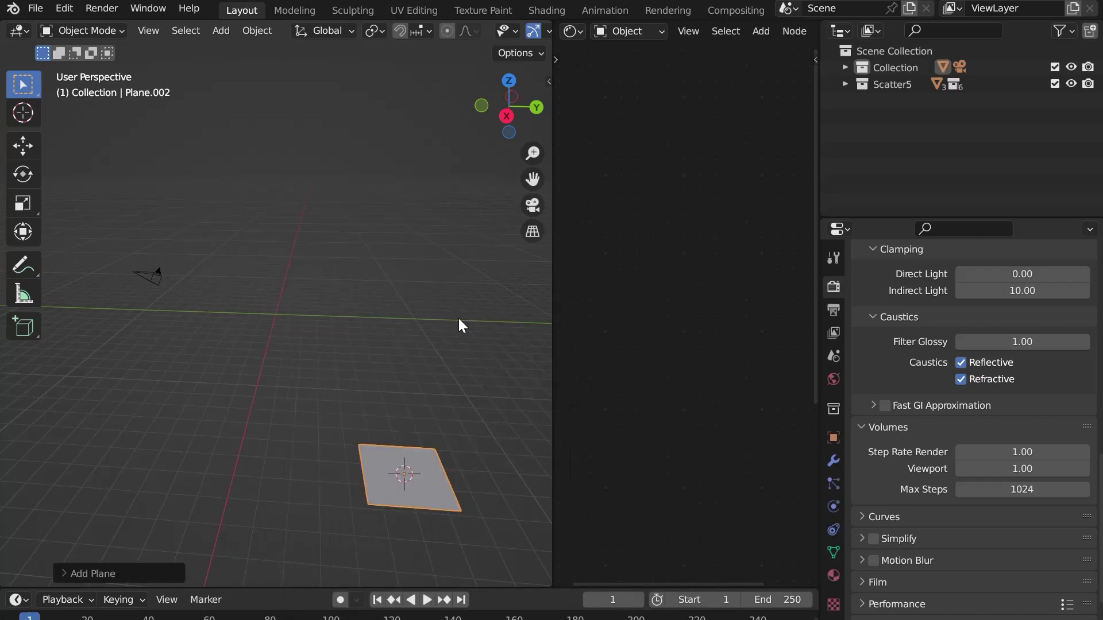
{"action": "key", "text": "alt+g"}
{"action": "scroll", "coordinate": [458, 318], "scroll_direction": "up", "scroll_amount": 14}
{"action": "scroll", "coordinate": [458, 318], "scroll_direction": "down", "scroll_amount": 7}
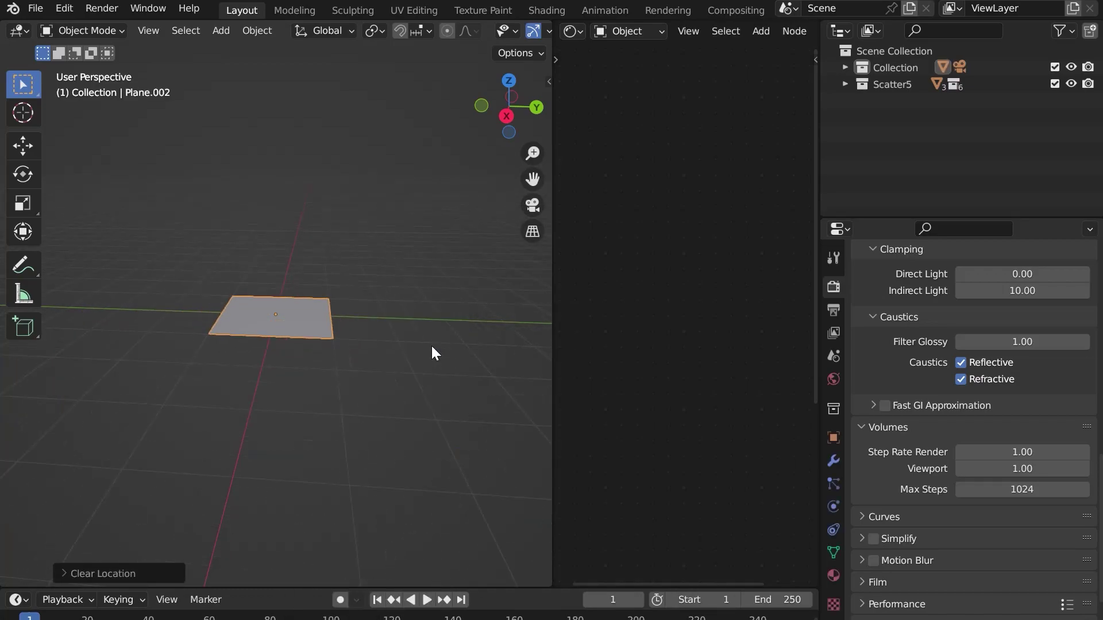
- Set the plane as the Geo-Scatter emitter object
{"action": "key", "text": "n"}
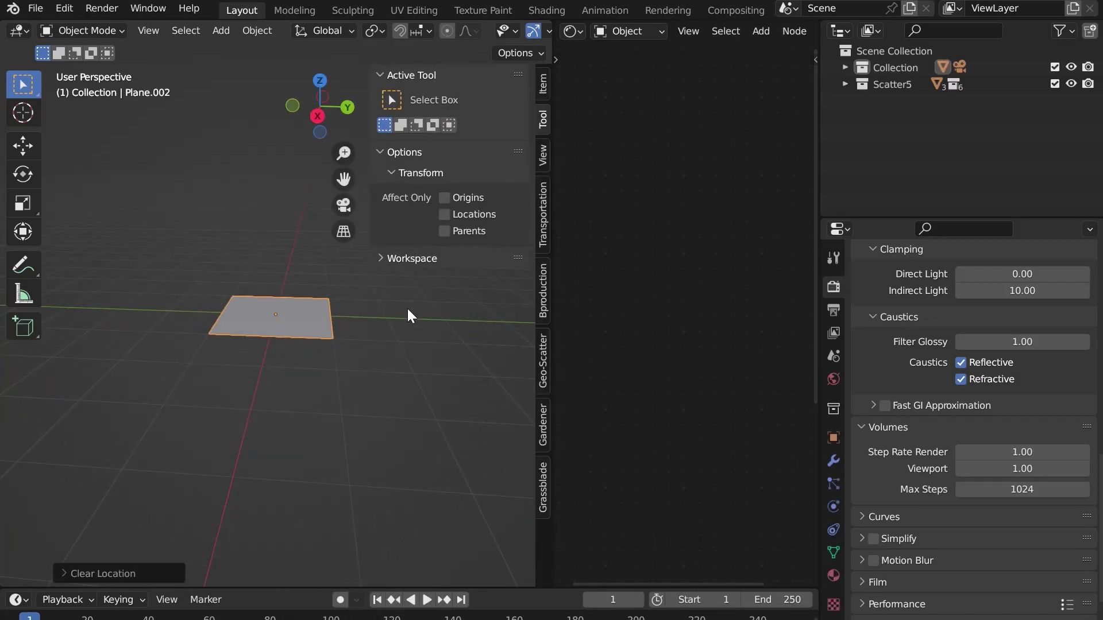
{"action": "left_click", "coordinate": [541, 350]}
{"action": "left_click", "coordinate": [502, 75]}
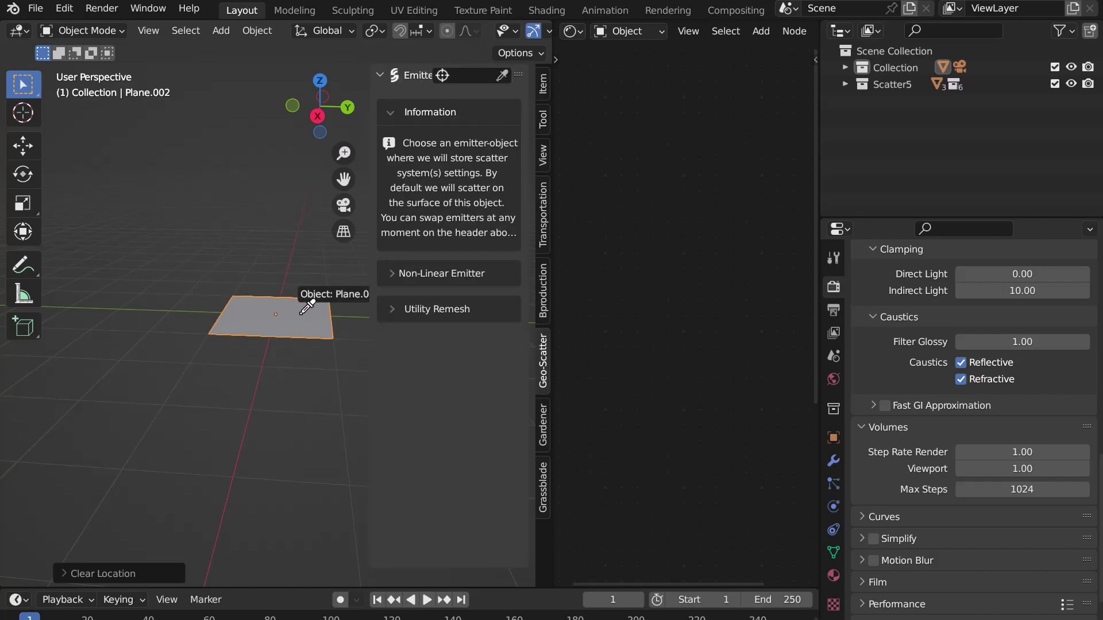
{"action": "left_click", "coordinate": [310, 314]}
- Install the Cloudscapes_biomes.scatpack package in the Geo-Scatter biome manager
{"action": "scroll", "coordinate": [484, 330], "scroll_direction": "down", "scroll_amount": 4}
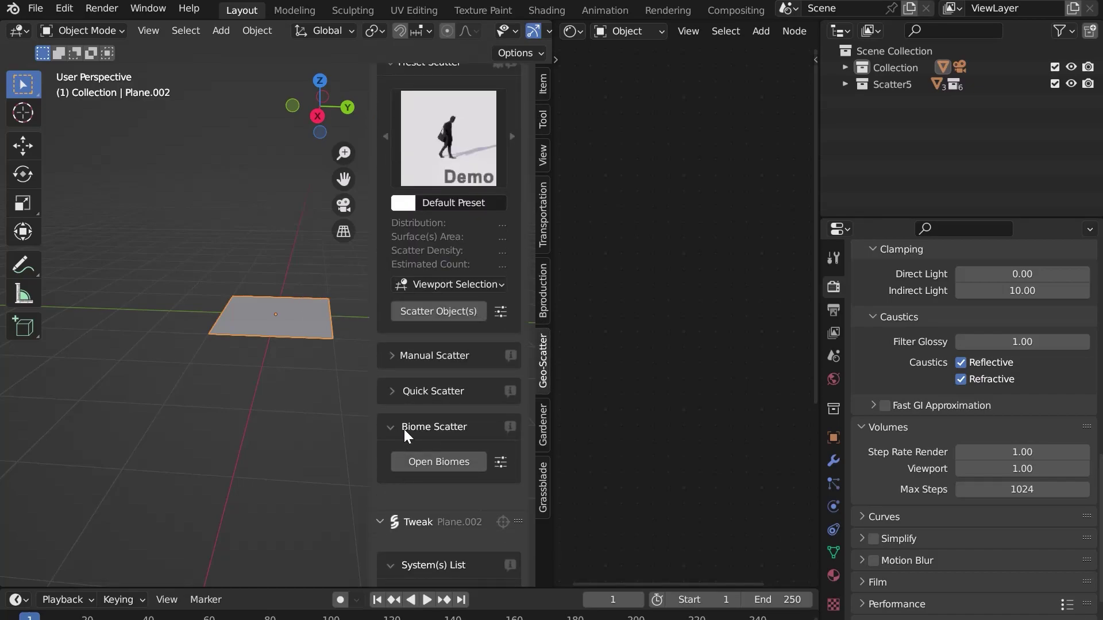
{"action": "left_click", "coordinate": [439, 461]}
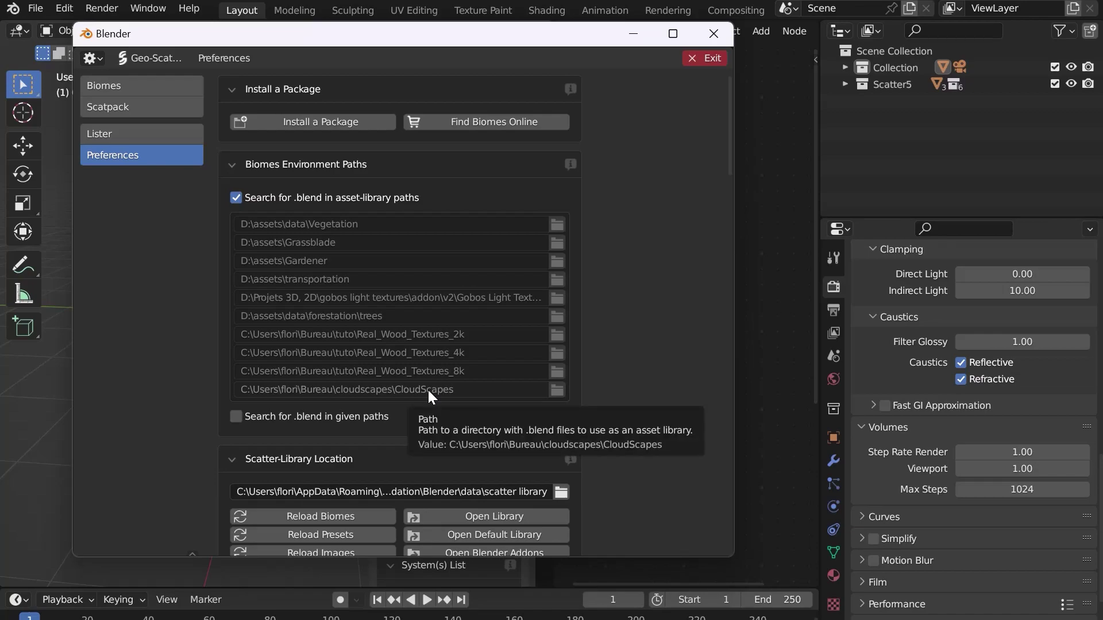
{"action": "left_click", "coordinate": [321, 123]}
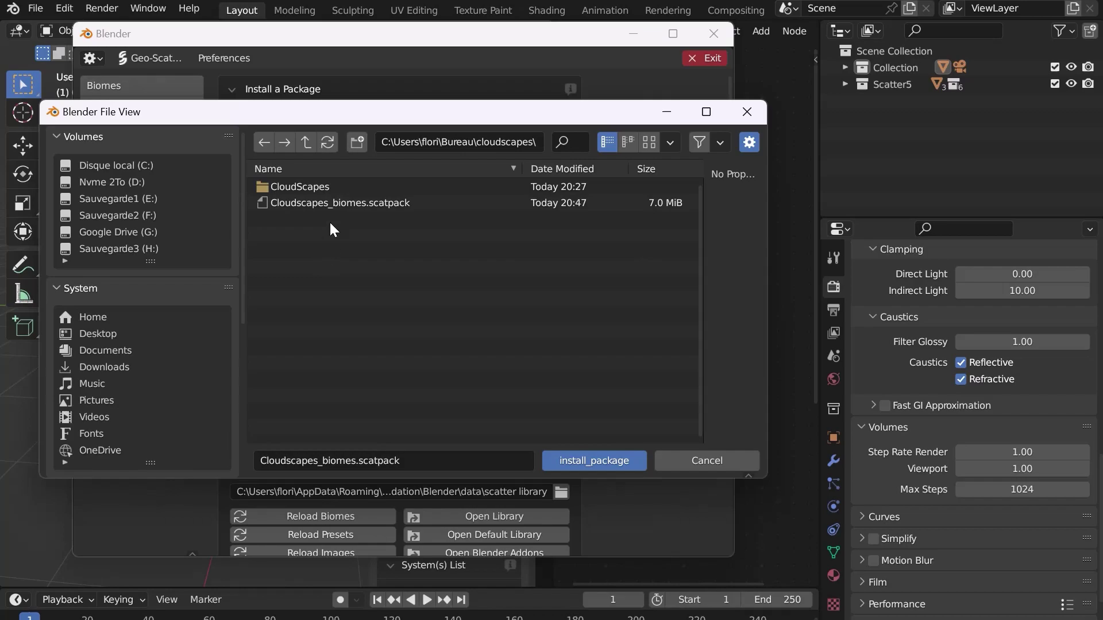
{"action": "left_click", "coordinate": [386, 204]}
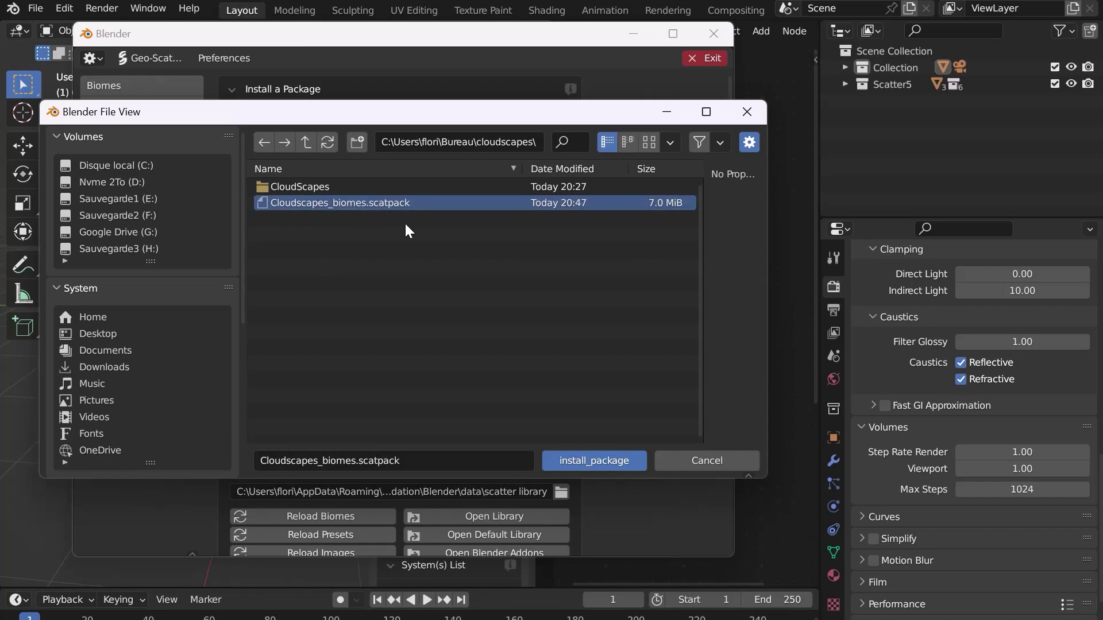
{"action": "left_click", "coordinate": [598, 460]}
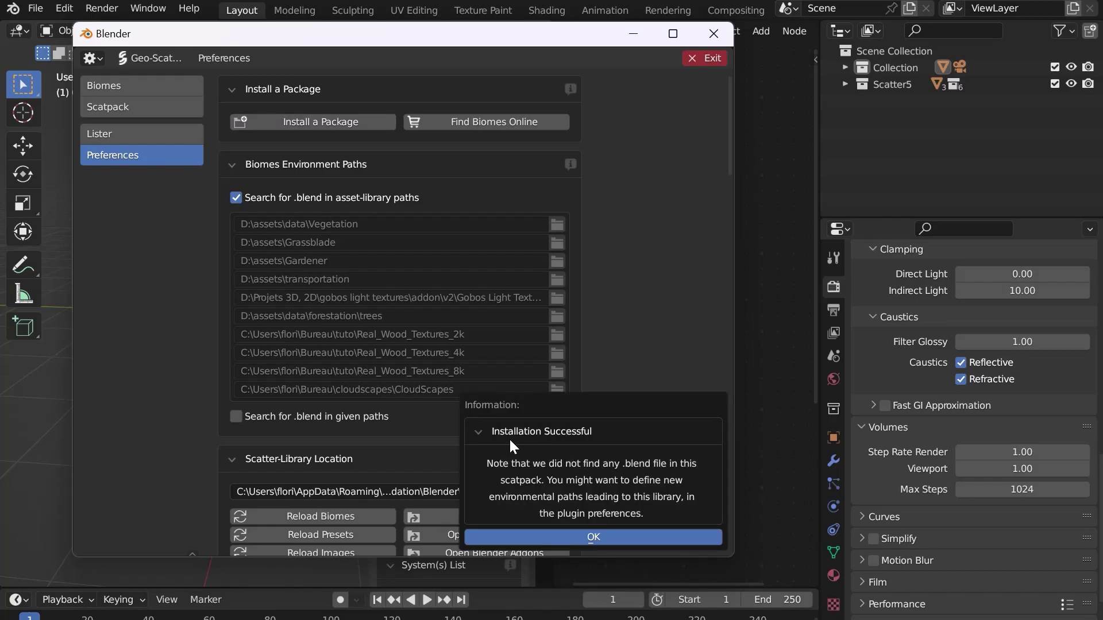
{"action": "left_click", "coordinate": [610, 536]}
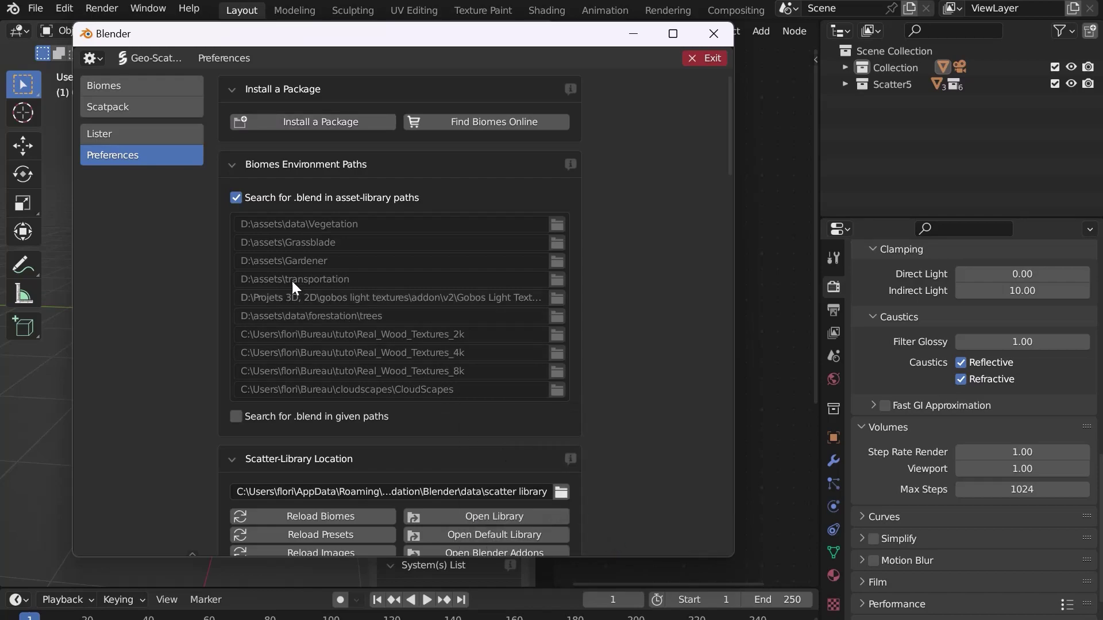
- Browse the CloudScapes biomes, scatter the first Altocumulus biome on the plane and close the biome manager
{"action": "left_click", "coordinate": [131, 91]}
{"action": "left_click", "coordinate": [137, 256]}
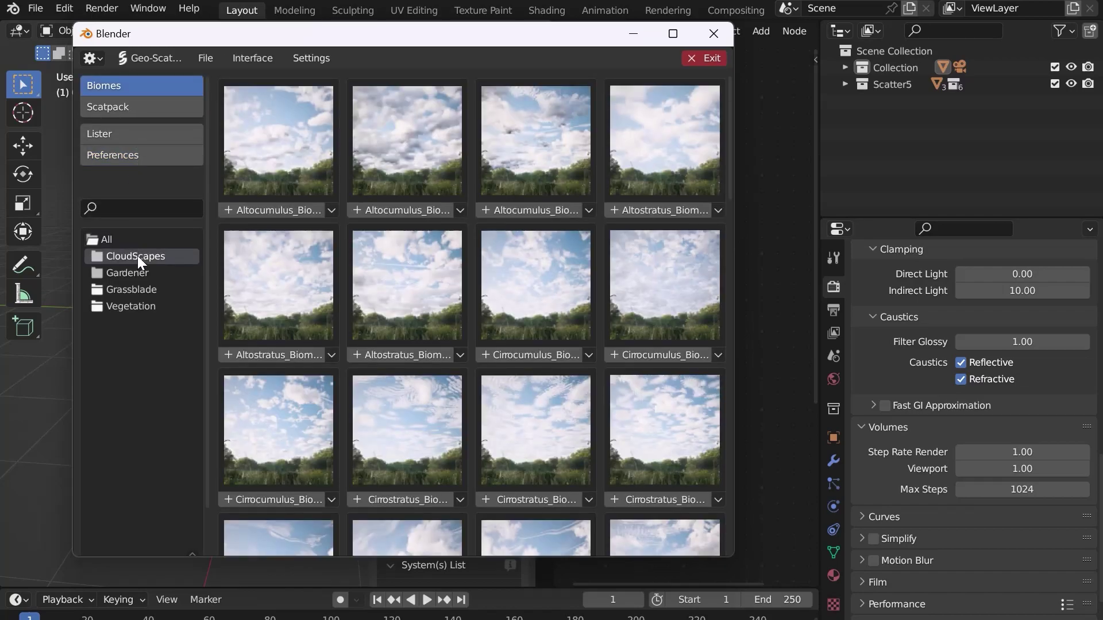
{"action": "scroll", "coordinate": [598, 276], "scroll_direction": "down", "scroll_amount": 10}
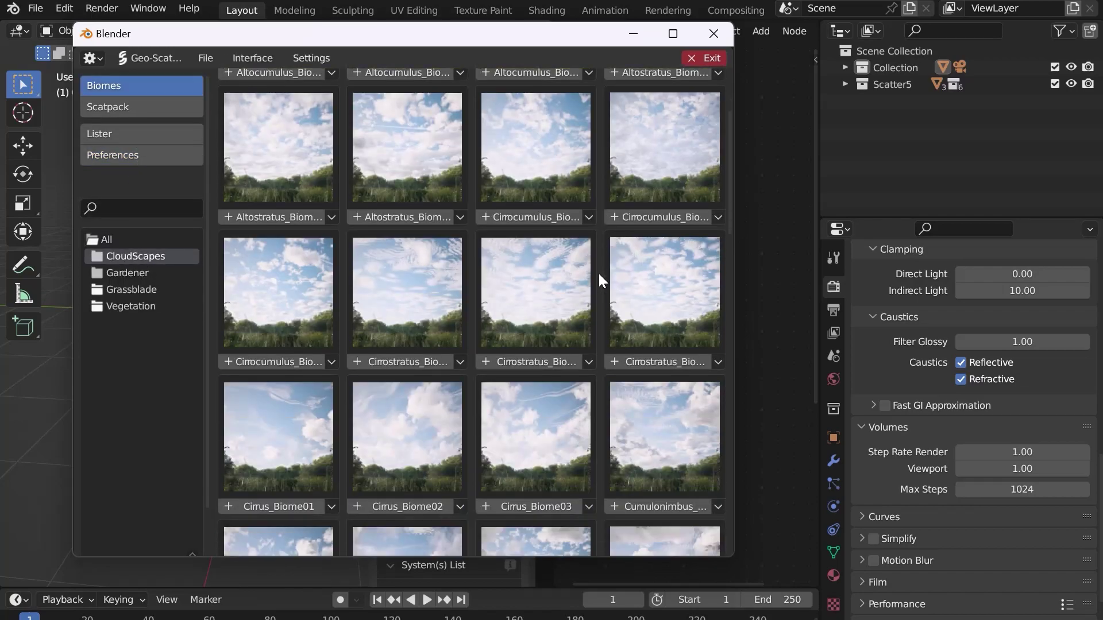
{"action": "scroll", "coordinate": [588, 264], "scroll_direction": "down", "scroll_amount": 2}
{"action": "scroll", "coordinate": [543, 274], "scroll_direction": "up", "scroll_amount": 10}
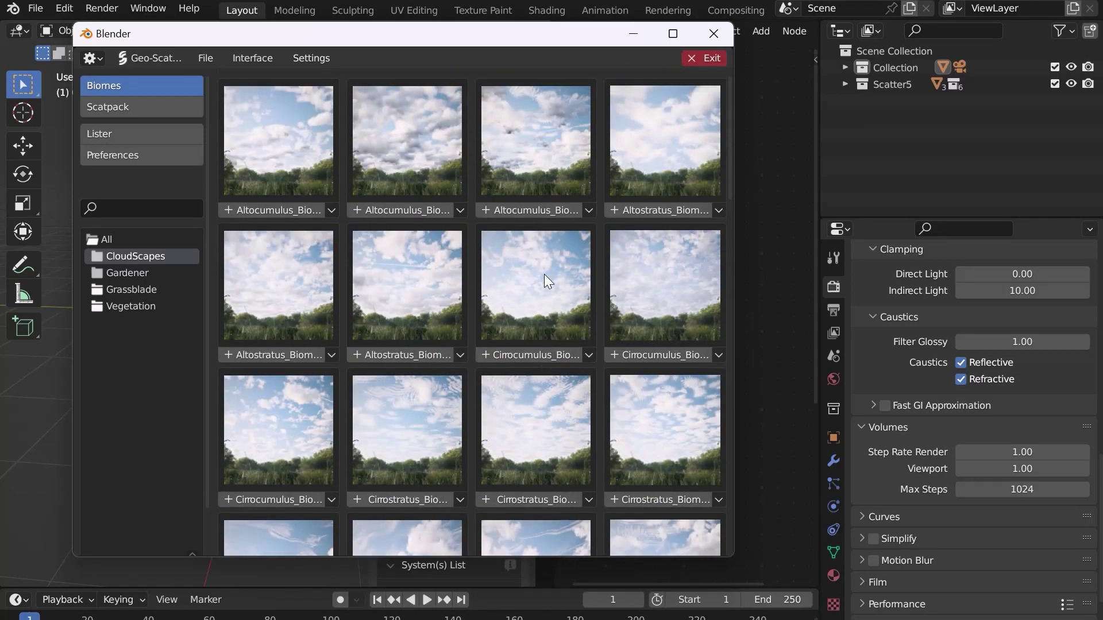
{"action": "left_click", "coordinate": [267, 213]}
{"action": "left_click", "coordinate": [713, 34]}
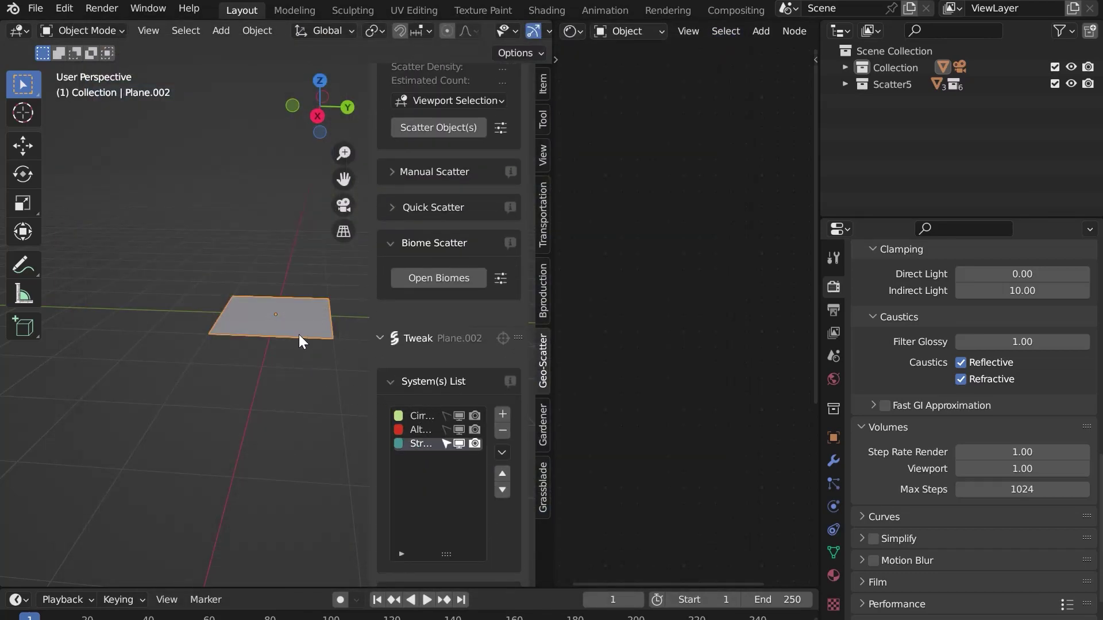
- Scale up the plane's mesh in Edit Mode to about 972 m per side and check its dimensions
{"action": "middle_click_drag", "start_coordinate": [299, 334], "coordinate": [156, 343]}
{"action": "key", "text": "Tab"}
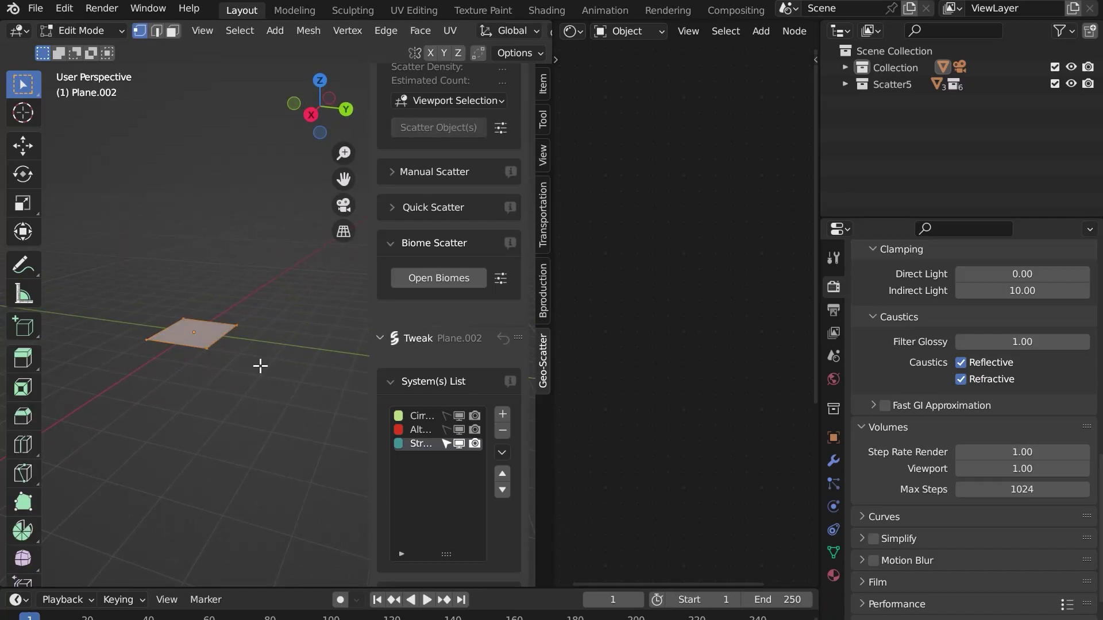
{"action": "key", "text": "s"}
{"action": "left_click", "coordinate": [423, 429]}
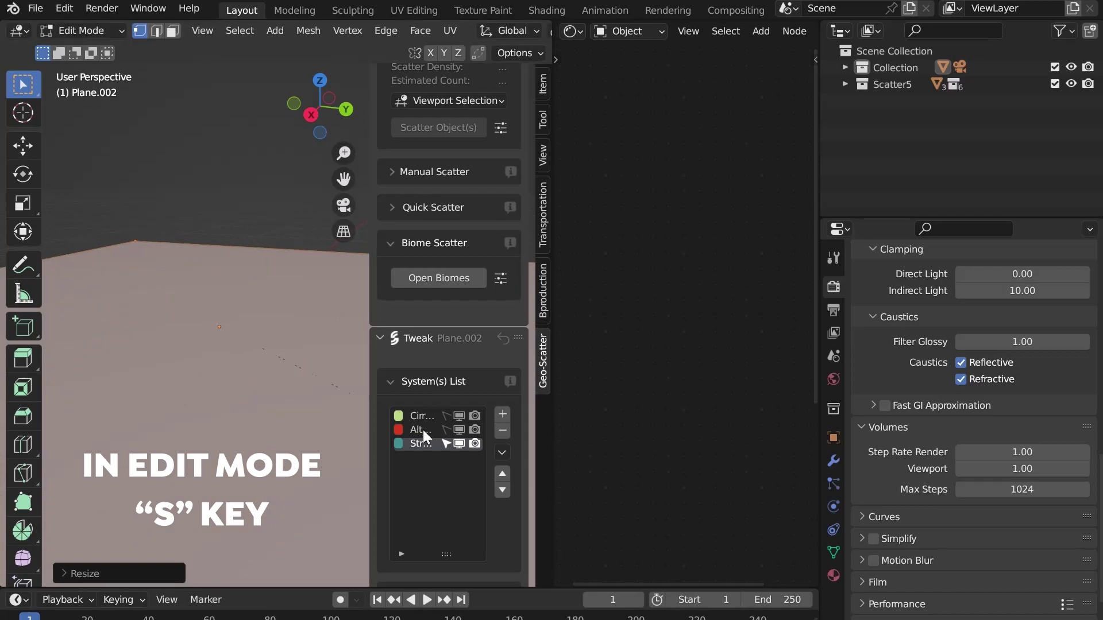
{"action": "key", "text": "ctrl+z"}
{"action": "key", "text": "s"}
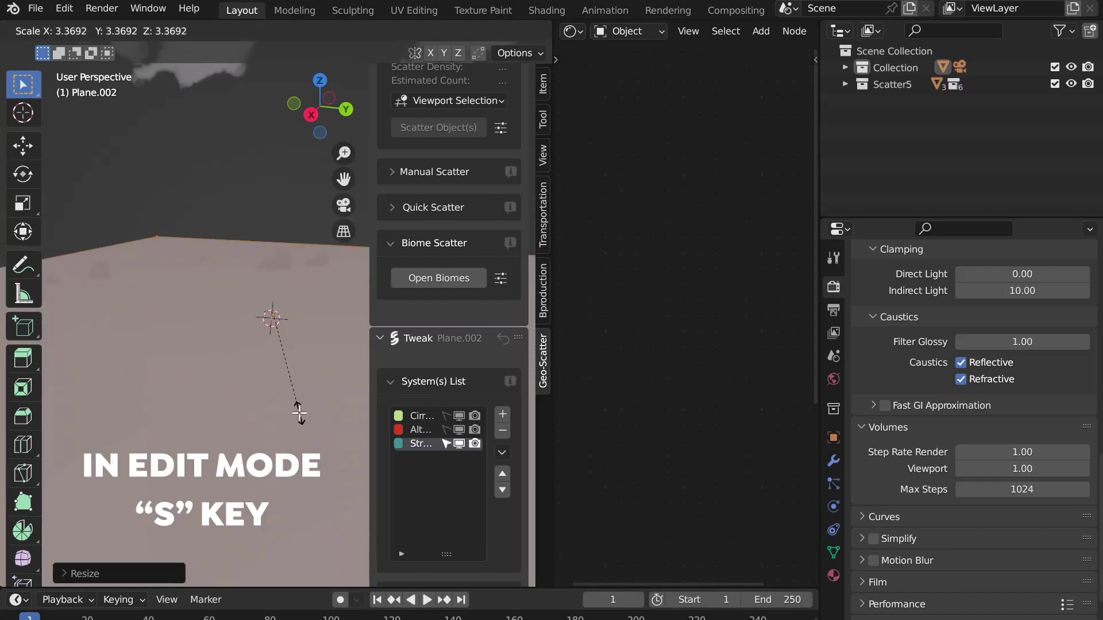
{"action": "left_click", "coordinate": [299, 413]}
{"action": "scroll", "coordinate": [251, 377], "scroll_direction": "down", "scroll_amount": 5}
{"action": "key", "text": "Tab"}
{"action": "middle_click_drag", "start_coordinate": [251, 357], "coordinate": [253, 316], "text": "shift"}
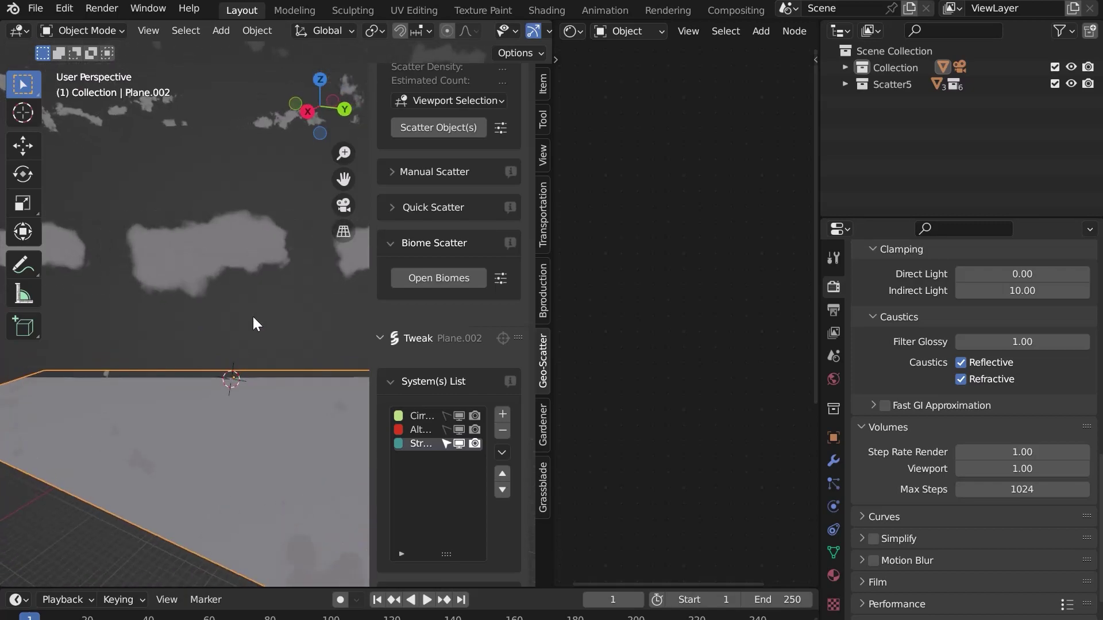
{"action": "left_click", "coordinate": [544, 84]}
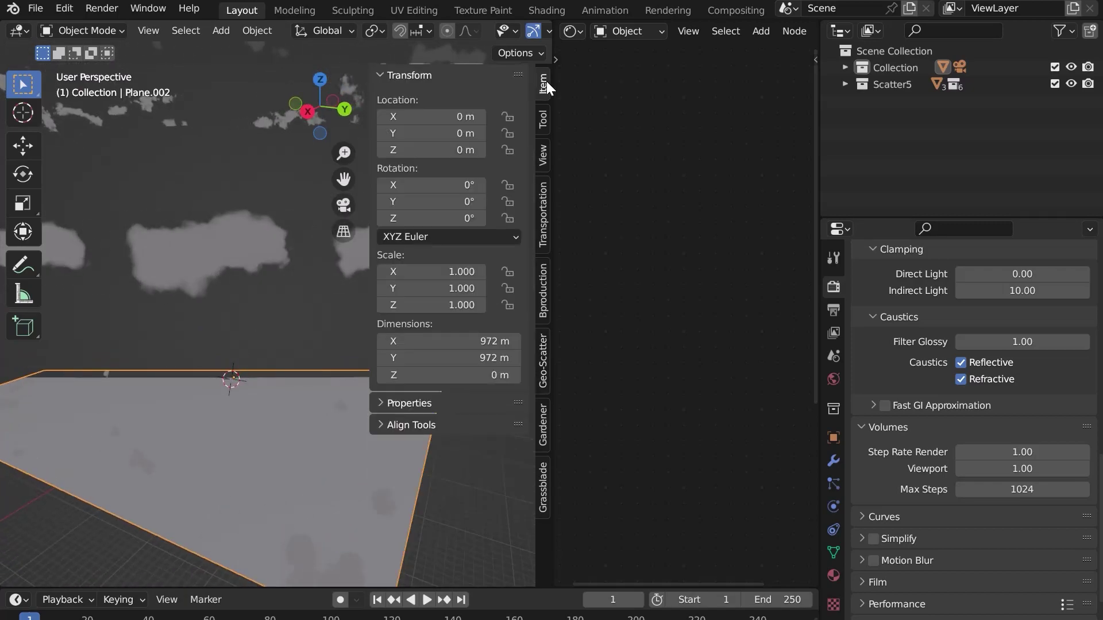
- Set the viewport's clip end distance to 8000 m and hide the sidebar
{"action": "left_click", "coordinate": [543, 154]}
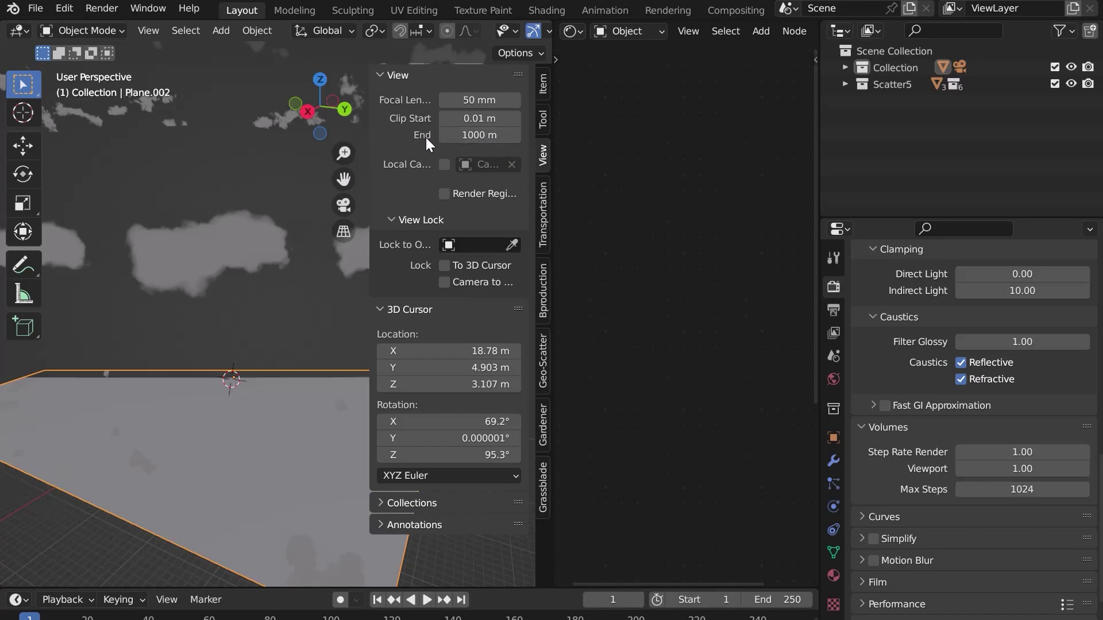
{"action": "left_click", "coordinate": [480, 136]}
{"action": "type", "text": "8000"}
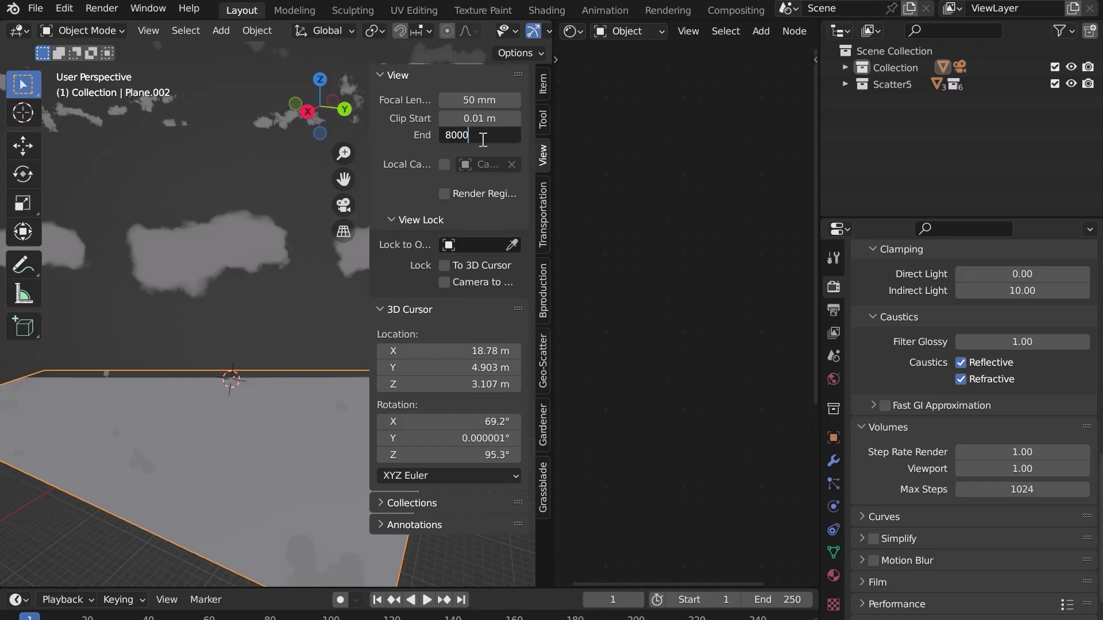
{"action": "key", "text": "Return"}
{"action": "key", "text": "n"}
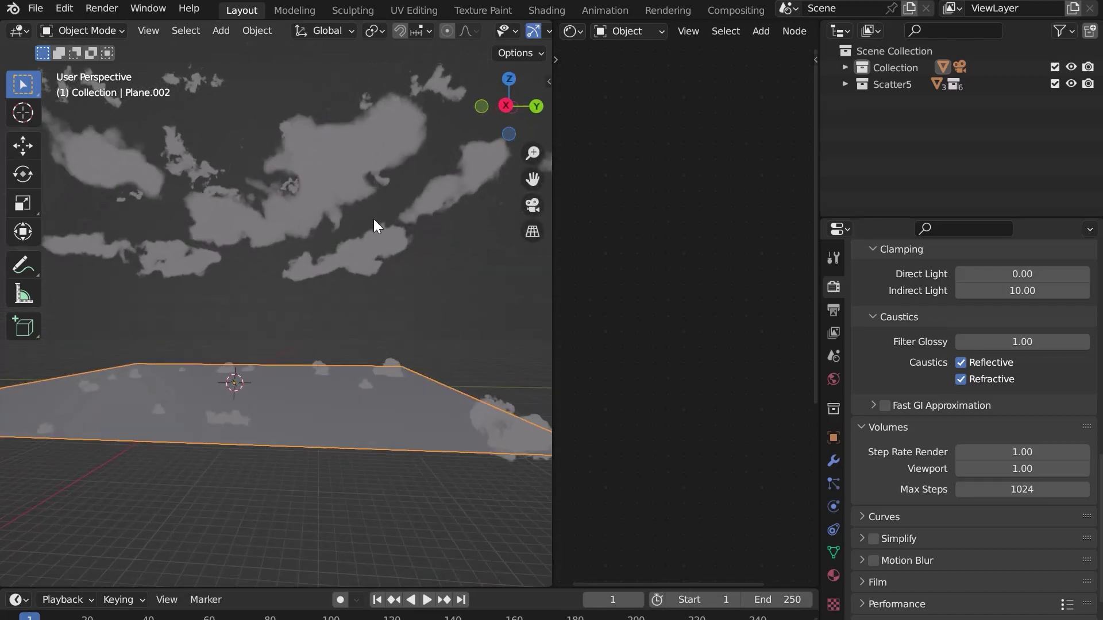
- Look through the camera and set its lens clip end to 8000 m
{"action": "middle_click_drag", "start_coordinate": [374, 221], "coordinate": [292, 230]}
{"action": "key", "text": "KP_0"}
{"action": "left_click", "coordinate": [318, 253]}
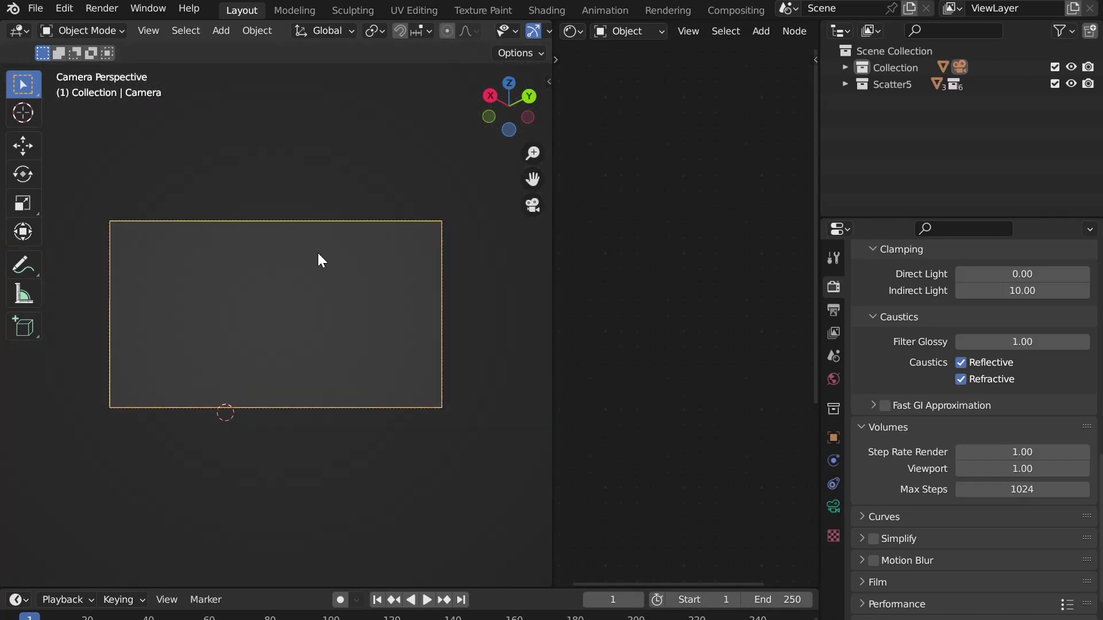
{"action": "scroll", "coordinate": [318, 253], "scroll_direction": "up", "scroll_amount": 1}
{"action": "middle_click_drag", "start_coordinate": [293, 367], "coordinate": [250, 347]}
{"action": "key", "text": "KP_0"}
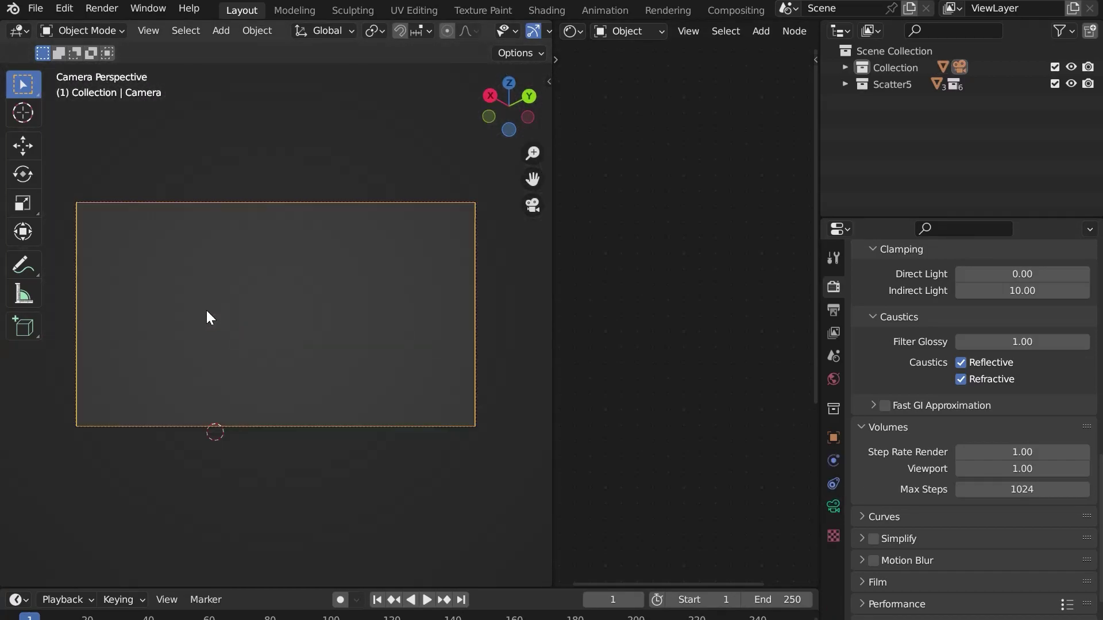
{"action": "left_click", "coordinate": [833, 507]}
{"action": "scroll", "coordinate": [953, 328], "scroll_direction": "up", "scroll_amount": 5}
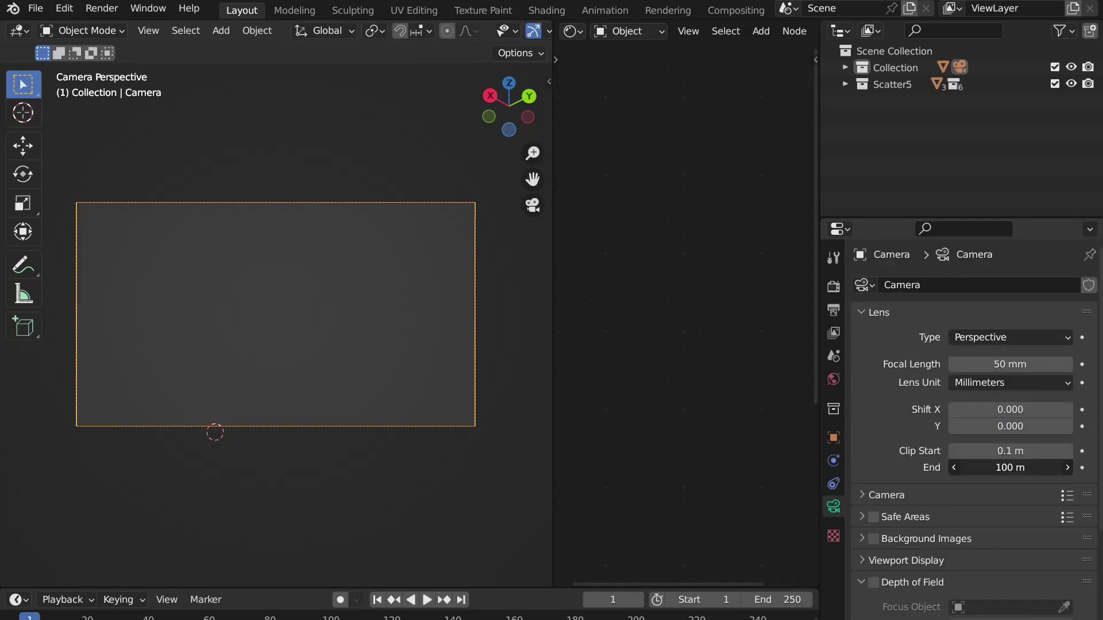
{"action": "left_click", "coordinate": [993, 468]}
{"action": "type", "text": "8000"}
{"action": "key", "text": "Return"}
{"action": "key", "text": "g"}
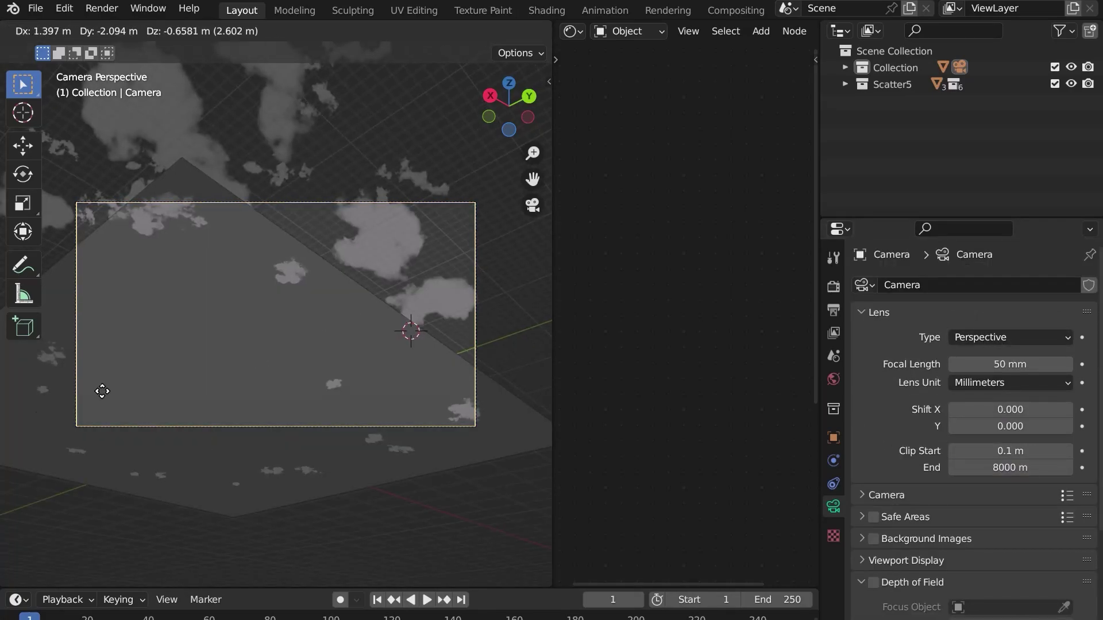
{"action": "right_click", "coordinate": [276, 537]}
- Disable all ray visibility options of the plane, from Camera through Shadow
{"action": "left_click", "coordinate": [296, 409]}
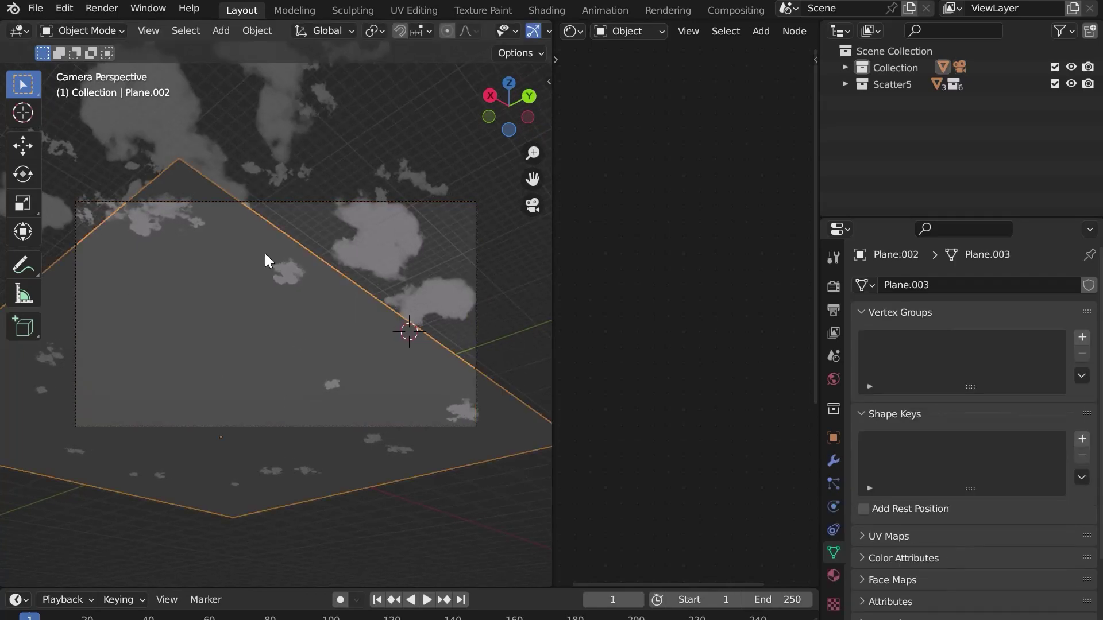
{"action": "left_click", "coordinate": [833, 438]}
{"action": "scroll", "coordinate": [966, 428], "scroll_direction": "down", "scroll_amount": 5}
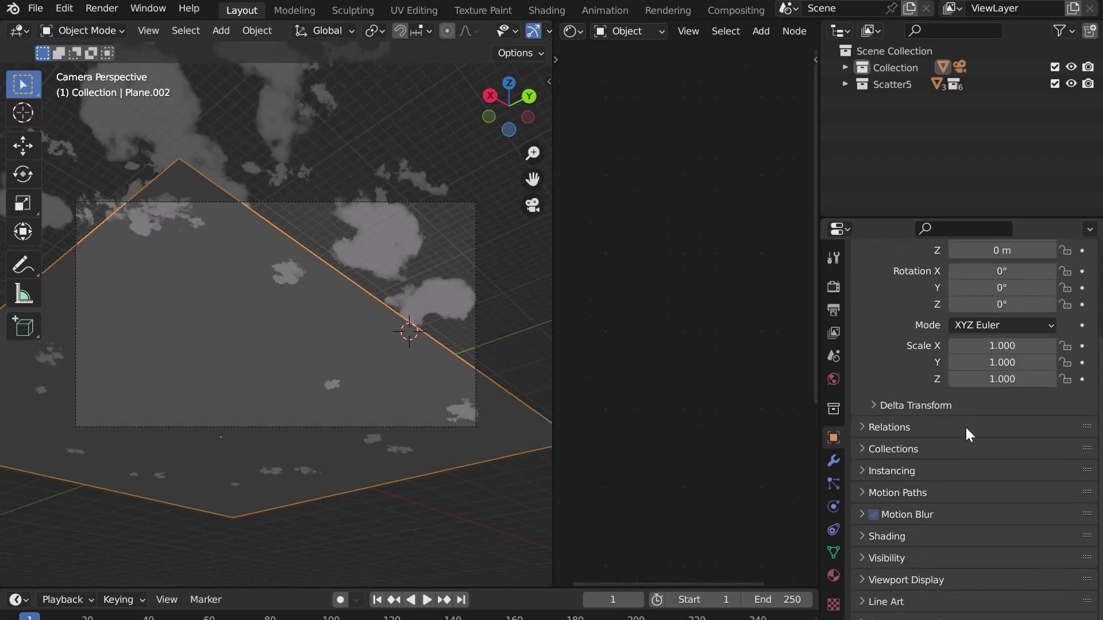
{"action": "left_click", "coordinate": [908, 553]}
{"action": "scroll", "coordinate": [912, 542], "scroll_direction": "down", "scroll_amount": 6}
{"action": "left_click_drag", "start_coordinate": [960, 506], "coordinate": [965, 612]}
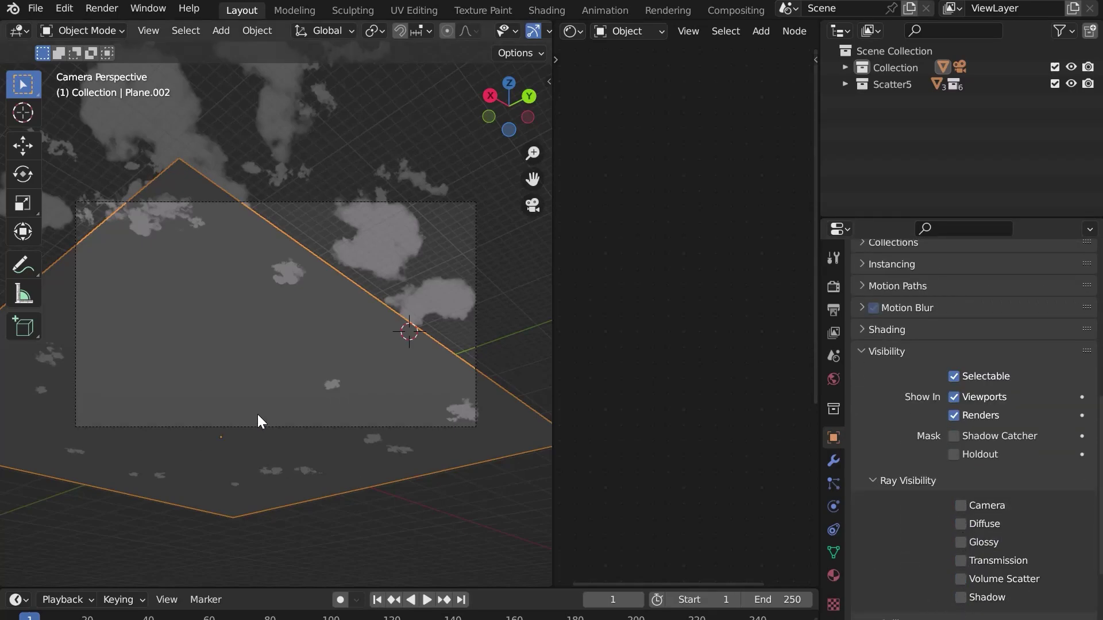
- Show the scene in rendered shading and lower the sky texture's sun elevation to 1°
{"action": "key", "text": "z"}
{"action": "left_click", "coordinate": [281, 313]}
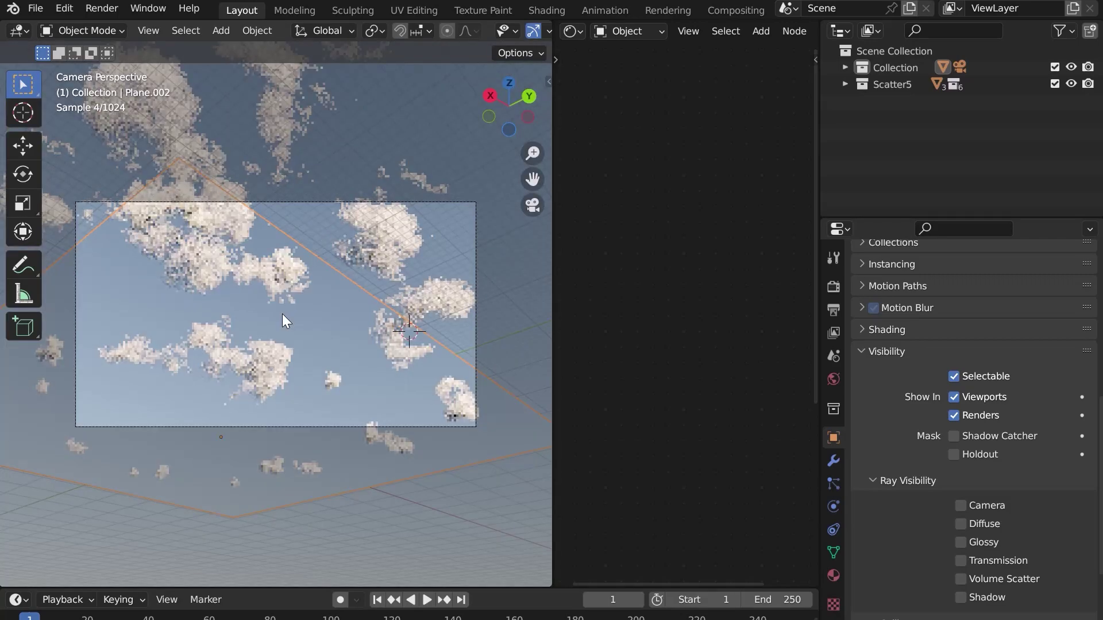
{"action": "left_click", "coordinate": [834, 379]}
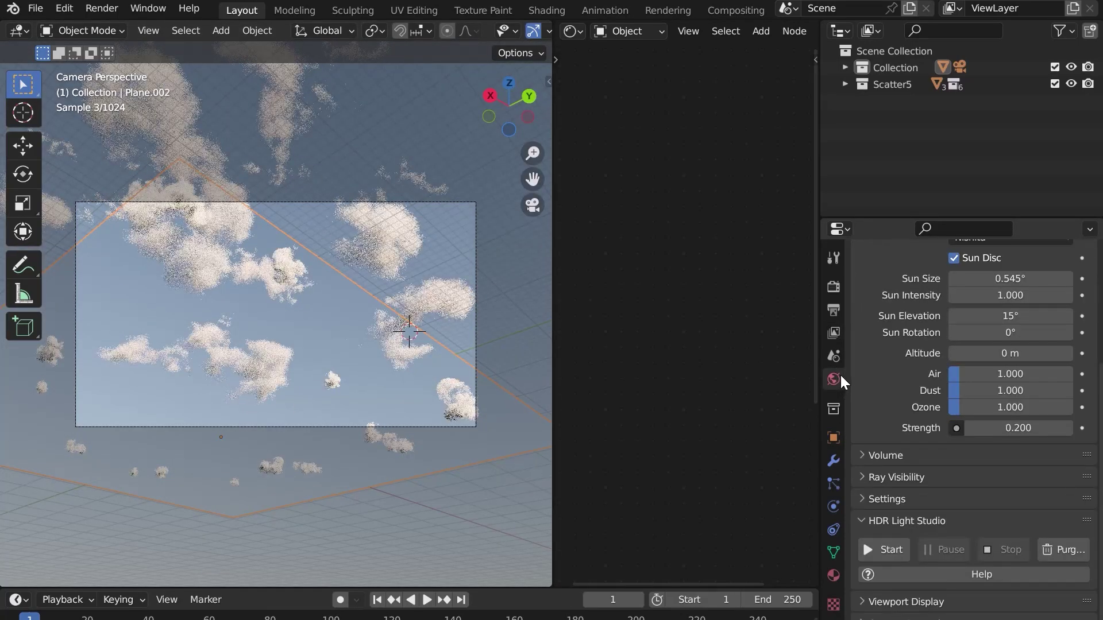
{"action": "left_click_drag", "start_coordinate": [1000, 320], "coordinate": [921, 320]}
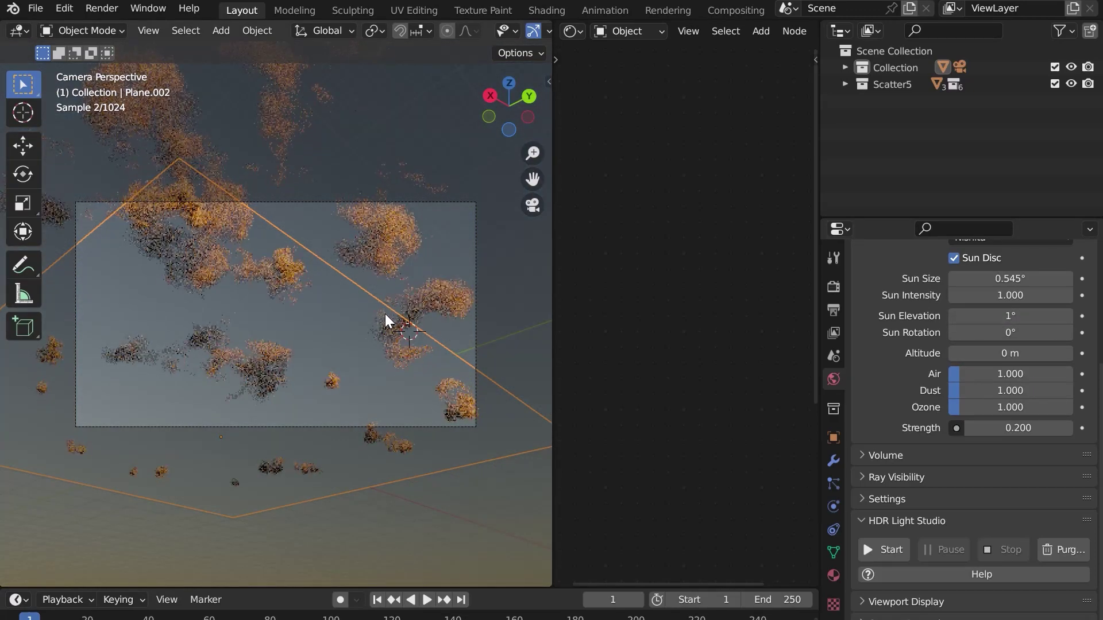
- Set the maximum volume light bounces to 10 in the render settings
{"action": "left_click", "coordinate": [833, 286]}
{"action": "scroll", "coordinate": [1010, 459], "scroll_direction": "down", "scroll_amount": 6}
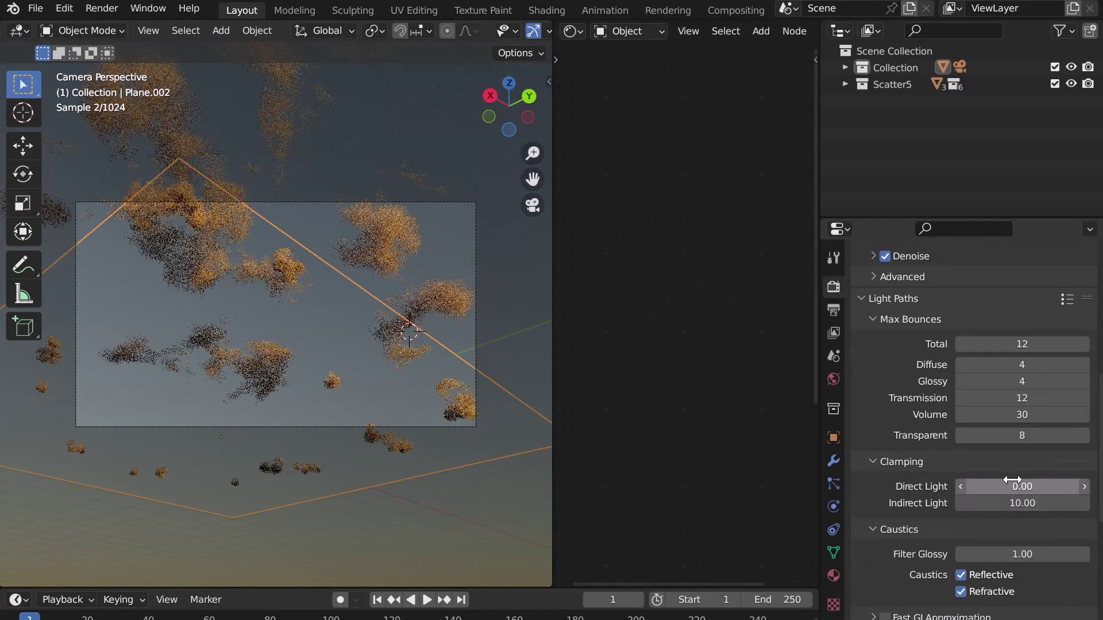
{"action": "left_click", "coordinate": [1009, 420]}
{"action": "type", "text": "10"}
{"action": "key", "text": "Return"}
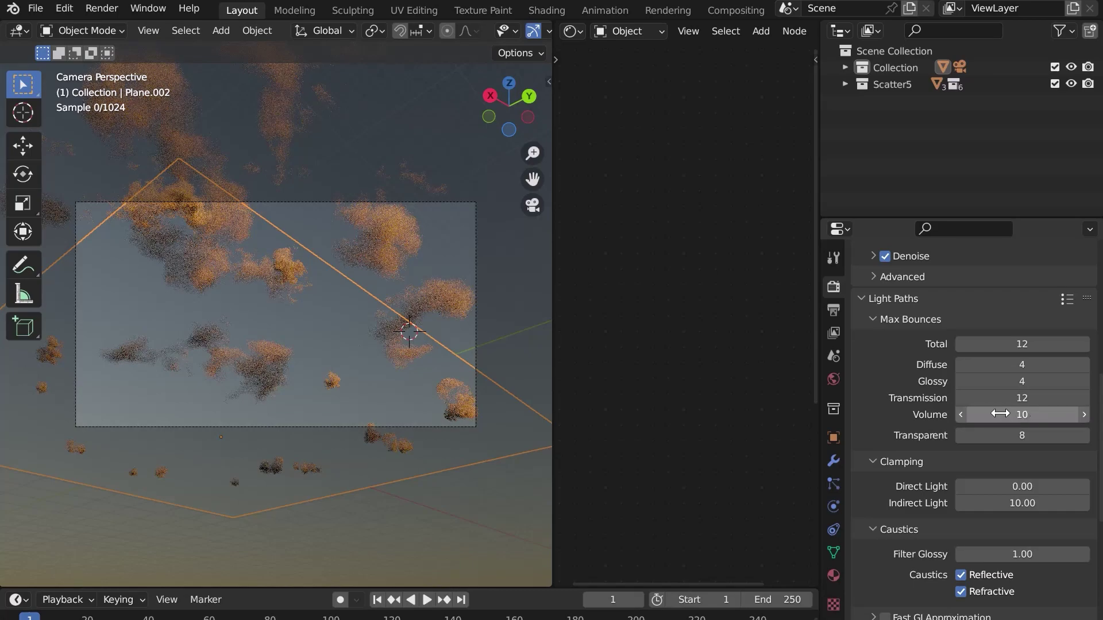
- Set the max steps for volume rendering to 3
{"action": "scroll", "coordinate": [988, 419], "scroll_direction": "down", "scroll_amount": 5}
{"action": "left_click", "coordinate": [1022, 540]}
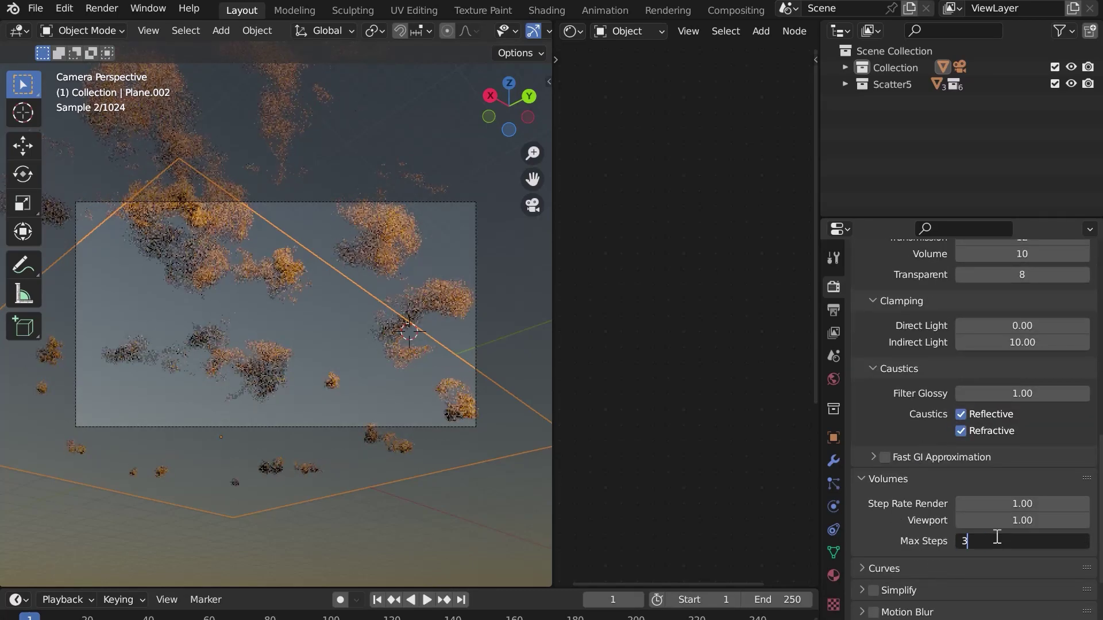
{"action": "type", "text": "3"}
{"action": "key", "text": "Return"}
- Scale the plane's mesh by about 1.7 in Edit Mode and view the clouds from below
{"action": "middle_click_drag", "start_coordinate": [269, 327], "coordinate": [295, 430]}
{"action": "key", "text": "Tab"}
{"action": "key", "text": "s"}
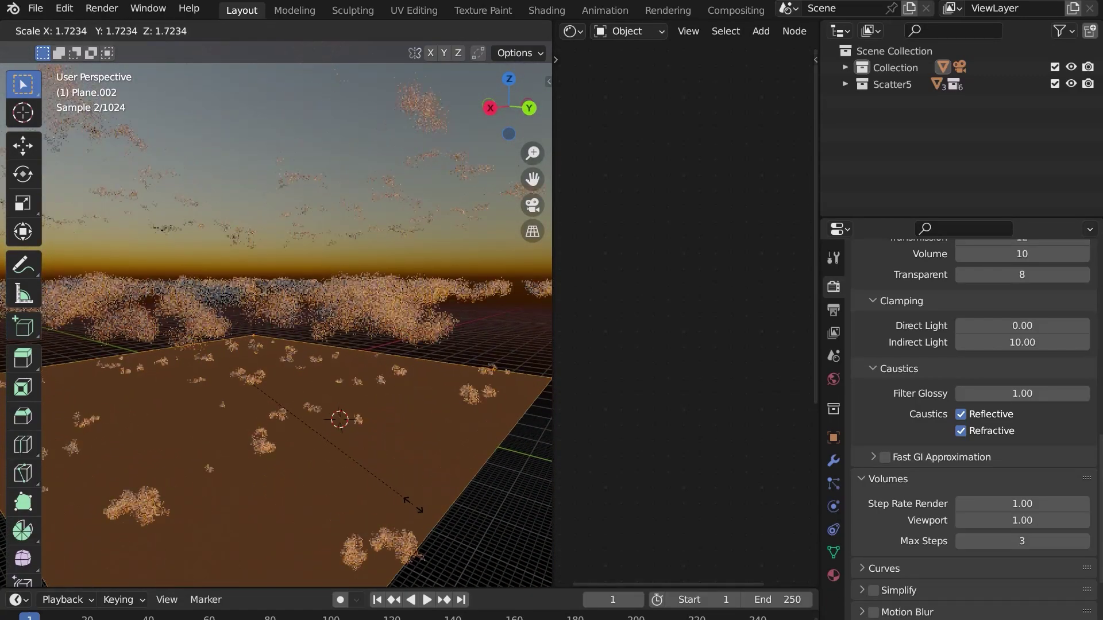
{"action": "left_click", "coordinate": [414, 500]}
{"action": "middle_click_drag", "start_coordinate": [339, 459], "coordinate": [336, 390]}
{"action": "key", "text": "Tab"}
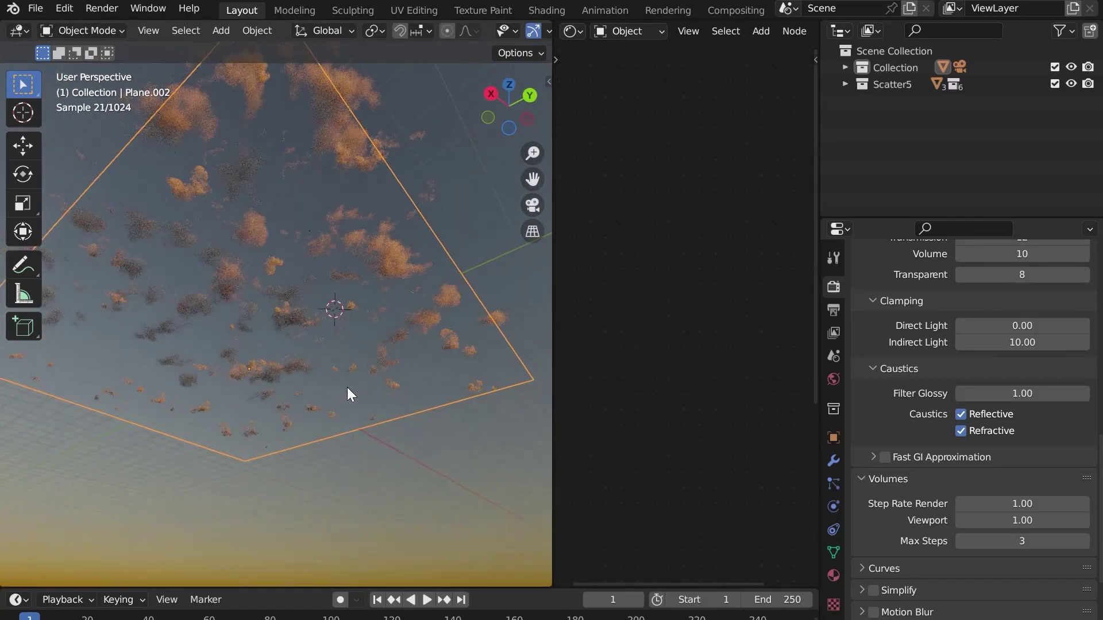
- Increase the density of the Geo-Scatter Cirr… cloud system by multiplying its instances per square metre by 2 twice
{"action": "key", "text": "n"}
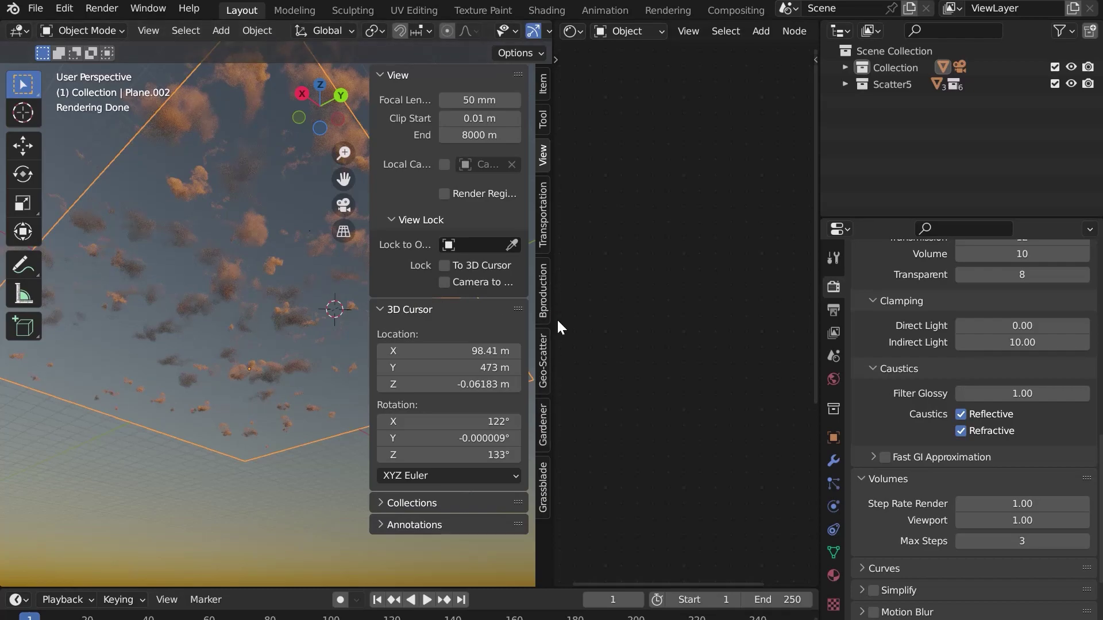
{"action": "left_click", "coordinate": [543, 361]}
{"action": "scroll", "coordinate": [448, 356], "scroll_direction": "down", "scroll_amount": 6}
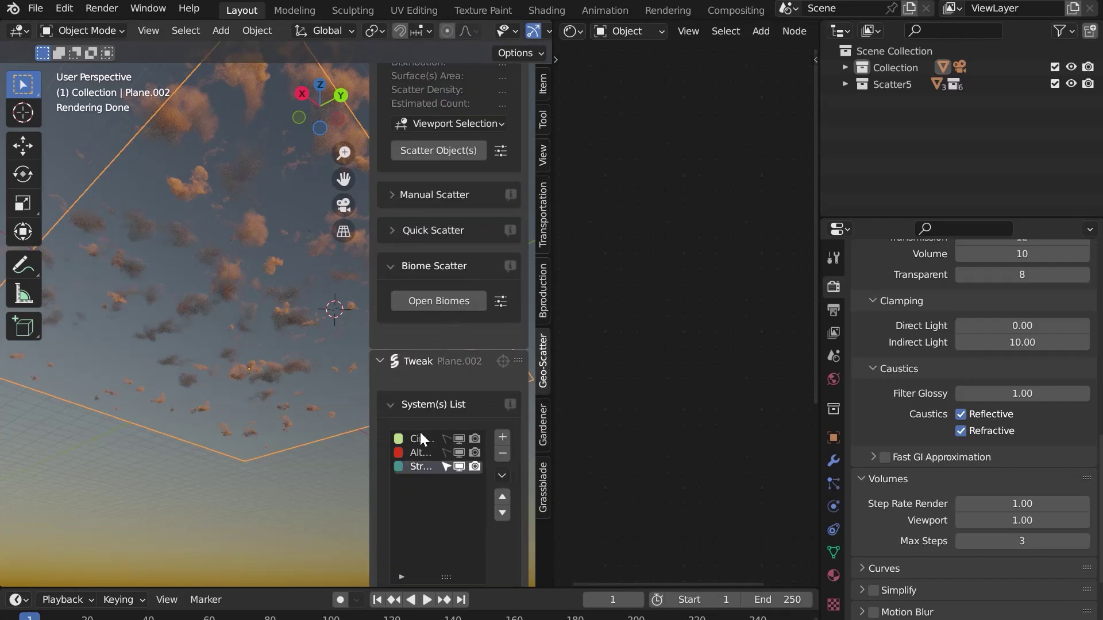
{"action": "left_click", "coordinate": [426, 440]}
{"action": "scroll", "coordinate": [425, 425], "scroll_direction": "down", "scroll_amount": 8}
{"action": "left_click", "coordinate": [422, 405]}
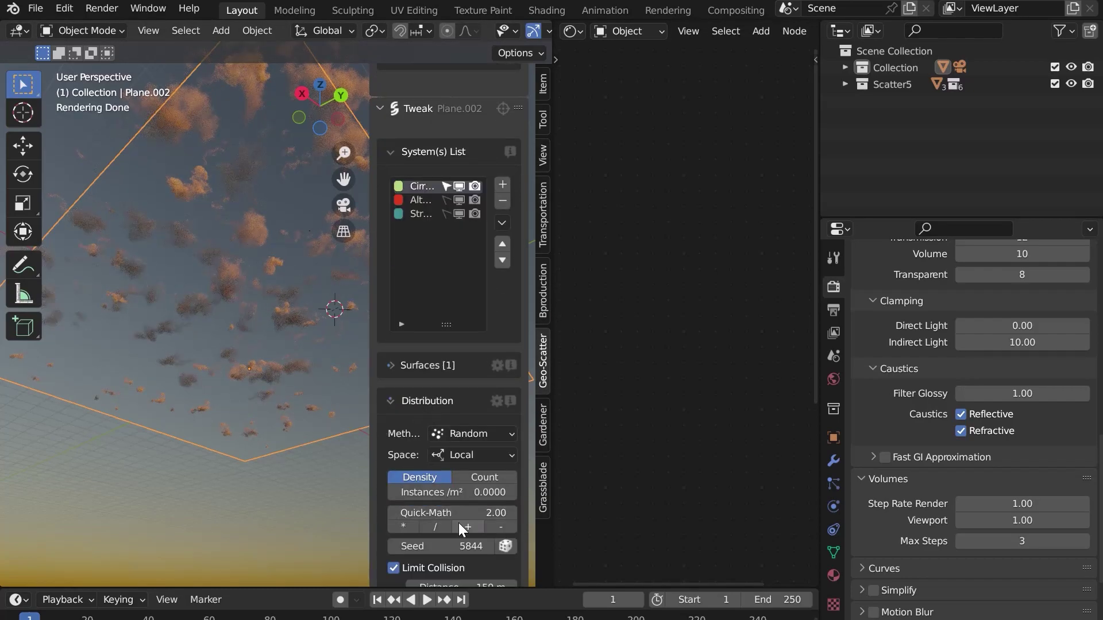
{"action": "left_click", "coordinate": [412, 527]}
{"action": "left_click", "coordinate": [411, 527]}
- Multiply the Alt… cloud system's density by 2, and raise the Str… system's density to 0.000078 instances with the same multiplier
{"action": "left_click", "coordinate": [422, 200]}
{"action": "left_click", "coordinate": [412, 523]}
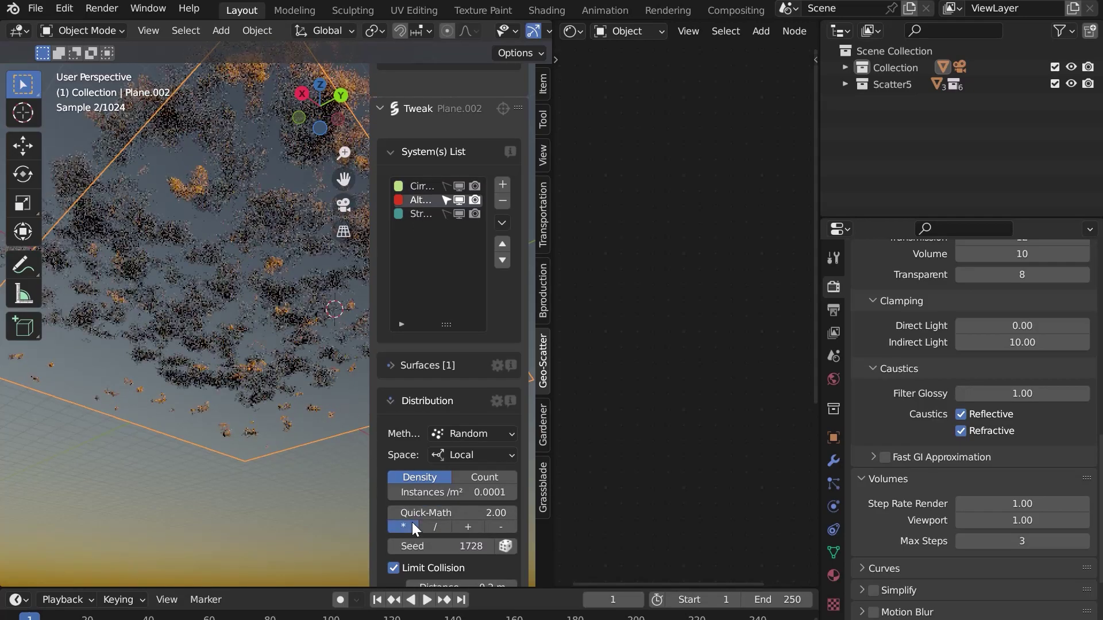
{"action": "left_click", "coordinate": [419, 214]}
{"action": "left_click", "coordinate": [433, 524]}
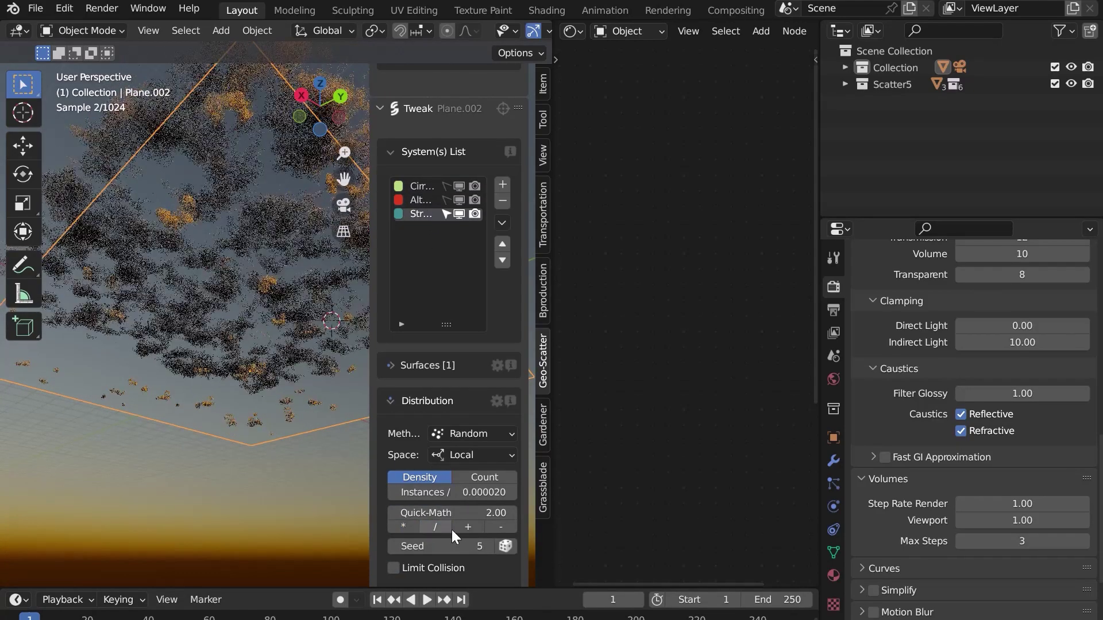
{"action": "left_click", "coordinate": [410, 525]}
{"action": "left_click", "coordinate": [412, 526]}
- Set the Str… cloud system's default scale factor to 3 on X, Y and Z and view the enlarged clouds
{"action": "scroll", "coordinate": [439, 477], "scroll_direction": "down", "scroll_amount": 10}
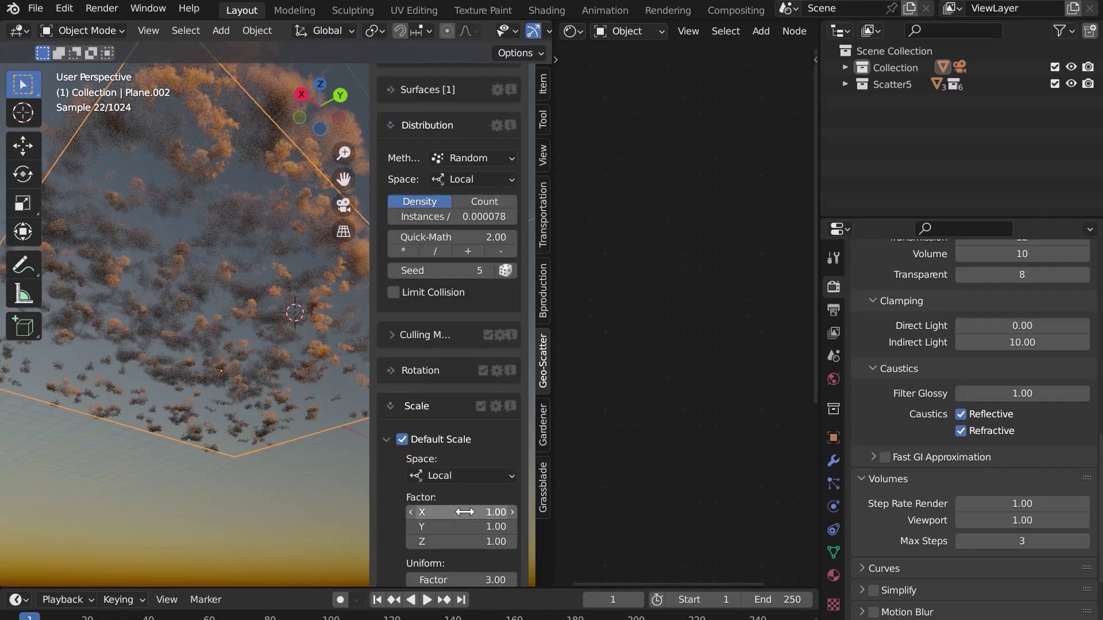
{"action": "left_click_drag", "start_coordinate": [464, 512], "coordinate": [465, 542]}
{"action": "type", "text": "3"}
{"action": "key", "text": "Return"}
{"action": "middle_click_drag", "start_coordinate": [234, 267], "coordinate": [309, 281], "text": "shift"}
{"action": "key", "text": "n"}
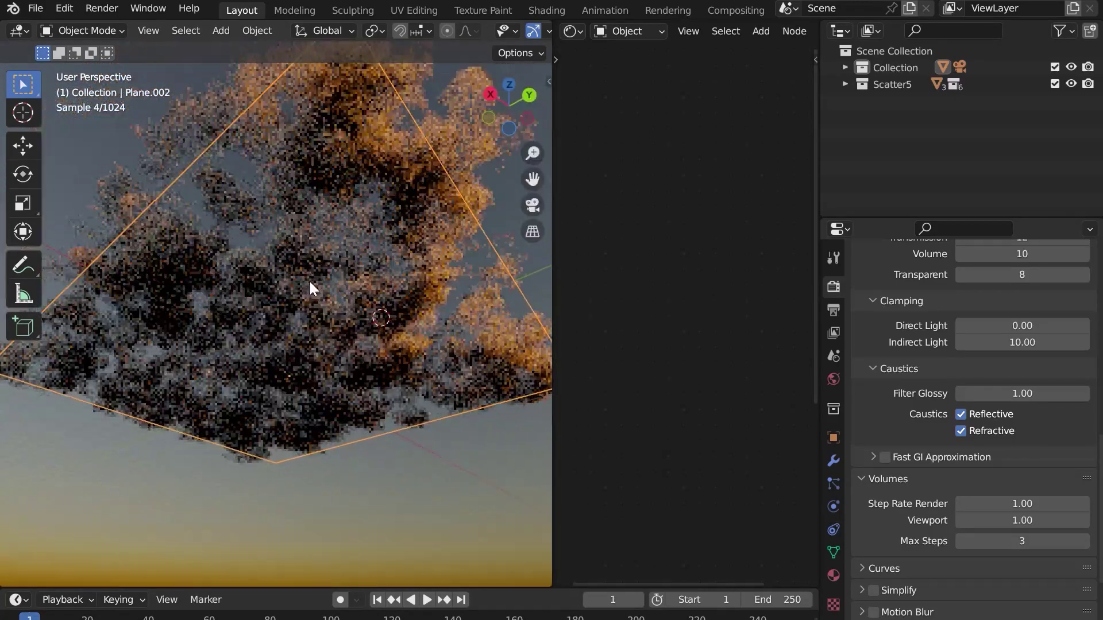
- Set the maximum volume light bounces to 3 in the render settings
{"action": "scroll", "coordinate": [1022, 381], "scroll_direction": "up", "scroll_amount": 4}
{"action": "left_click", "coordinate": [1034, 346]}
{"action": "type", "text": "3"}
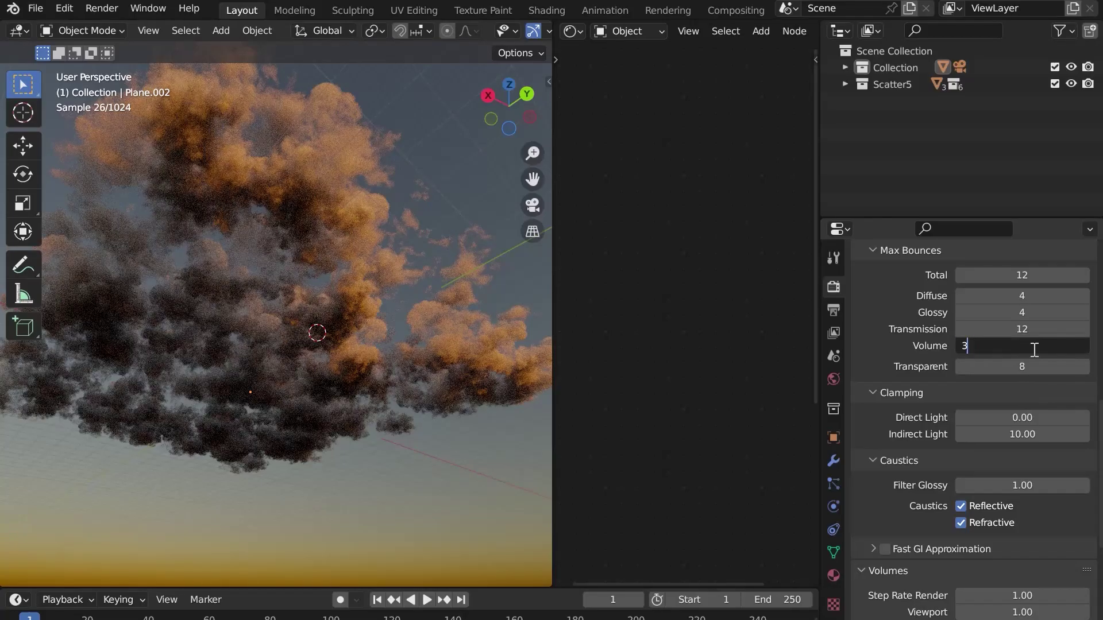
{"action": "key", "text": "Return"}
- Set the max steps for volume rendering to 30
{"action": "scroll", "coordinate": [1022, 436], "scroll_direction": "down", "scroll_amount": 4}
{"action": "left_click", "coordinate": [1025, 466]}
{"action": "type", "text": "30"}
{"action": "key", "text": "Return"}
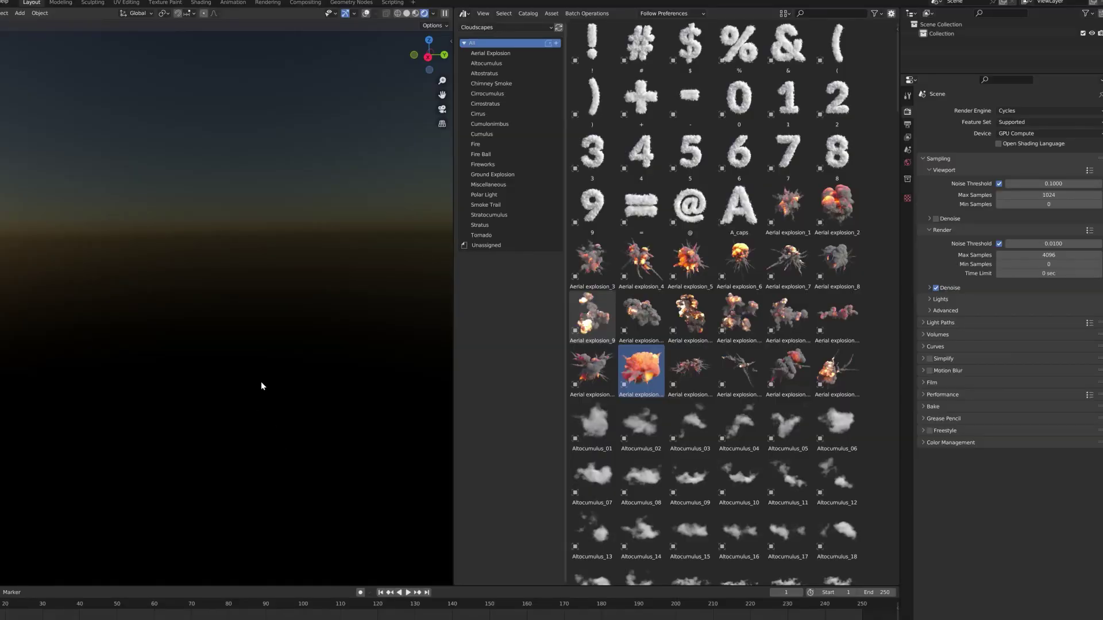
- Look through the CloudScapes asset catalogs, including Aerial Explosion, Fire, Fireworks, Ground Explosion, Miscellaneous, Polar Light and Tornado
{"action": "left_click", "coordinate": [492, 52]}
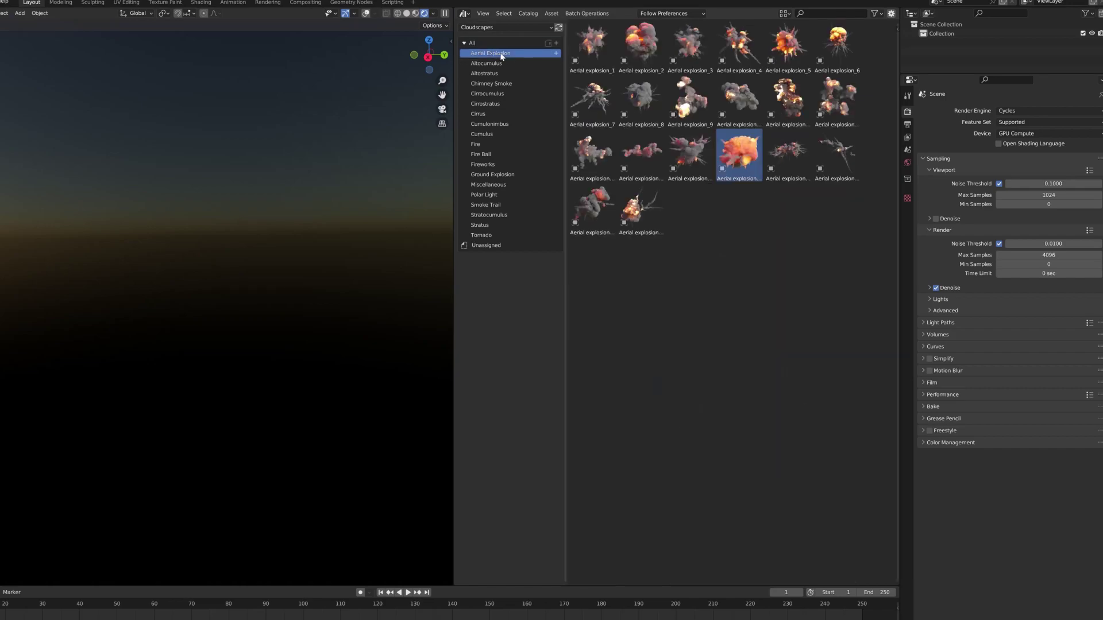
{"action": "left_click", "coordinate": [512, 85]}
{"action": "left_click", "coordinate": [494, 144]}
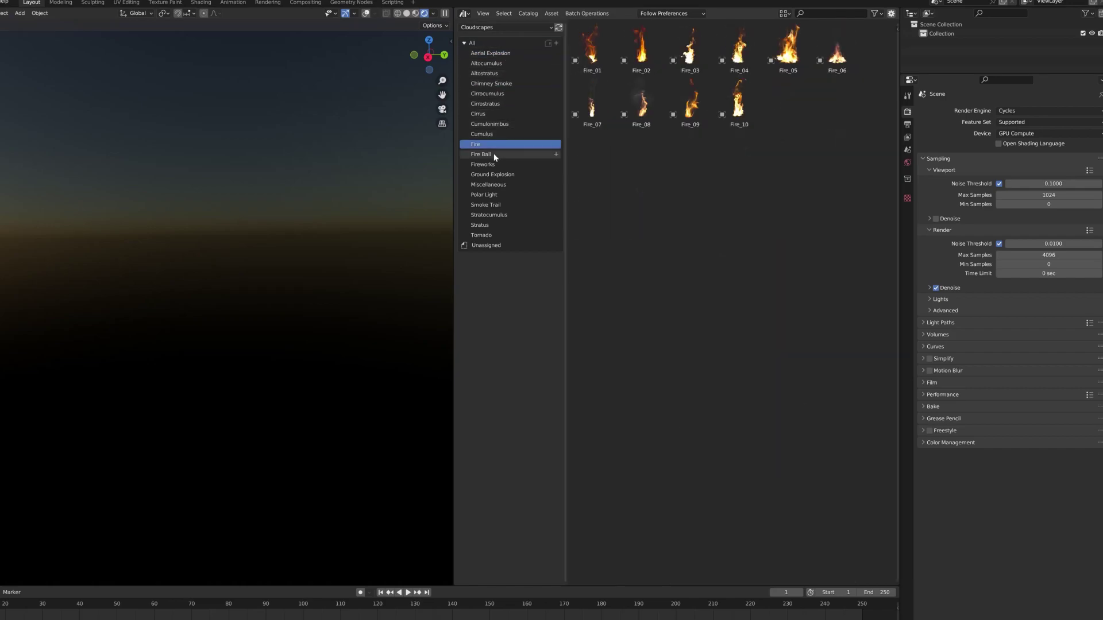
{"action": "left_click", "coordinate": [496, 164]}
{"action": "left_click", "coordinate": [504, 175]}
{"action": "left_click", "coordinate": [502, 184]}
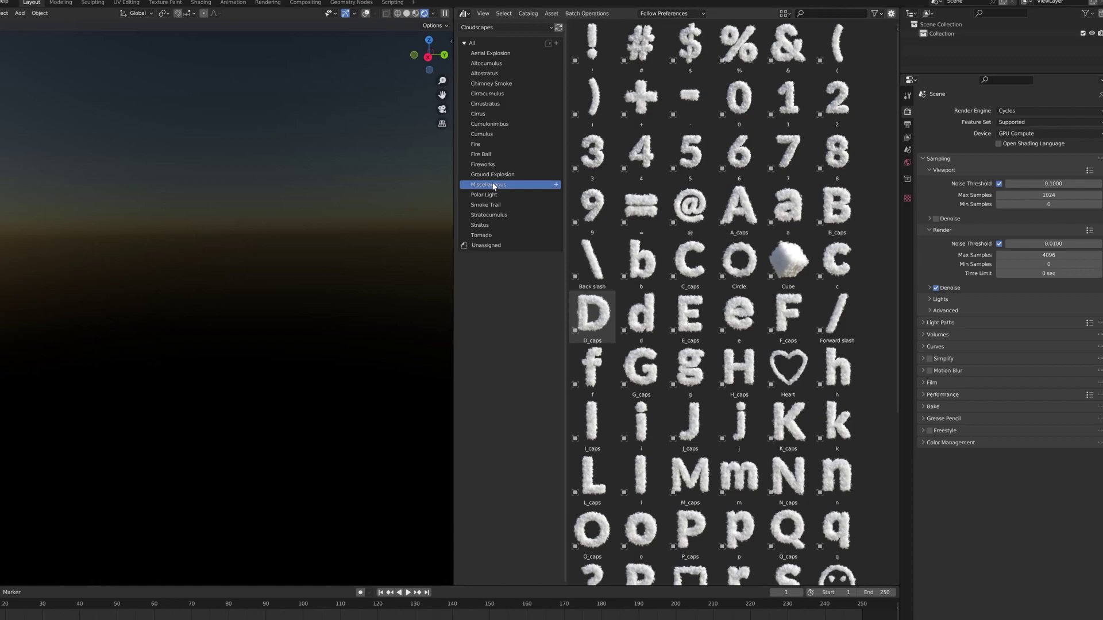
{"action": "left_click", "coordinate": [494, 194]}
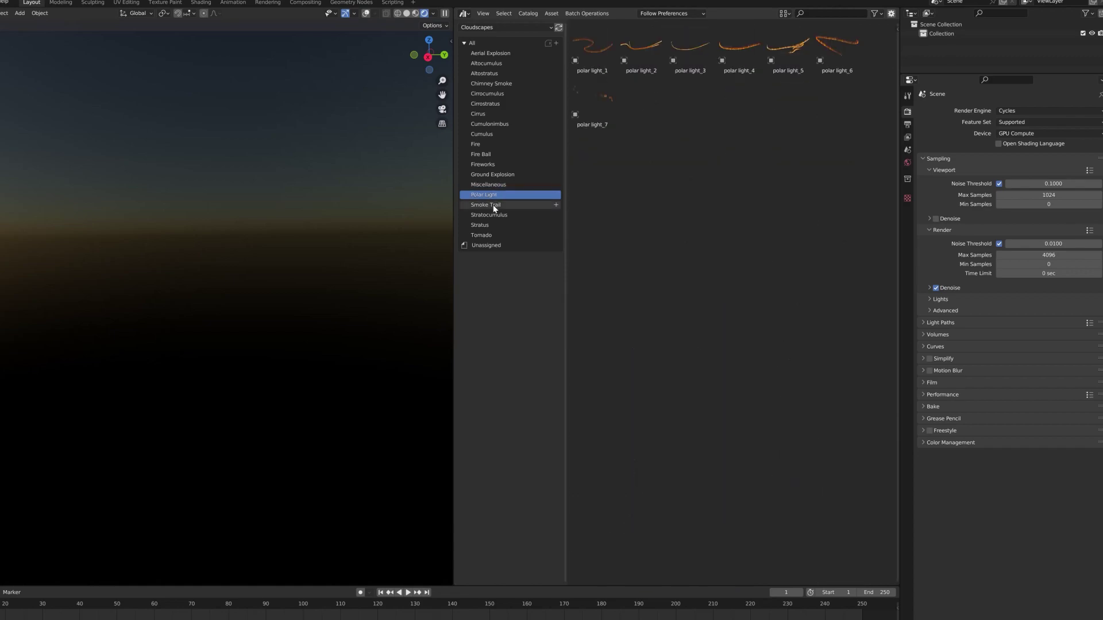
{"action": "left_click", "coordinate": [494, 235]}
- Add Aerial explosion_9 to the scene and open a Shader Editor in a new area beneath the asset browser
{"action": "left_click", "coordinate": [490, 53]}
{"action": "left_click_drag", "start_coordinate": [690, 101], "coordinate": [186, 377]}
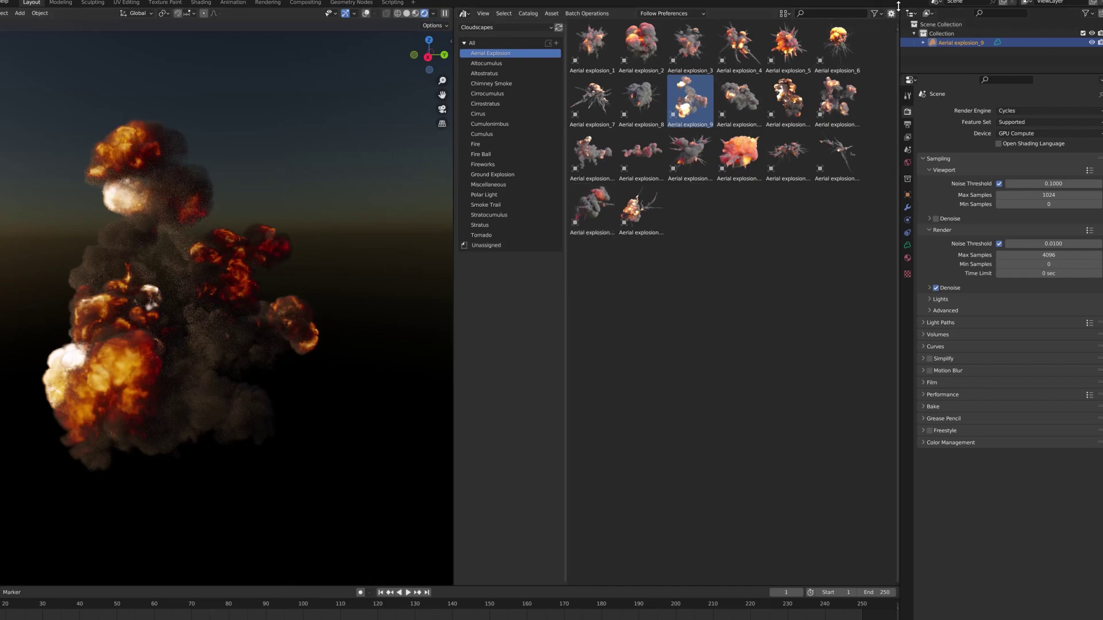
{"action": "left_click_drag", "start_coordinate": [456, 9], "coordinate": [505, 289]}
{"action": "left_click", "coordinate": [465, 296]}
{"action": "left_click", "coordinate": [488, 382]}
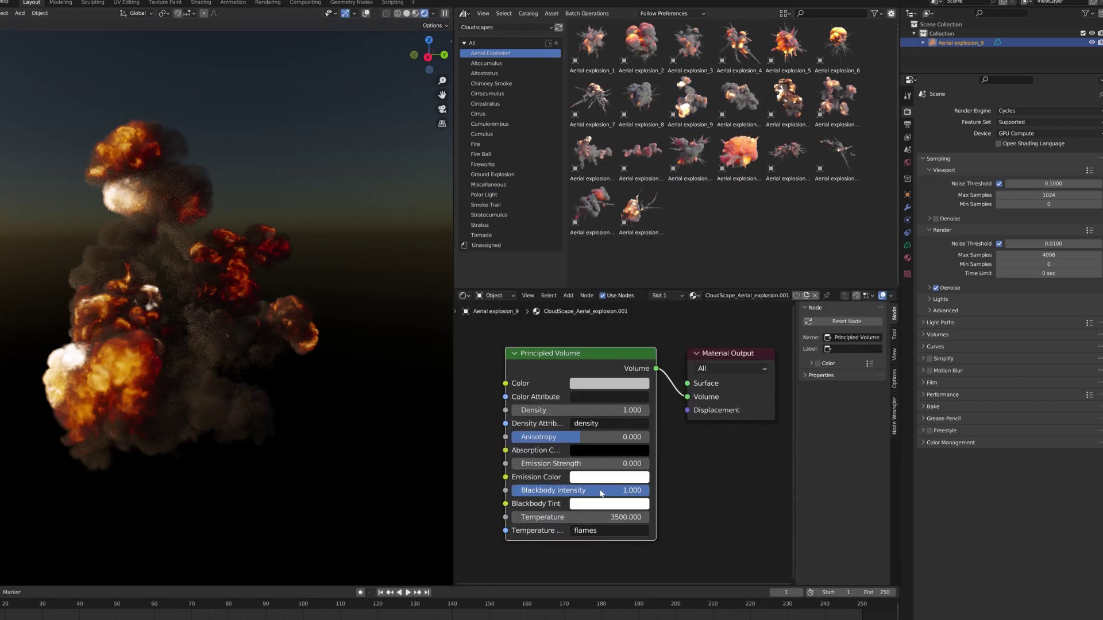
- Try out the Blackbody Intensity and Blackbody Tint settings of the explosion's Principled Volume shader
{"action": "left_click_drag", "start_coordinate": [601, 491], "coordinate": [648, 491]}
{"action": "left_click", "coordinate": [569, 502]}
{"action": "mouse_move", "coordinate": [603, 379]}
{"action": "left_mouse_down"}
{"action": "mouse_move", "coordinate": [586, 356]}
{"action": "mouse_move", "coordinate": [592, 405]}
{"action": "mouse_move", "coordinate": [651, 410]}
{"action": "mouse_move", "coordinate": [621, 375]}
{"action": "left_mouse_up"}
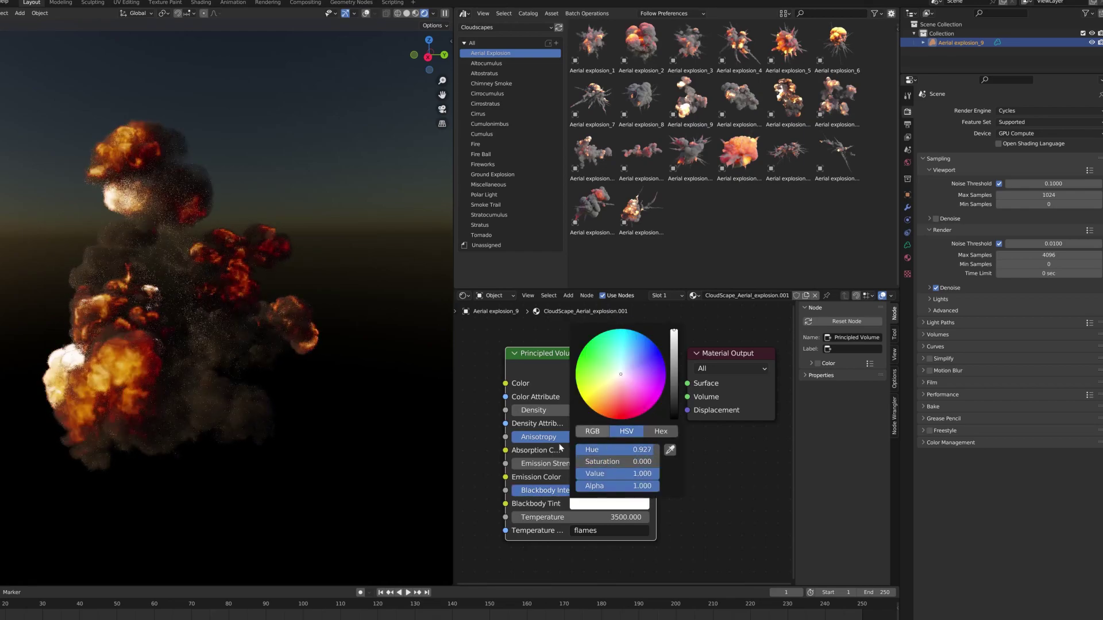
{"action": "left_click", "coordinate": [550, 519]}
{"action": "left_click", "coordinate": [421, 507]}
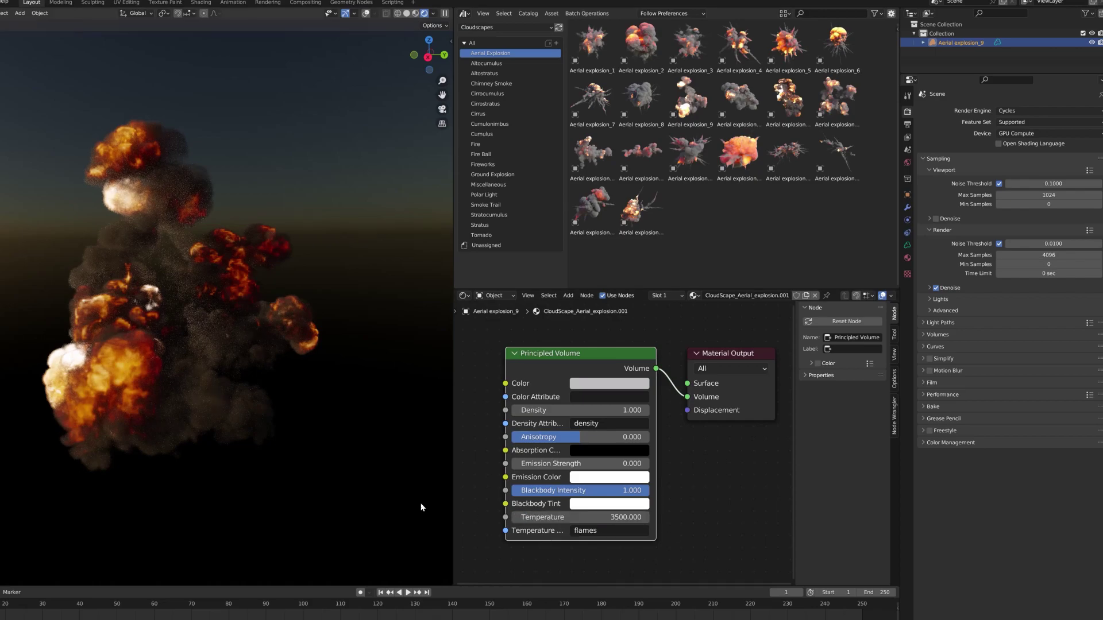
- Set the explosion's Principled Volume Temperature to 1500
{"action": "left_click", "coordinate": [593, 519]}
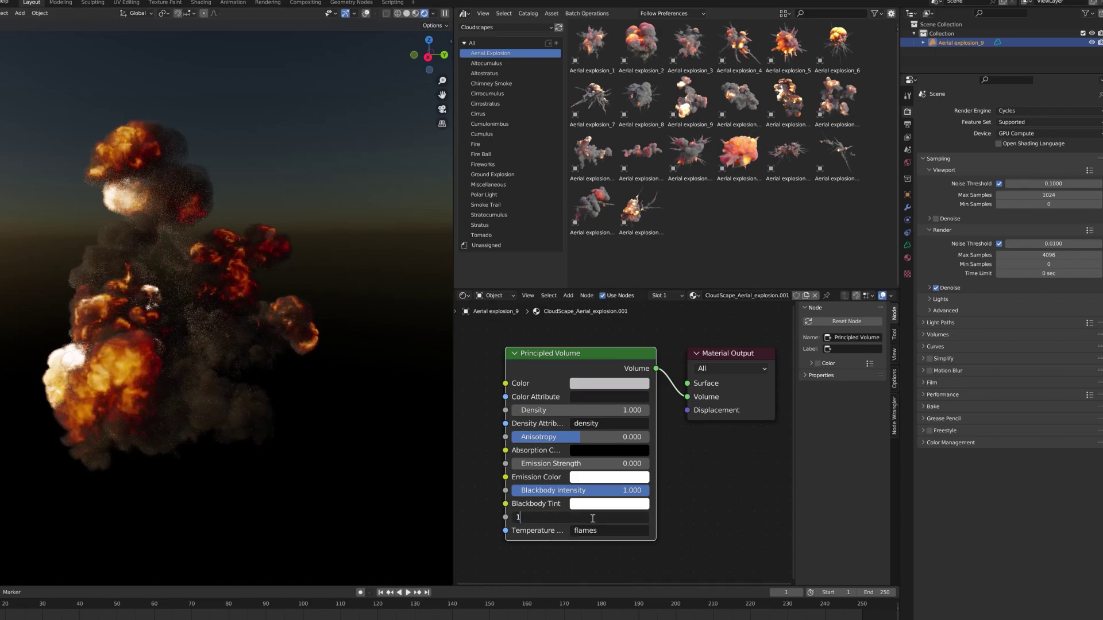
{"action": "key", "text": "Return"}
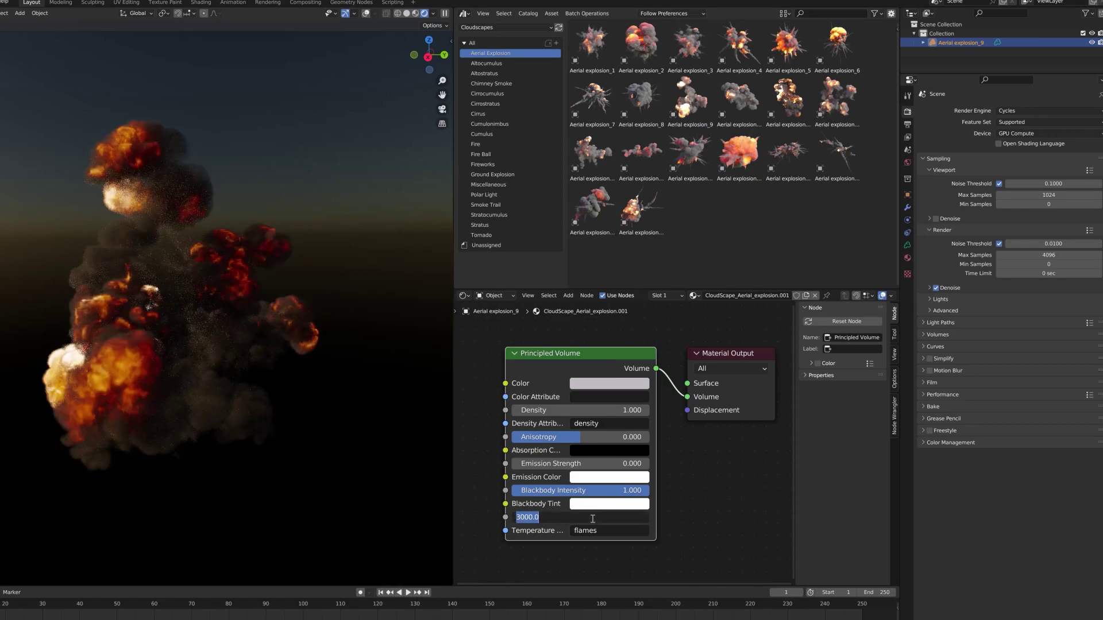
{"action": "left_click", "coordinate": [591, 518]}
{"action": "type", "text": "1500"}
{"action": "key", "text": "Return"}
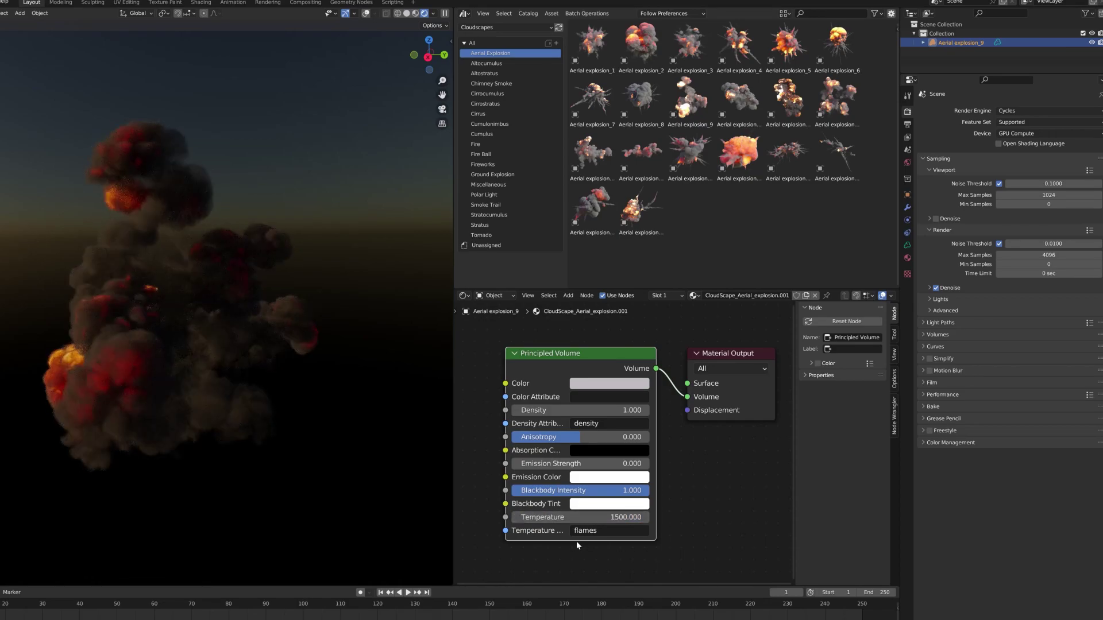
- Try a volume density of 0.1 on the explosion and settle on a density of 0.5
{"action": "left_click", "coordinate": [611, 410]}
{"action": "type", "text": "0.1"}
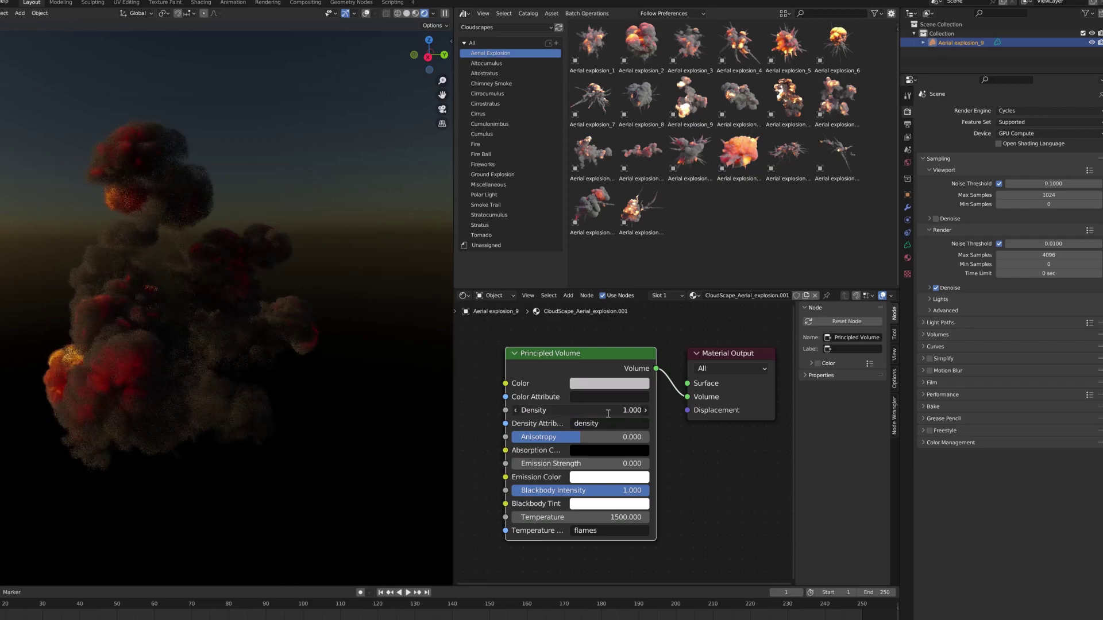
{"action": "key", "text": "Return"}
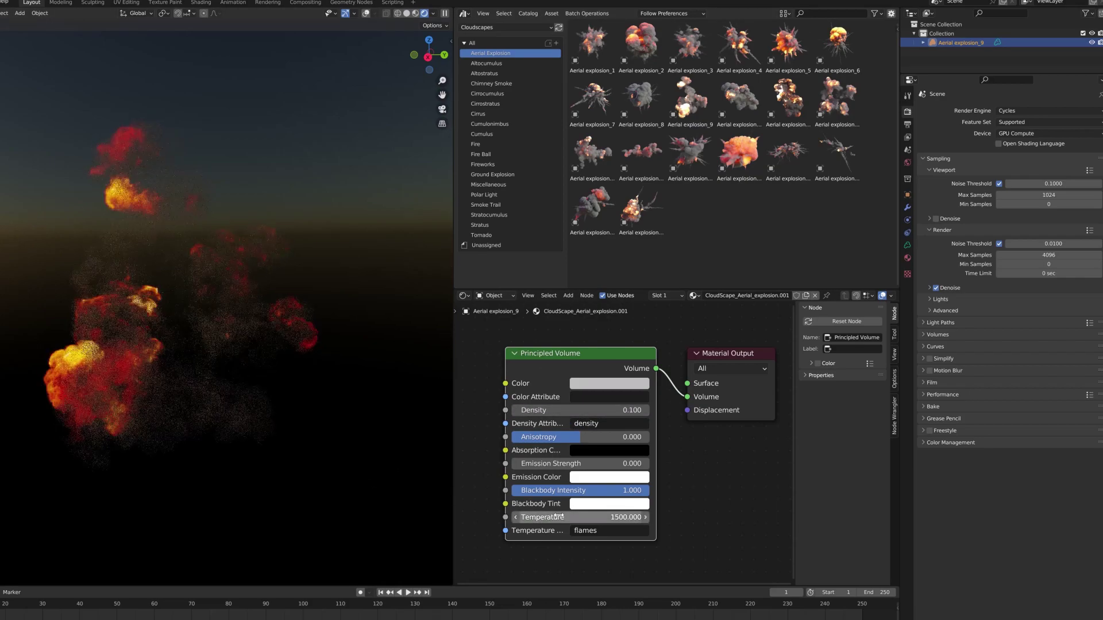
{"action": "left_click", "coordinate": [604, 410]}
{"action": "type", "text": "0.5"}
{"action": "key", "text": "Return"}
- Try other volume colors and a reduced Blackbody Intensity on the explosion, returning the intensity to 1
{"action": "left_click", "coordinate": [609, 385]}
{"action": "left_click_drag", "start_coordinate": [629, 265], "coordinate": [621, 255]}
{"action": "left_click_drag", "start_coordinate": [601, 293], "coordinate": [621, 255]}
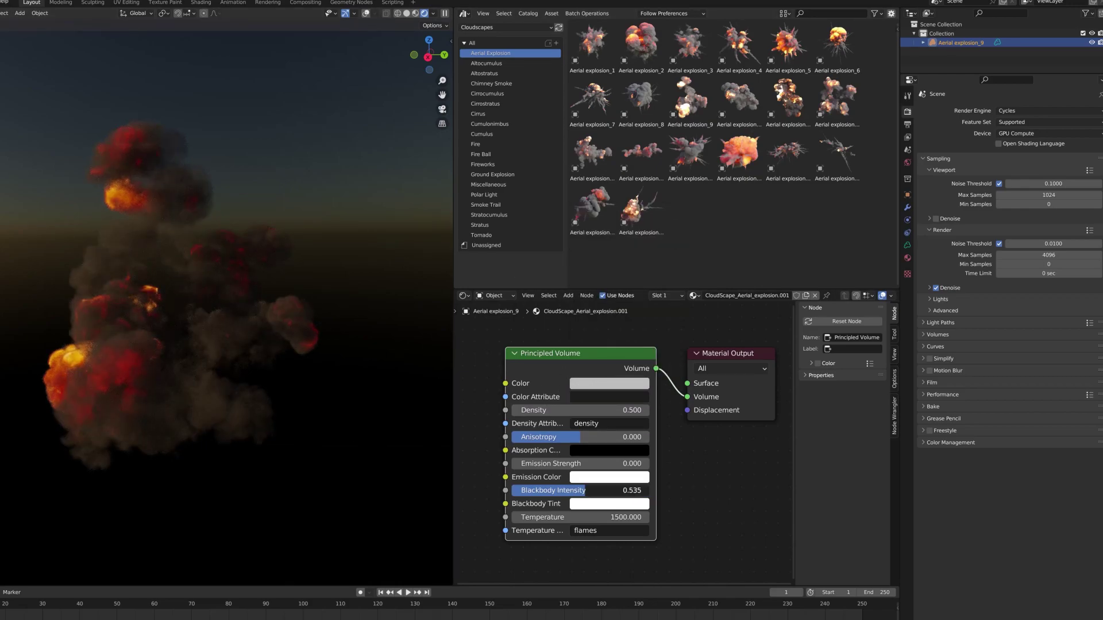
{"action": "left_click_drag", "start_coordinate": [585, 491], "coordinate": [649, 490]}
- Try a red Blackbody Tint on the explosion and settle on blue-violet
{"action": "left_click", "coordinate": [632, 504]}
{"action": "left_click_drag", "start_coordinate": [638, 386], "coordinate": [584, 396]}
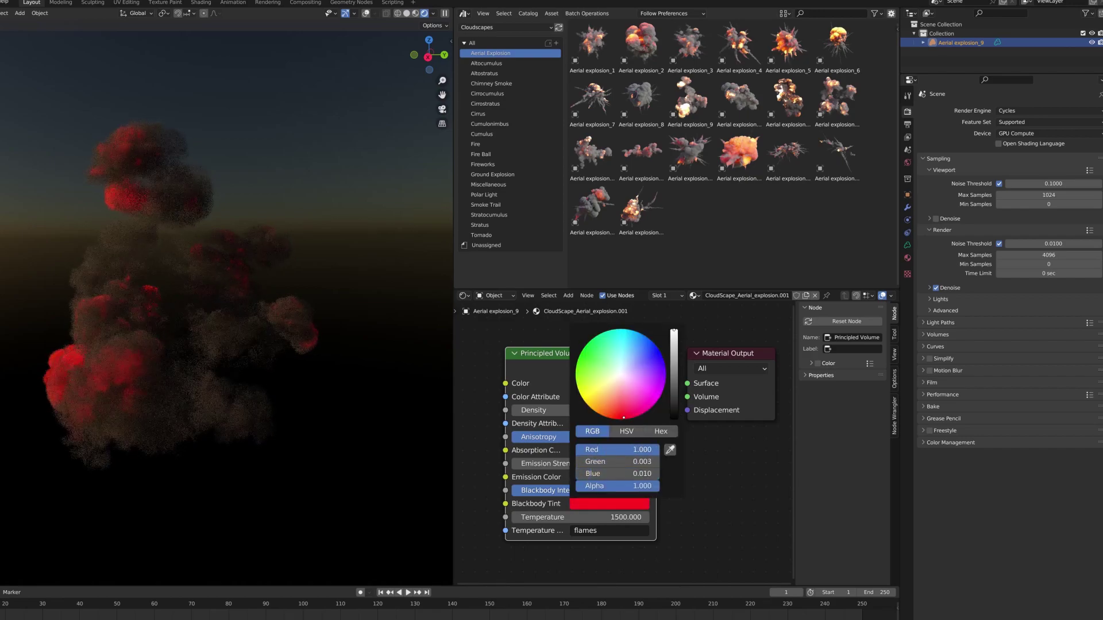
{"action": "left_click", "coordinate": [663, 364]}
- Set the explosion's Temperature to 3500 and make its Absorption Color white
{"action": "left_click", "coordinate": [590, 517]}
{"action": "key", "text": "Return"}
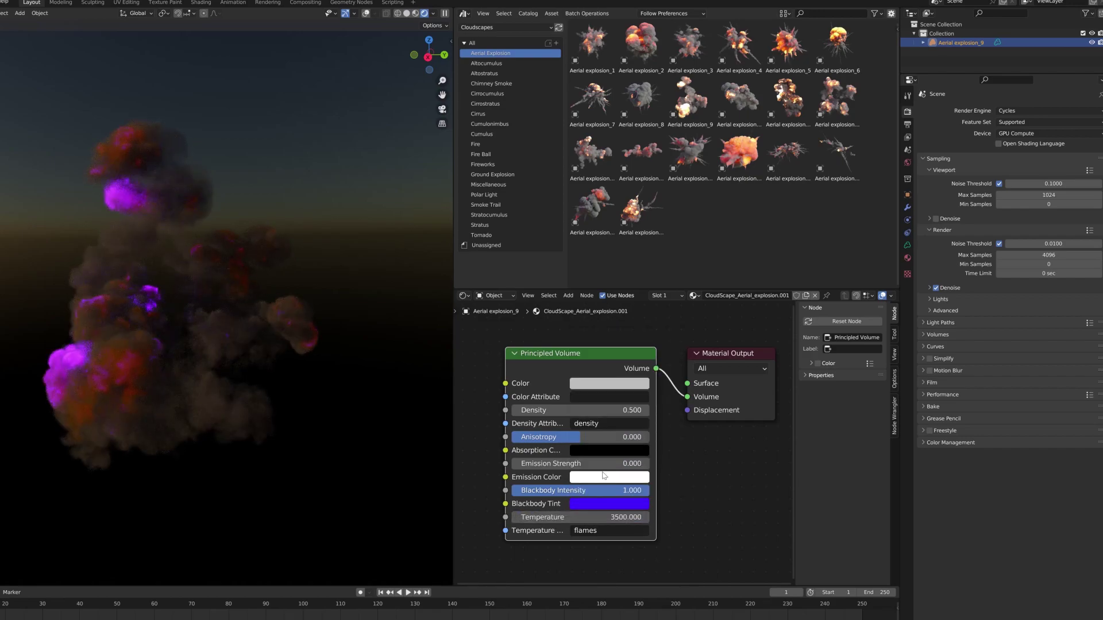
{"action": "left_click", "coordinate": [608, 451]}
{"action": "left_click_drag", "start_coordinate": [672, 345], "coordinate": [672, 275]}
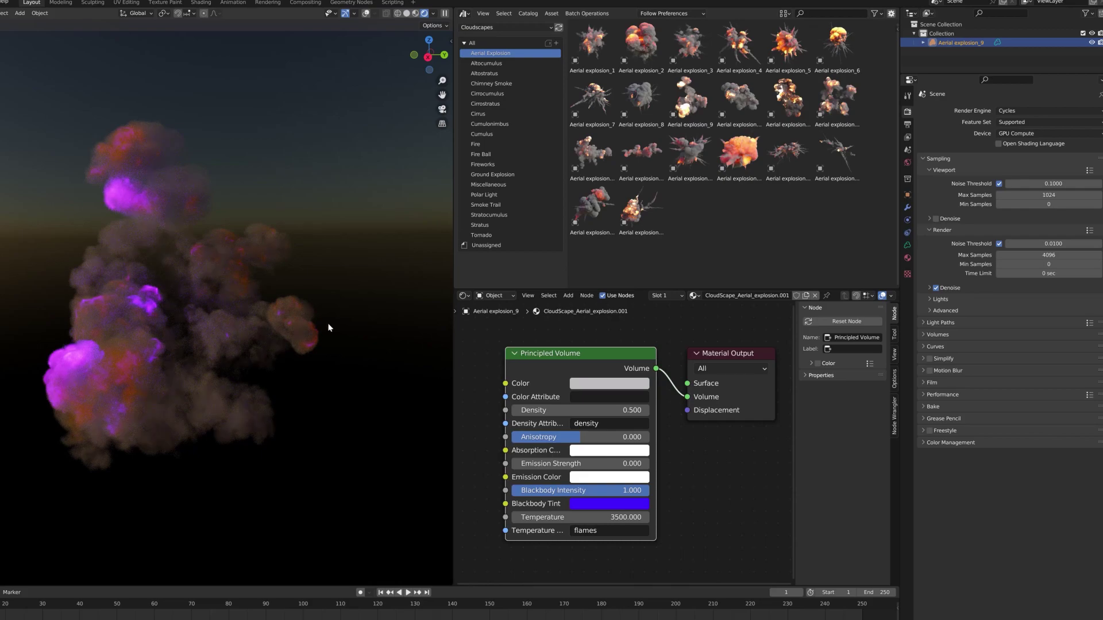
- Replace the explosion in the scene with Fire_08 from the Fire catalog
{"action": "key", "text": "Delete"}
{"action": "left_click", "coordinate": [475, 144]}
{"action": "left_click_drag", "start_coordinate": [641, 102], "coordinate": [198, 372]}
{"action": "mouse_move", "coordinate": [197, 372]}
{"action": "middle_mouse_down"}
{"action": "mouse_move", "coordinate": [196, 341]}
{"action": "mouse_move", "coordinate": [191, 381]}
{"action": "middle_mouse_up"}
- Try a density of about 26 on the fire, undo it, and test lower Temperature values such as 500
{"action": "left_click_drag", "start_coordinate": [600, 411], "coordinate": [637, 411]}
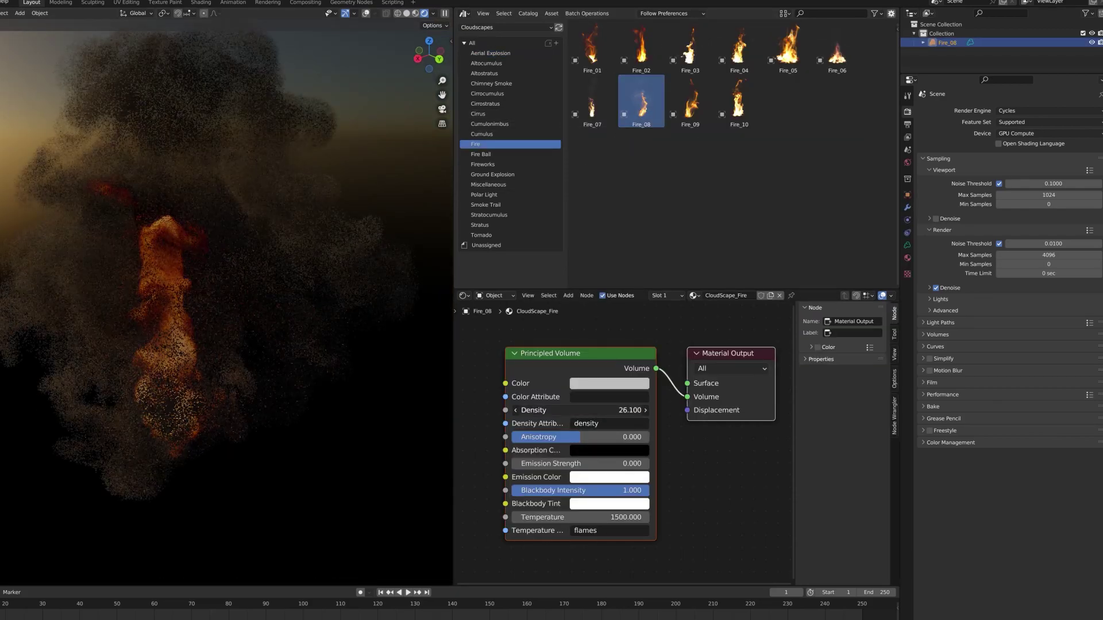
{"action": "key", "text": "ctrl+z"}
{"action": "middle_click_drag", "start_coordinate": [335, 401], "coordinate": [379, 382]}
{"action": "left_click_drag", "start_coordinate": [556, 515], "coordinate": [563, 516]}
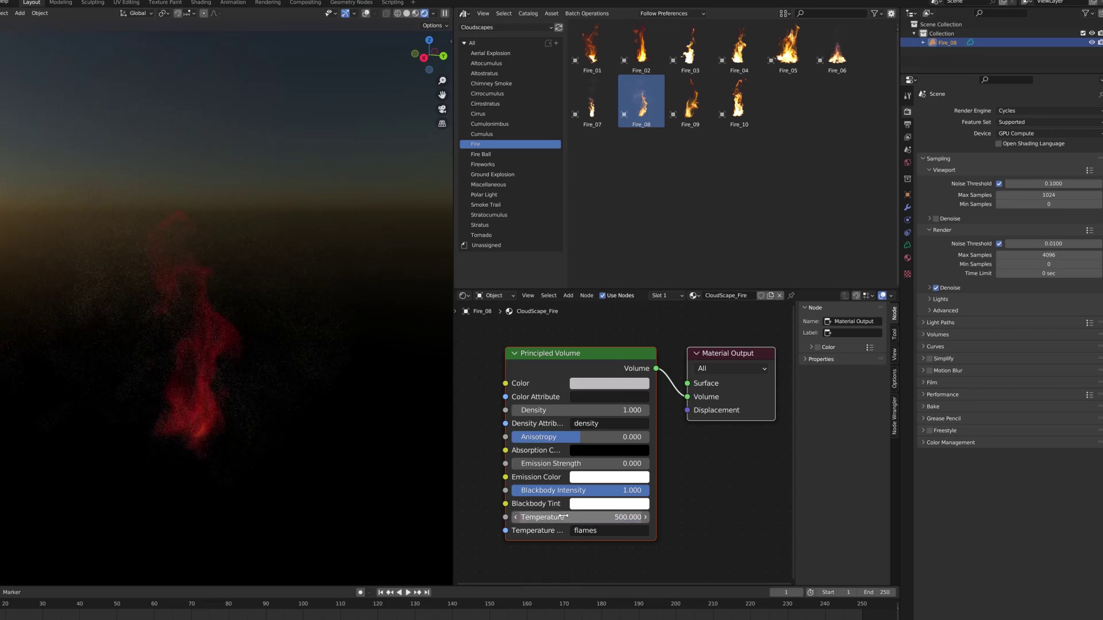
{"action": "type", "text": "0"}
{"action": "key", "text": "Return"}
- Delete the fire and add Fire ball_08 and Fire ball_09 from the Fire Ball catalog
{"action": "key", "text": "Delete"}
{"action": "left_click", "coordinate": [488, 154]}
{"action": "left_click_drag", "start_coordinate": [649, 121], "coordinate": [189, 361]}
{"action": "middle_click_drag", "start_coordinate": [172, 321], "coordinate": [172, 230]}
{"action": "left_click_drag", "start_coordinate": [690, 106], "coordinate": [192, 311]}
{"action": "middle_click_drag", "start_coordinate": [192, 310], "coordinate": [331, 252]}
- Add Fireworks_04 above the fire balls and change its Blackbody Tint to blue-violet
{"action": "left_click", "coordinate": [482, 164]}
{"action": "left_click", "coordinate": [641, 154]}
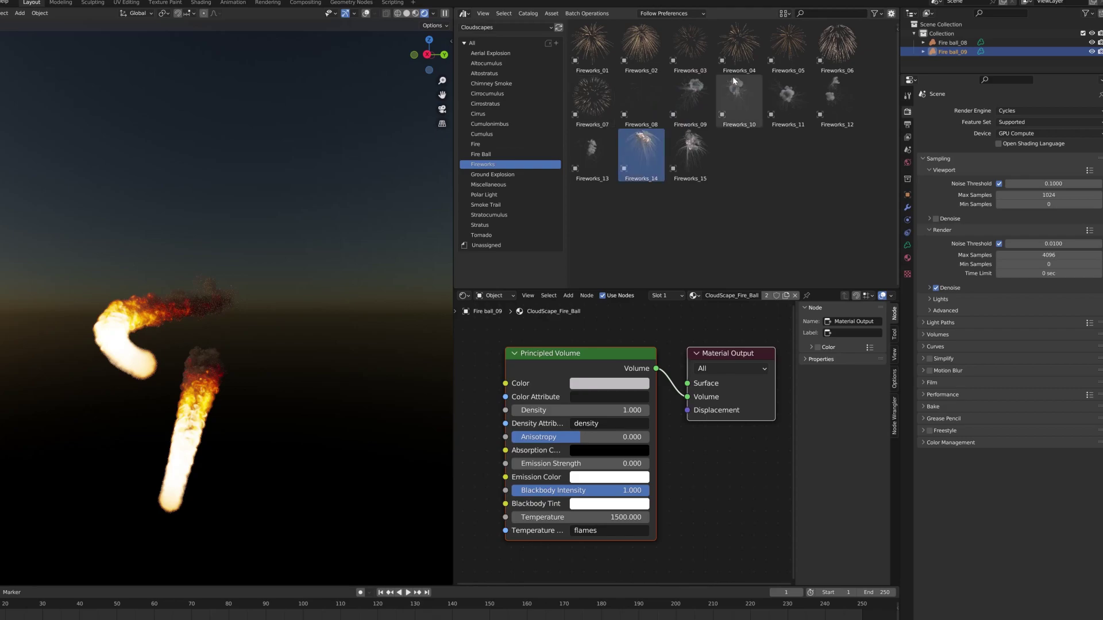
{"action": "left_click_drag", "start_coordinate": [737, 54], "coordinate": [161, 367]}
{"action": "middle_click_drag", "start_coordinate": [161, 368], "coordinate": [223, 328]}
{"action": "left_click", "coordinate": [609, 504]}
{"action": "left_click_drag", "start_coordinate": [603, 370], "coordinate": [578, 367]}
{"action": "middle_click_drag", "start_coordinate": [234, 423], "coordinate": [250, 428]}
- Add polar light_4 from the Polar Light catalog and change its Blackbody Tint
{"action": "left_click", "coordinate": [492, 175]}
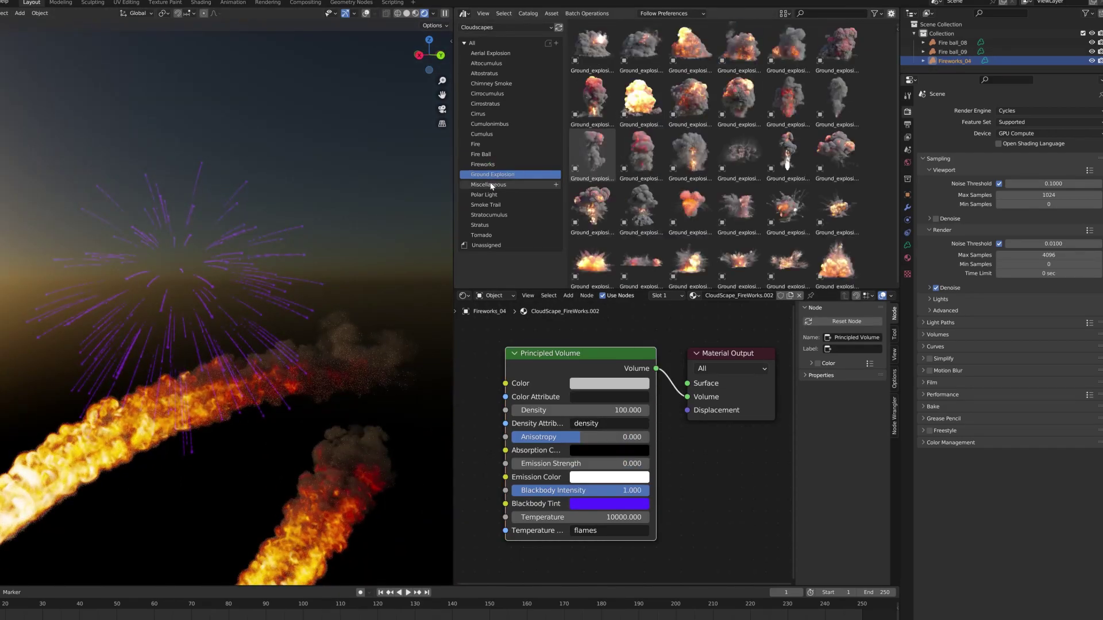
{"action": "left_click", "coordinate": [484, 195]}
{"action": "left_click_drag", "start_coordinate": [738, 47], "coordinate": [235, 204]}
{"action": "middle_click_drag", "start_coordinate": [235, 204], "coordinate": [201, 190]}
{"action": "left_click", "coordinate": [609, 503]}
{"action": "left_click_drag", "start_coordinate": [618, 374], "coordinate": [655, 379]}
- Delete all objects in the scene and add Tornado_7 from the Tornado catalog
{"action": "key", "text": "a"}
{"action": "key", "text": "Delete"}
{"action": "left_click", "coordinate": [482, 235]}
{"action": "left_click_drag", "start_coordinate": [592, 99], "coordinate": [243, 470]}
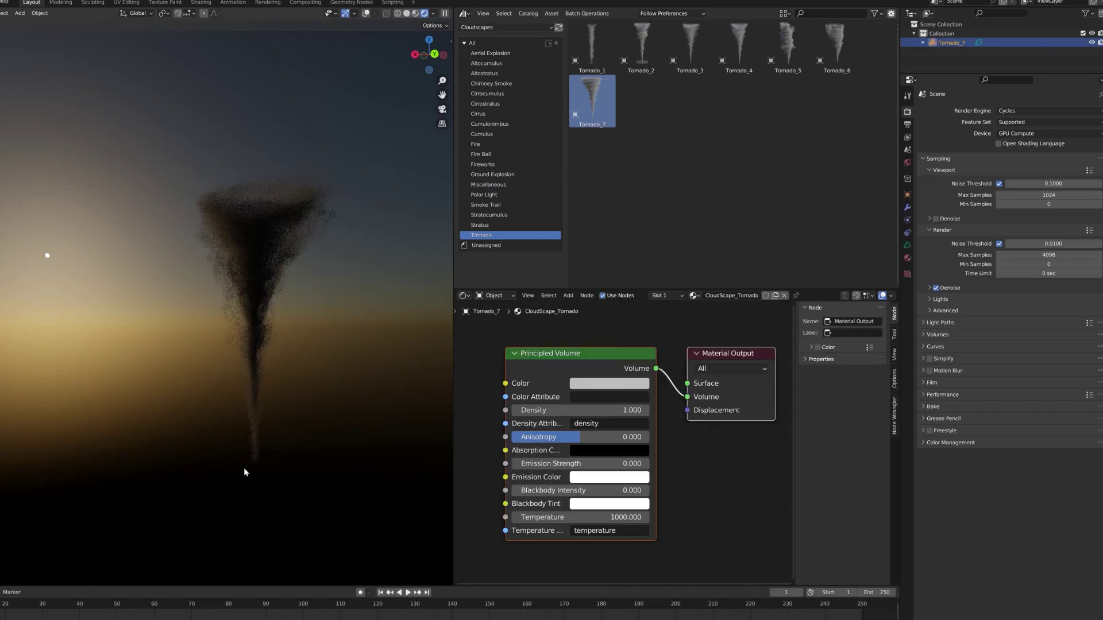
{"action": "middle_click_drag", "start_coordinate": [243, 470], "coordinate": [402, 466]}
- Set the tornado's Principled Volume density to 20
{"action": "double_click", "coordinate": [613, 411]}
{"action": "type", "text": "3000"}
{"action": "key", "text": "Return"}
{"action": "type", "text": "20"}
{"action": "key", "text": "Return"}
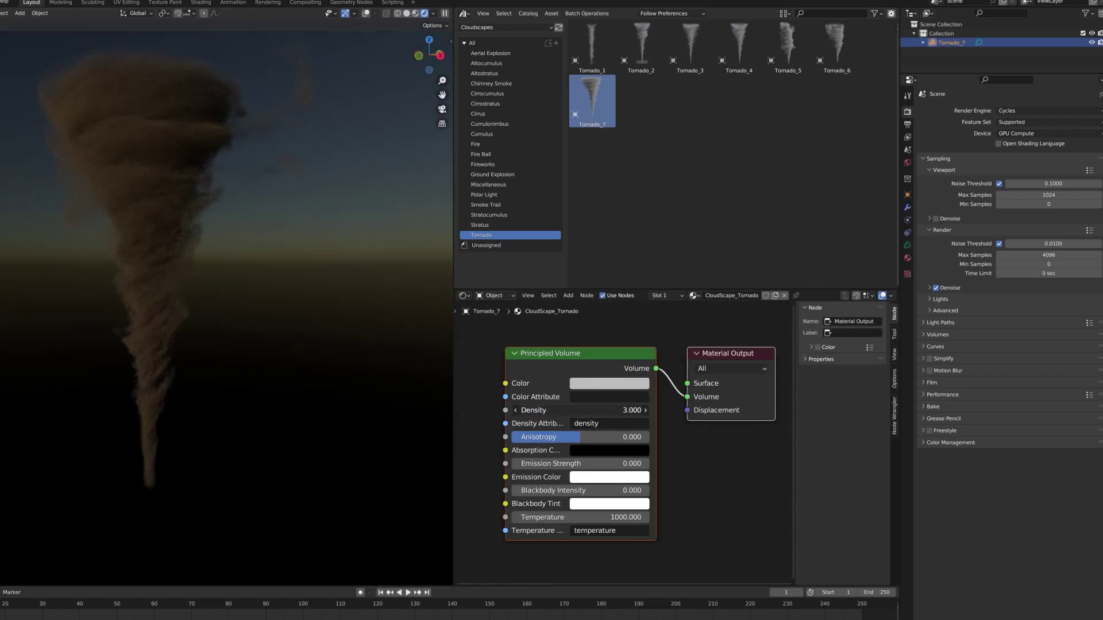
- Change the tornado's volume color to green and view it from another angle
{"action": "left_click", "coordinate": [609, 383]}
{"action": "left_click", "coordinate": [597, 230]}
{"action": "middle_click_drag", "start_coordinate": [218, 285], "coordinate": [163, 329]}
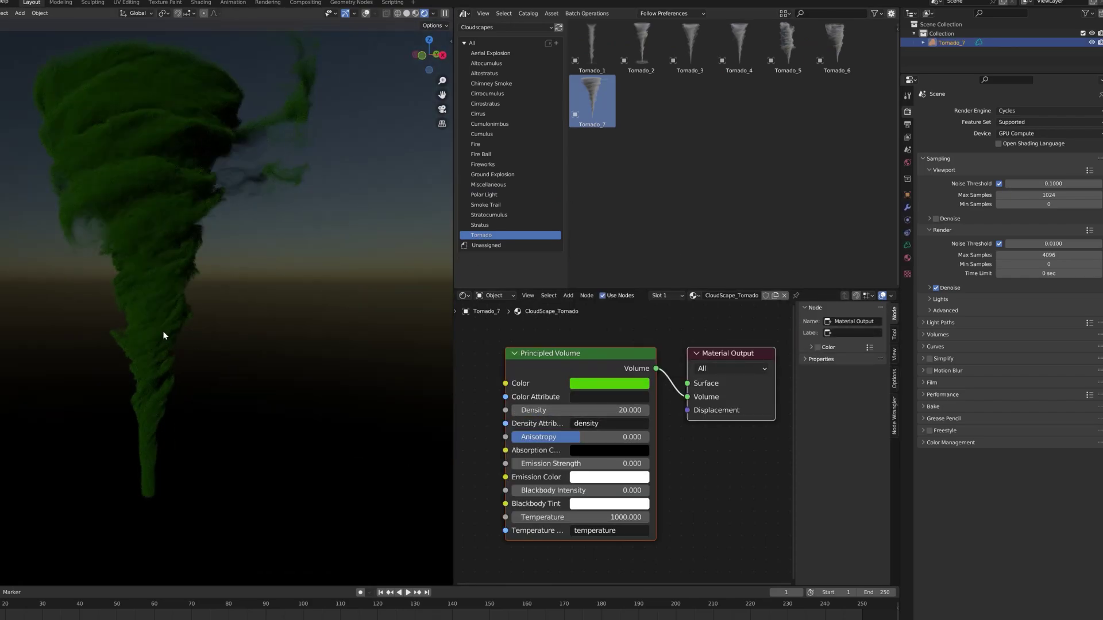
- Delete the tornado and add Aerial explosion_4 from the Aerial Explosion catalog
{"action": "key", "text": "Delete"}
{"action": "left_click", "coordinate": [483, 154]}
{"action": "left_click", "coordinate": [490, 53]}
{"action": "left_click_drag", "start_coordinate": [641, 99], "coordinate": [543, 161]}
{"action": "left_click_drag", "start_coordinate": [739, 46], "coordinate": [229, 287]}
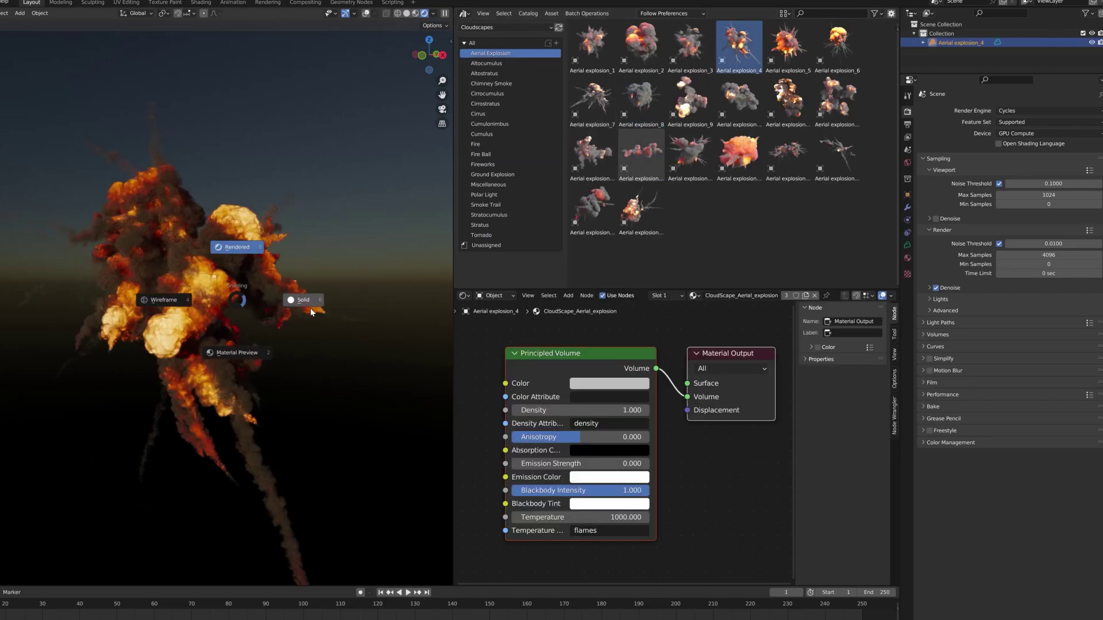
- Show the explosion in solid shading with viewport overlays enabled
{"action": "left_click", "coordinate": [311, 309]}
{"action": "left_click", "coordinate": [376, 13]}
{"action": "middle_click_drag", "start_coordinate": [201, 348], "coordinate": [101, 365]}
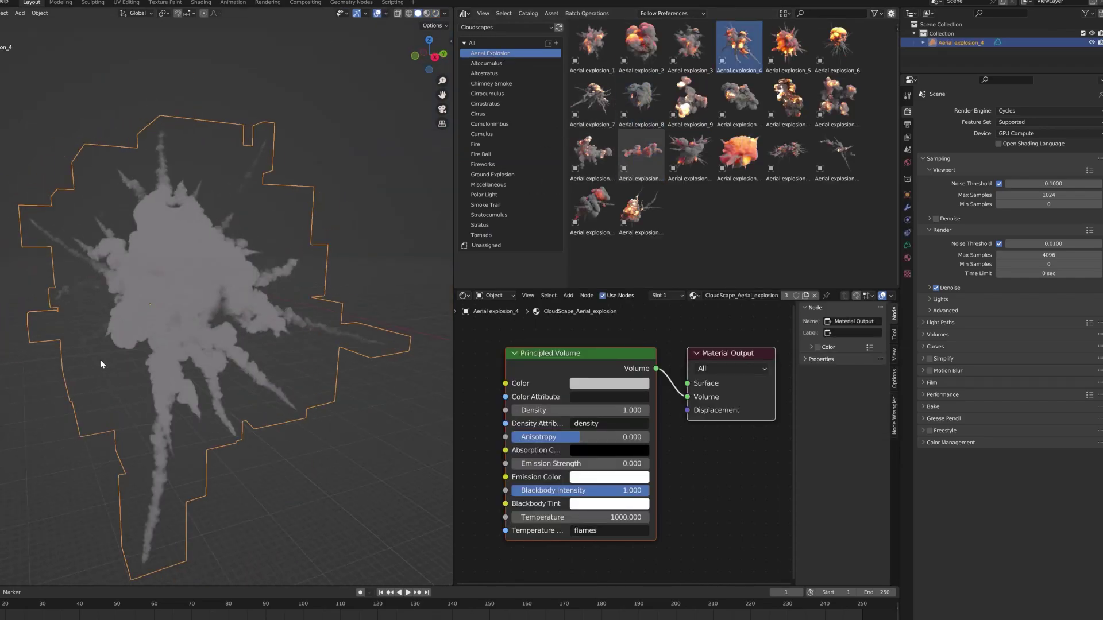
- Preview the explosion's flames grid from its volume data and undo the grid selection
{"action": "left_click", "coordinate": [908, 245]}
{"action": "middle_click_drag", "start_coordinate": [148, 277], "coordinate": [223, 269]}
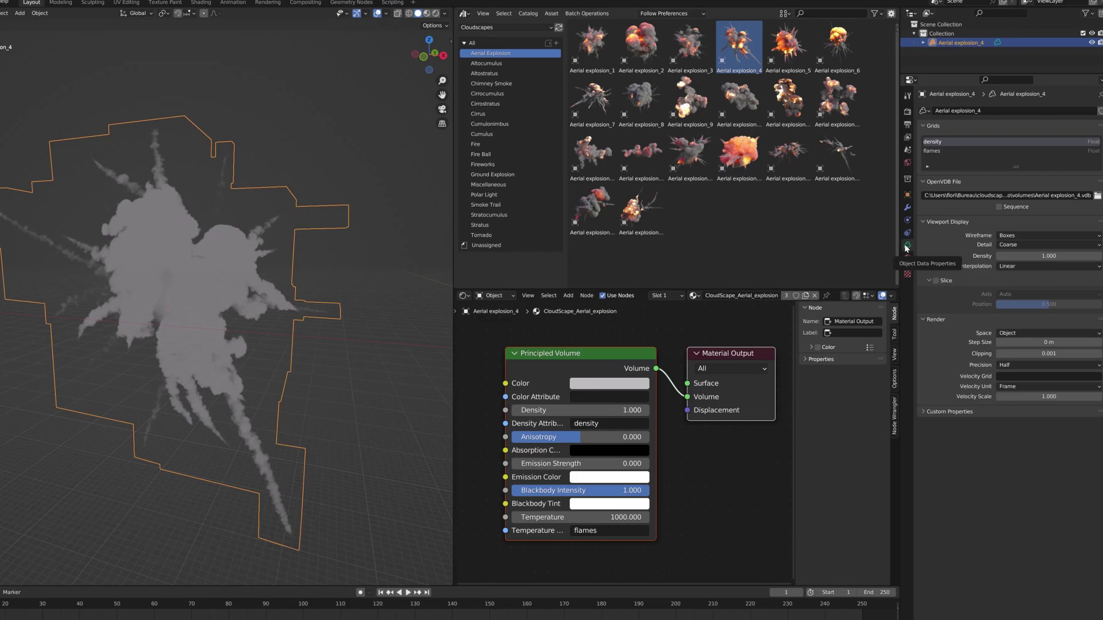
{"action": "left_click", "coordinate": [931, 151]}
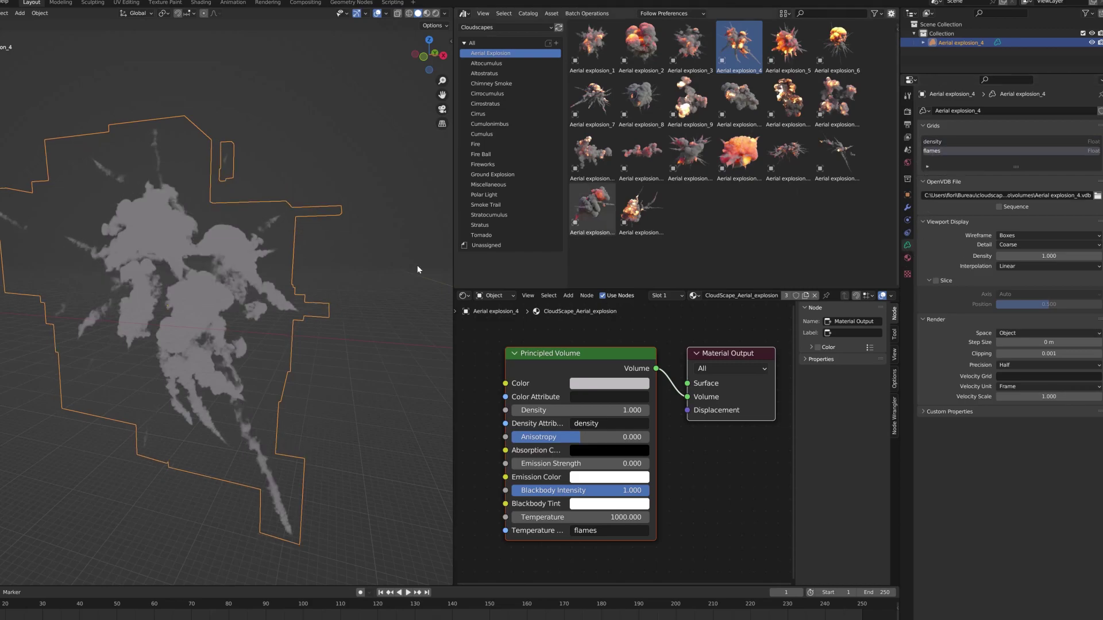
{"action": "key", "text": "ctrl+z"}
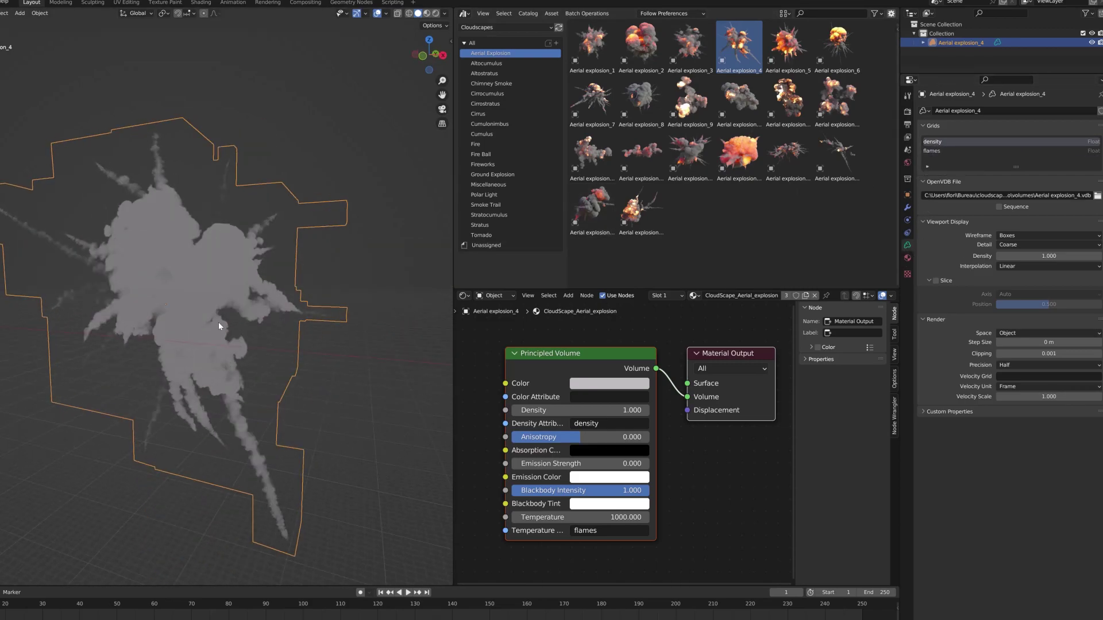